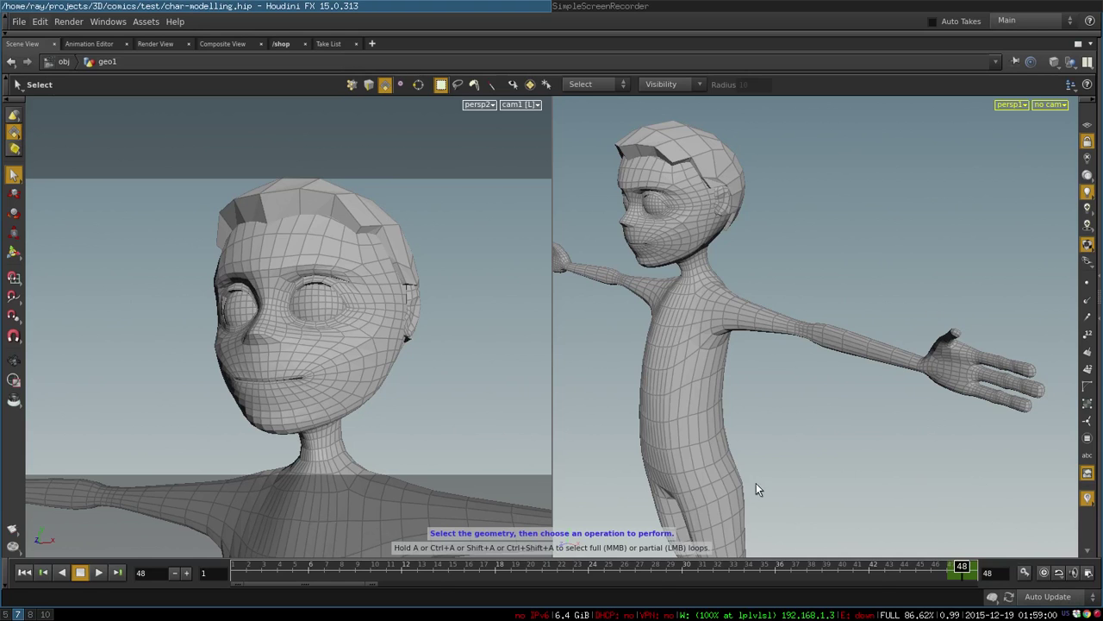
Step: Move the timeline to frame 1, step to frame 2, and select the faces on the underside of the rounded head
drag(274, 576, 218, 579)
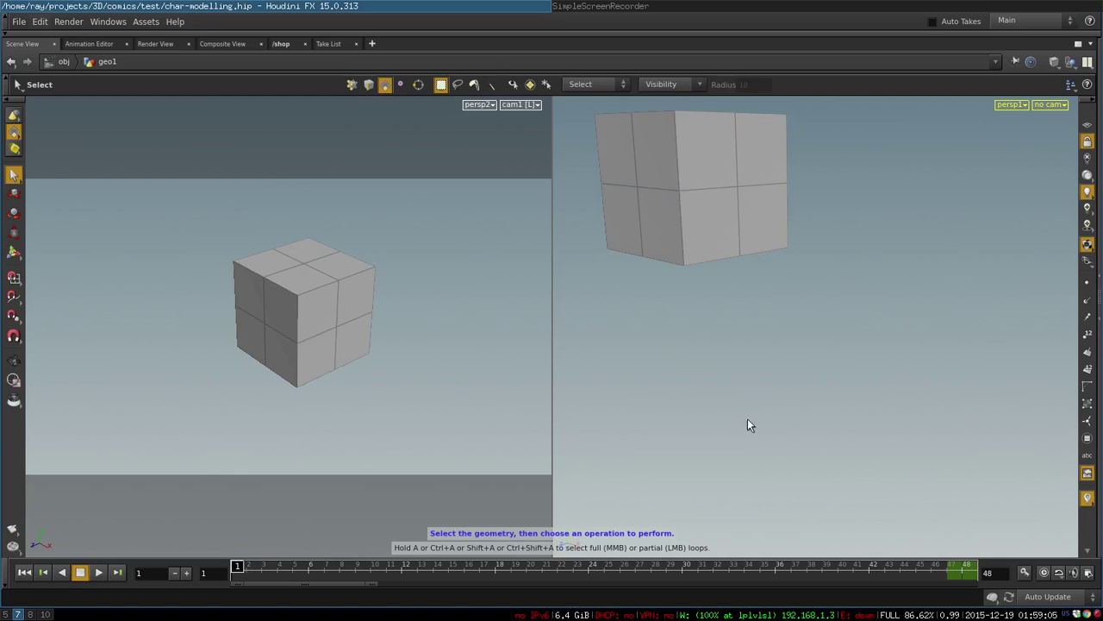
drag(236, 568, 244, 567)
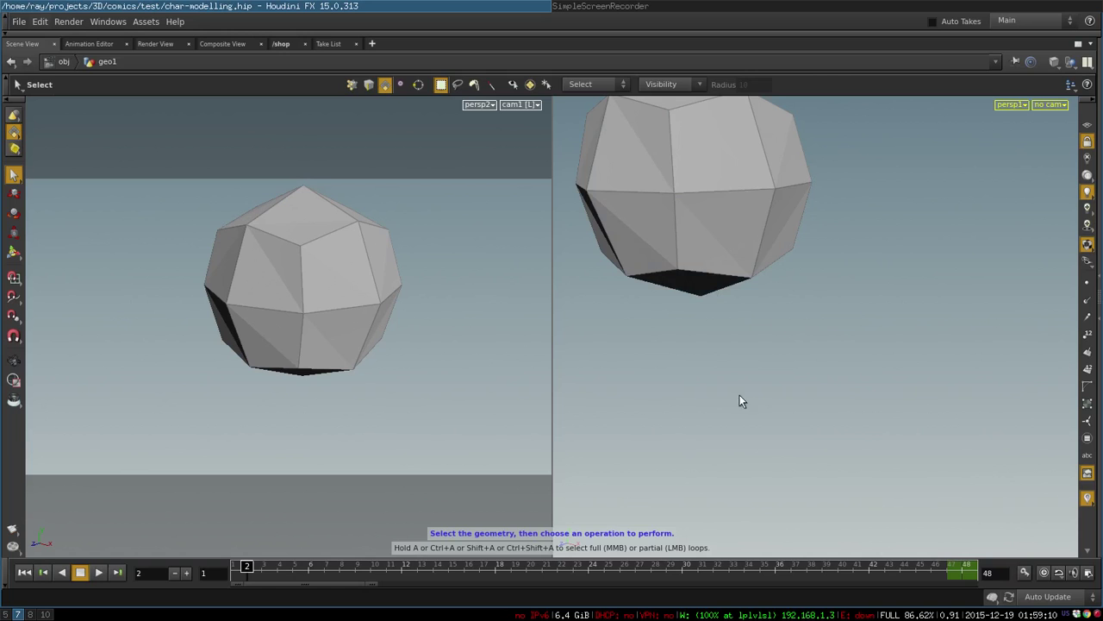
alt+drag(740, 395, 736, 262)
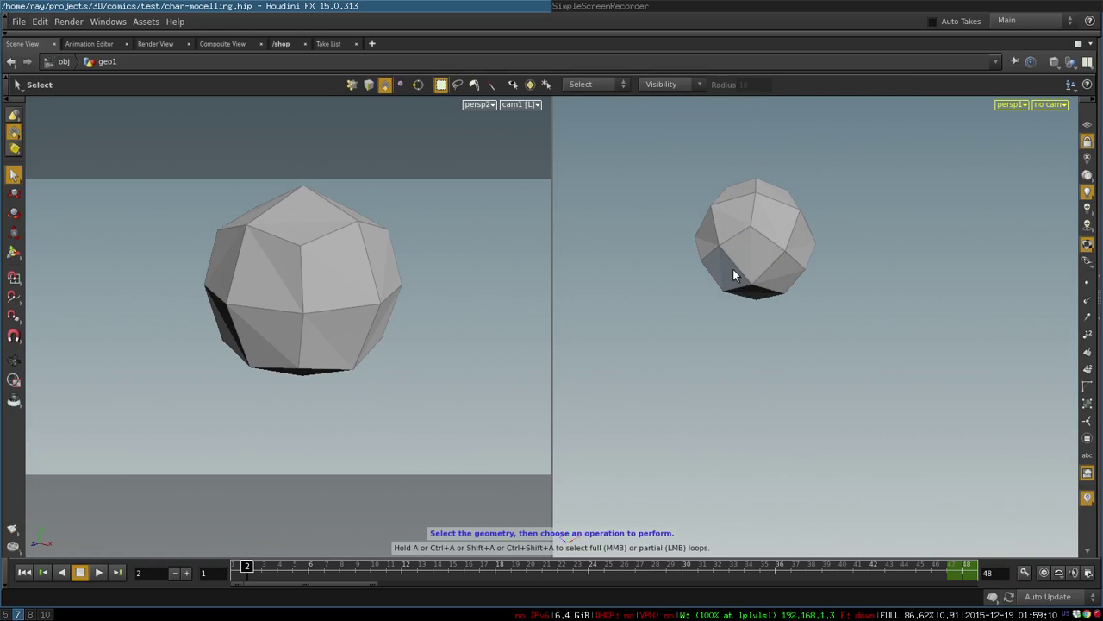
click(763, 285)
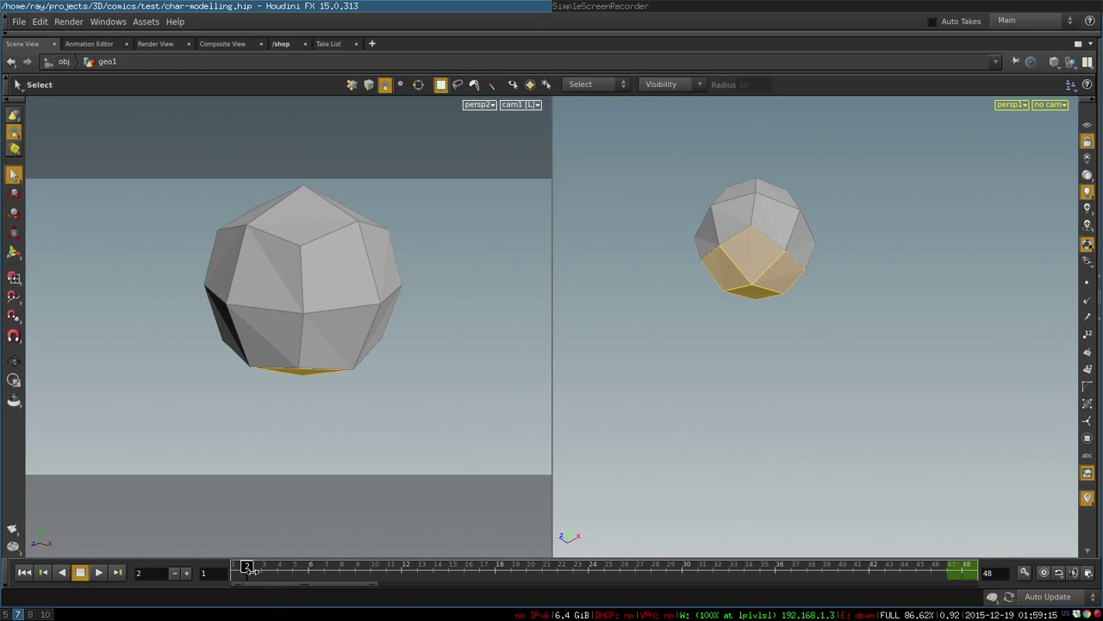
Step: Step through frames 3 and 4 to examine the neck and upper torso, and select the two side faces below the shoulder
drag(250, 565, 263, 566)
alt+drag(616, 384, 629, 448)
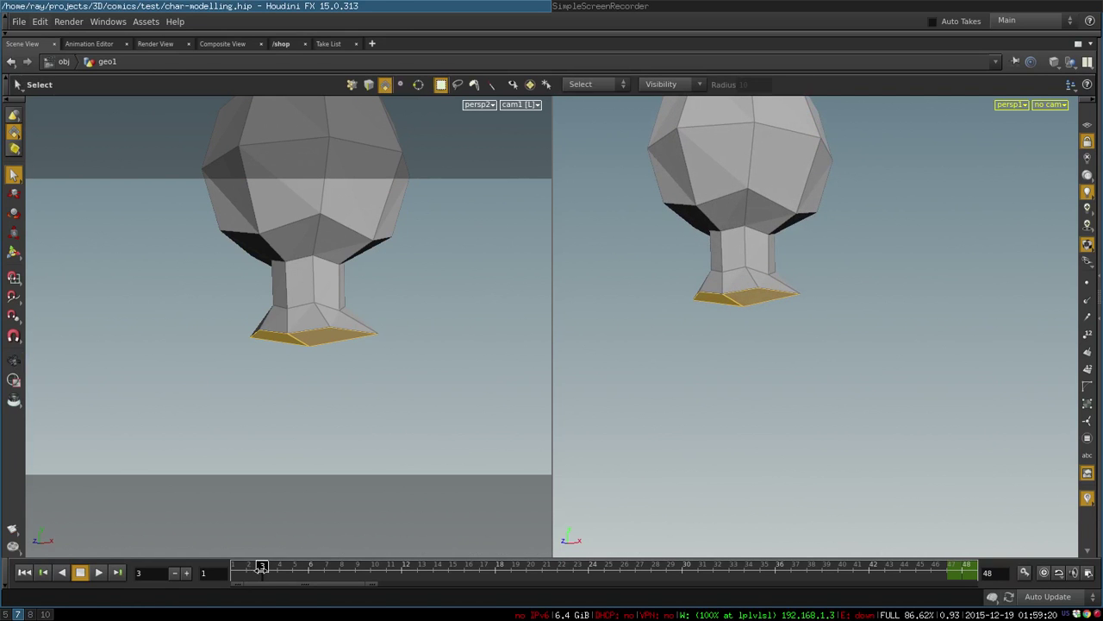
drag(262, 566, 277, 566)
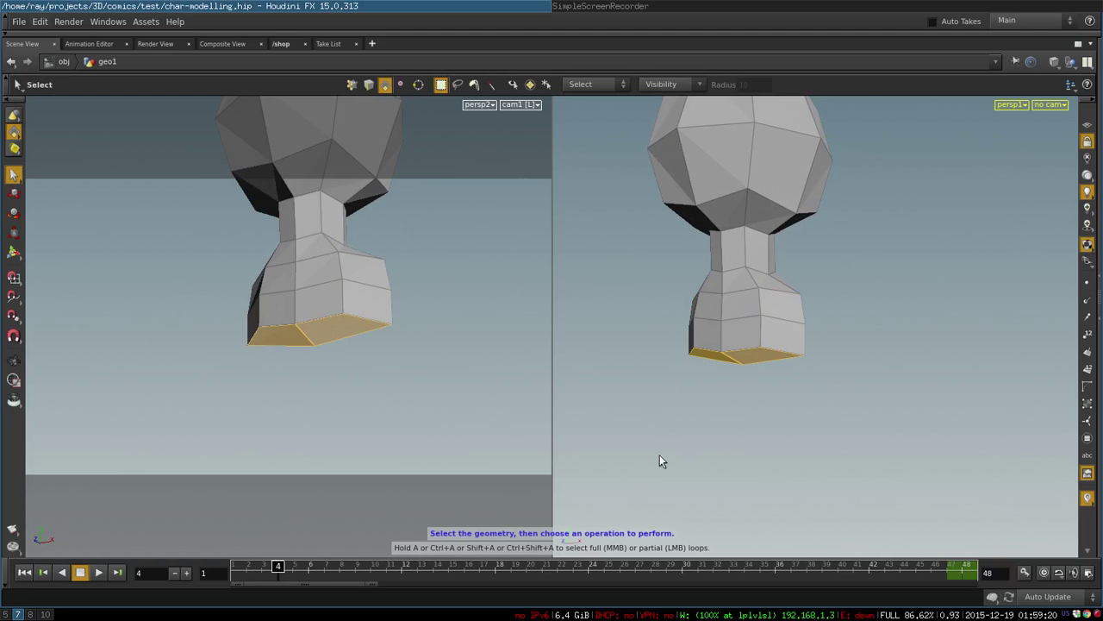
alt+drag(773, 374, 705, 411)
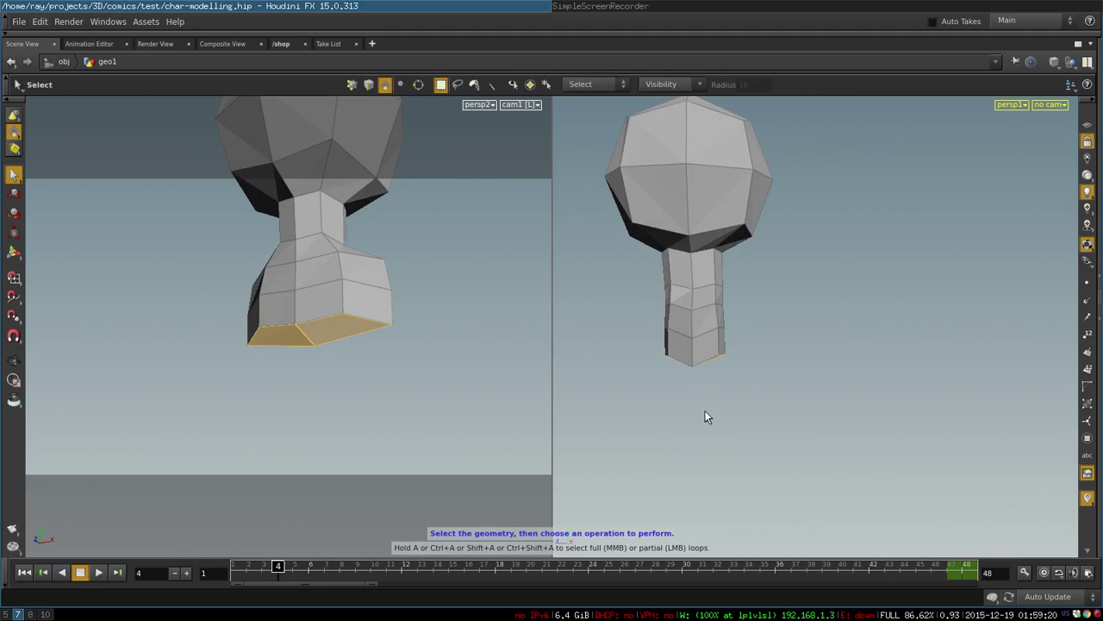
alt+drag(634, 480, 677, 470)
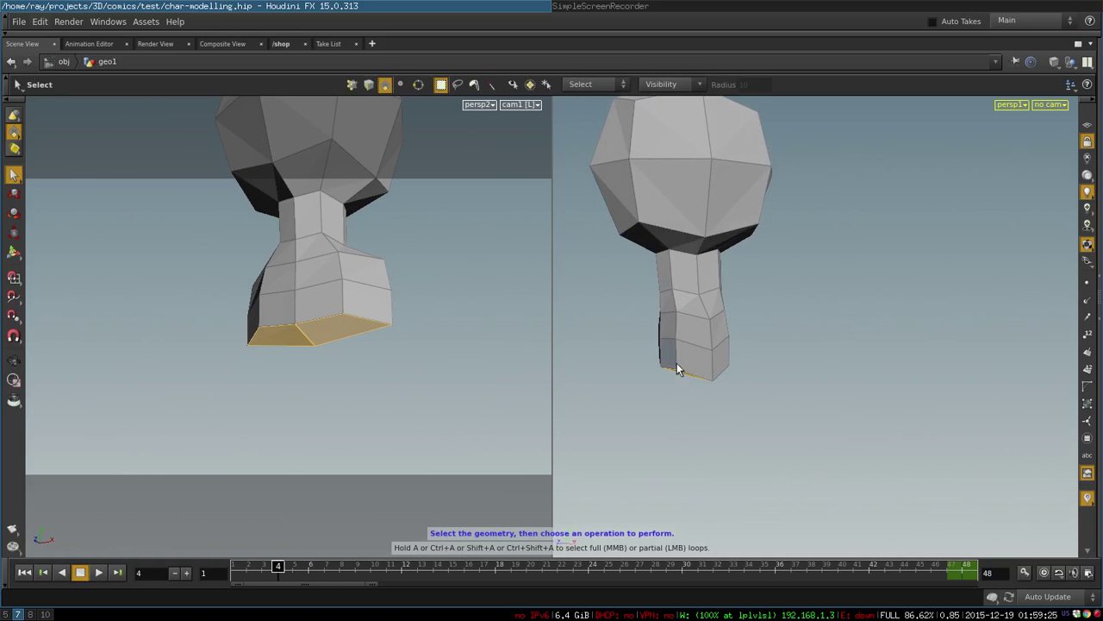
drag(719, 350, 720, 353)
alt+drag(762, 397, 822, 394)
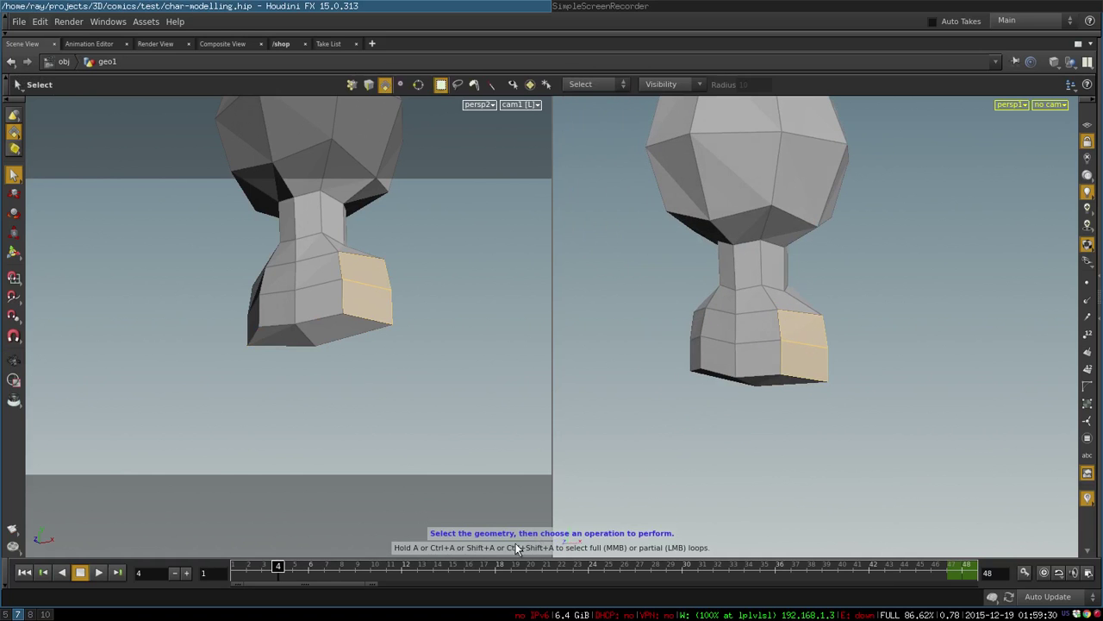
Step: Advance the timeline to frame 5 and examine the extruded shoulder area from several angles
drag(276, 565, 293, 565)
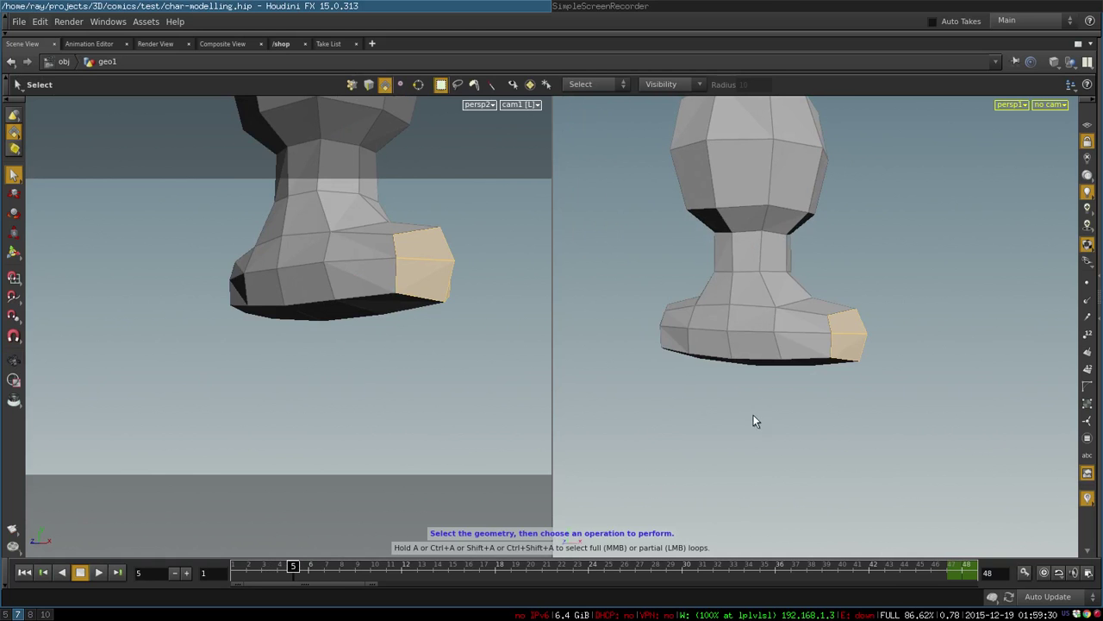
mouse_move(905, 469)
alt+mouse_down()
mouse_move(854, 486)
mouse_move(869, 468)
mouse_move(905, 465)
alt+mouse_up()
key(s)
alt+drag(797, 423, 811, 351)
Step: Advance the timeline to frame 6, examine the full torso from the front and below, and clear the face selection
drag(284, 567, 308, 563)
alt+drag(752, 368, 801, 428)
key(s)
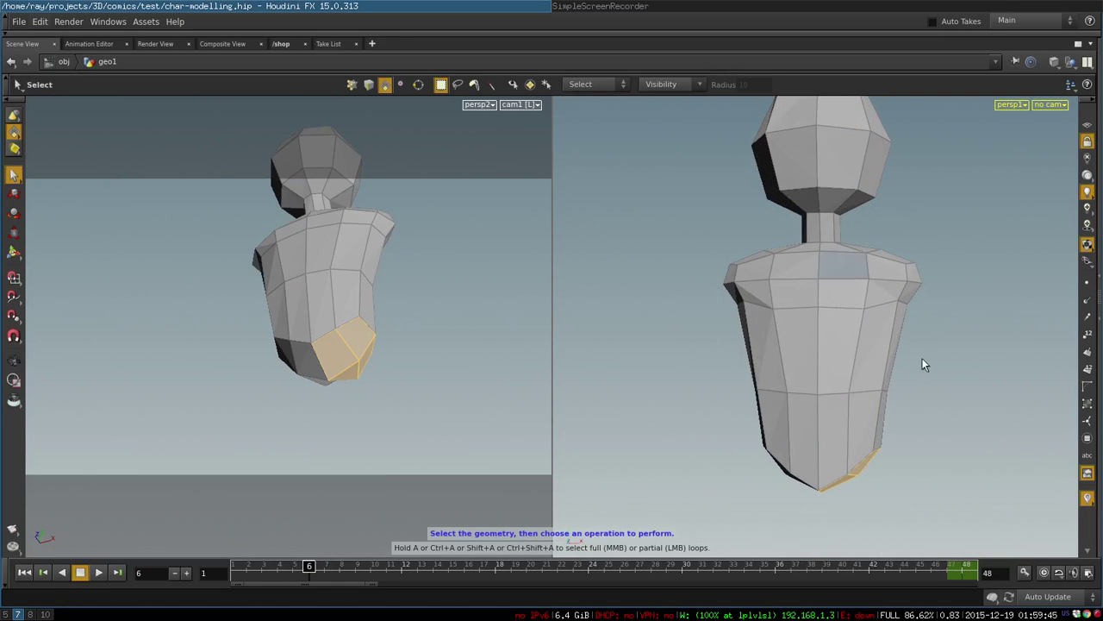
click(926, 381)
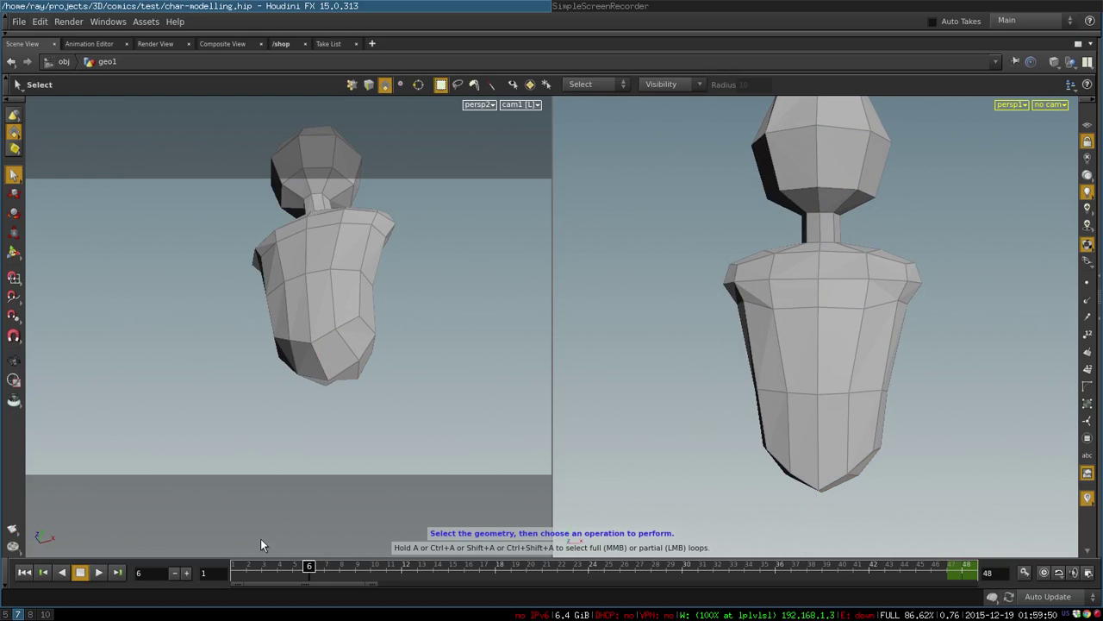
Step: Advance the timeline to frame 7 and select the four faces on one side of the torso's underside where the leg starts
click(323, 569)
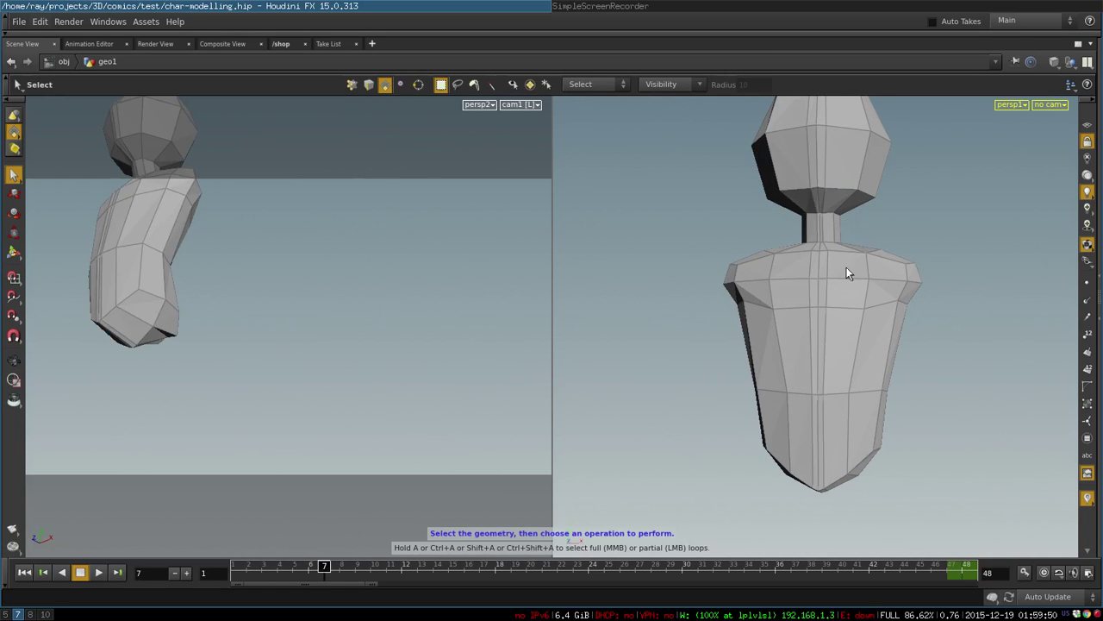
right_drag(876, 500, 878, 470)
drag(877, 470, 848, 370)
click(817, 421)
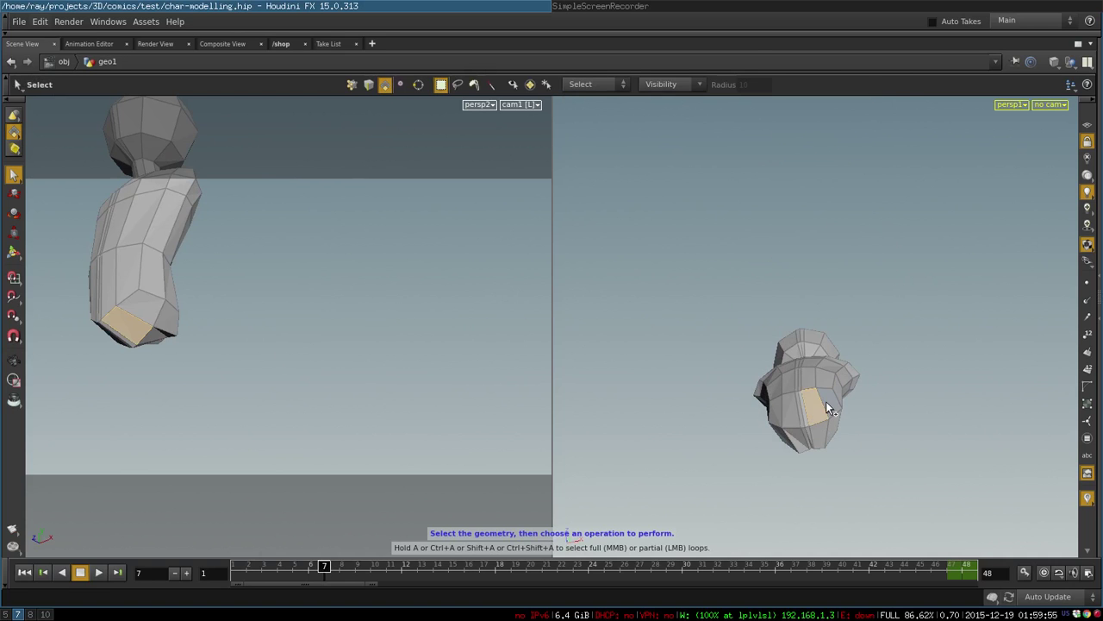
shift+click(827, 402)
shift+click(838, 426)
shift+click(826, 430)
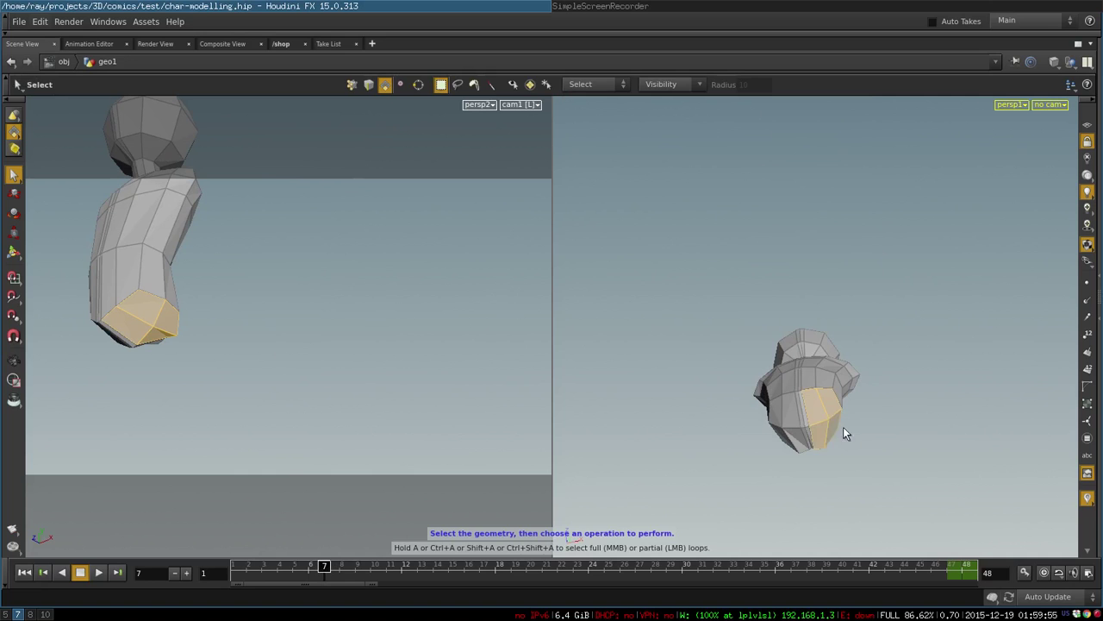
drag(843, 427, 819, 444)
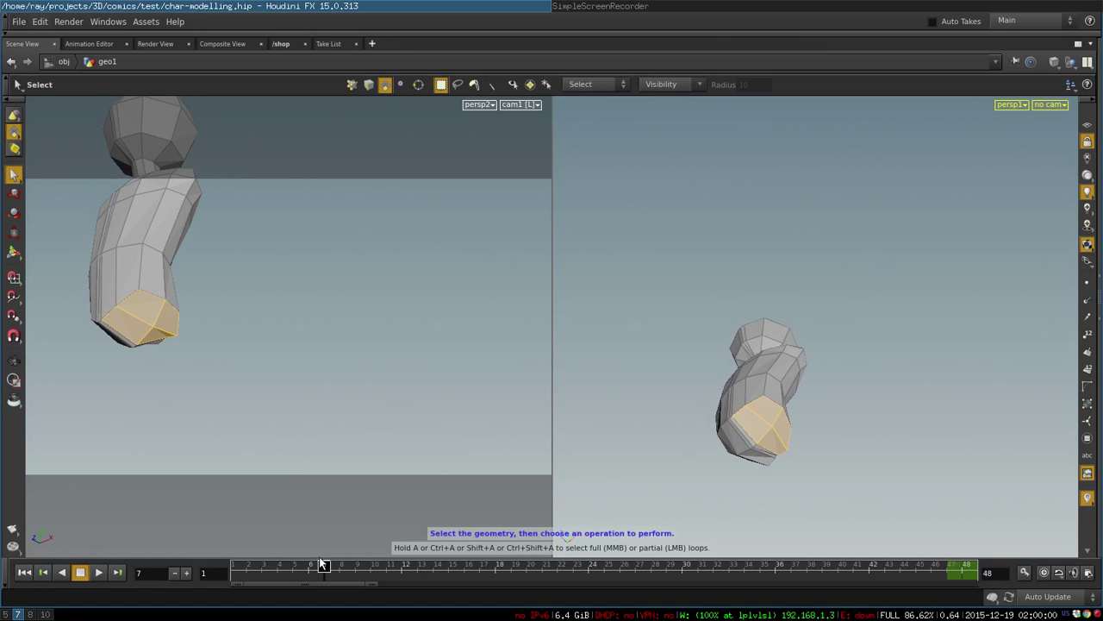
Step: Advance the timeline to frame 8 and examine the extruded legs from the hips down to their lower ends
drag(324, 567, 338, 566)
middle_drag(945, 438, 965, 294)
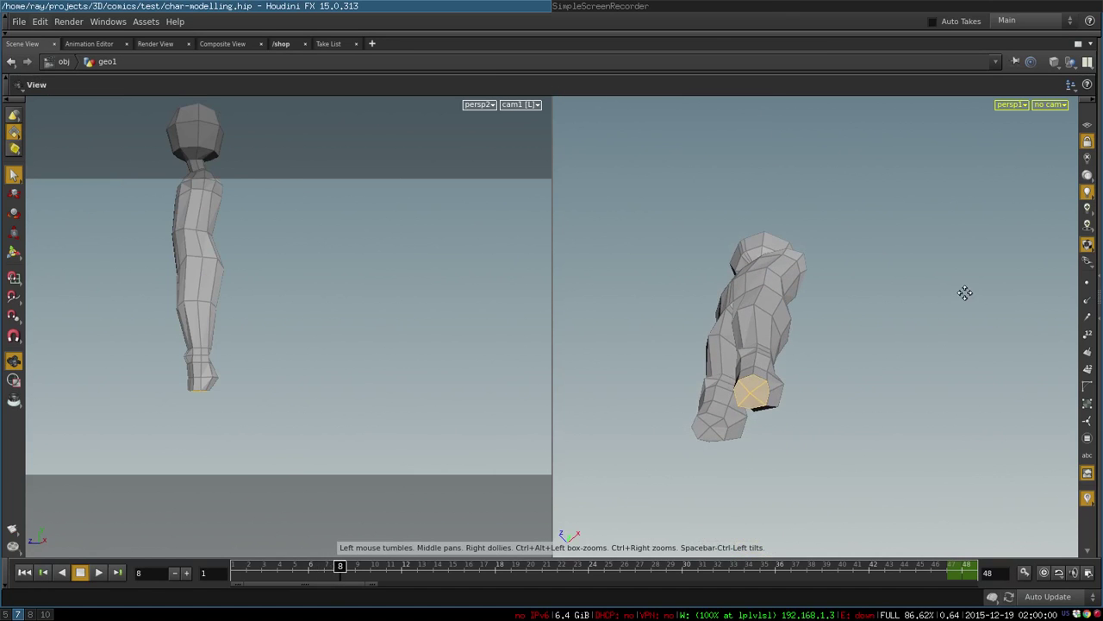
middle_drag(845, 423, 853, 384)
drag(854, 383, 689, 474)
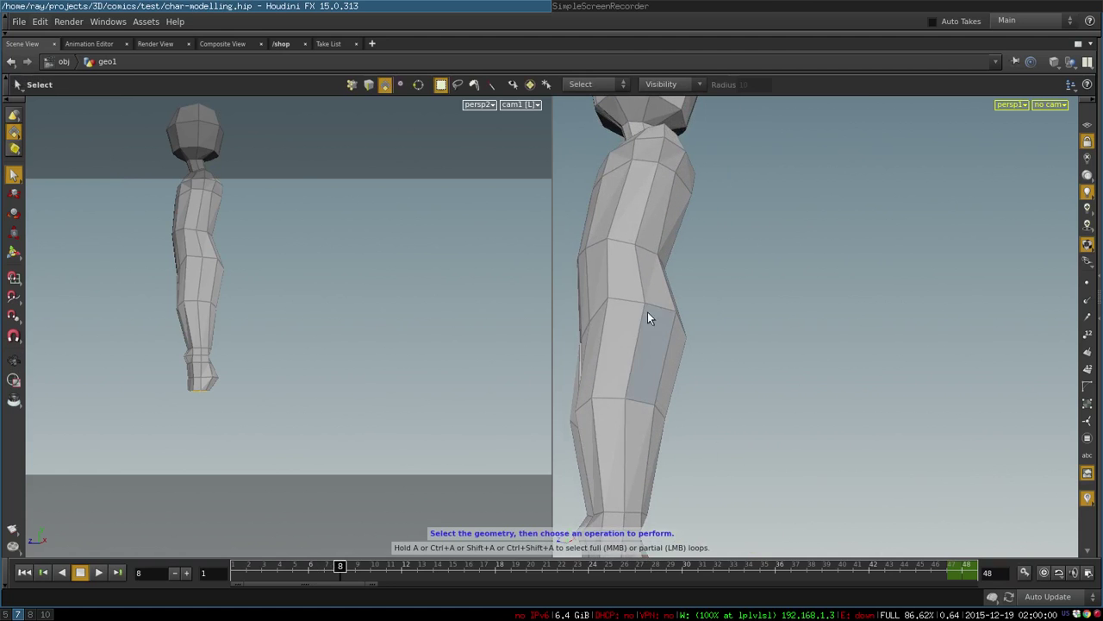
middle_drag(778, 437, 890, 283)
key(s)
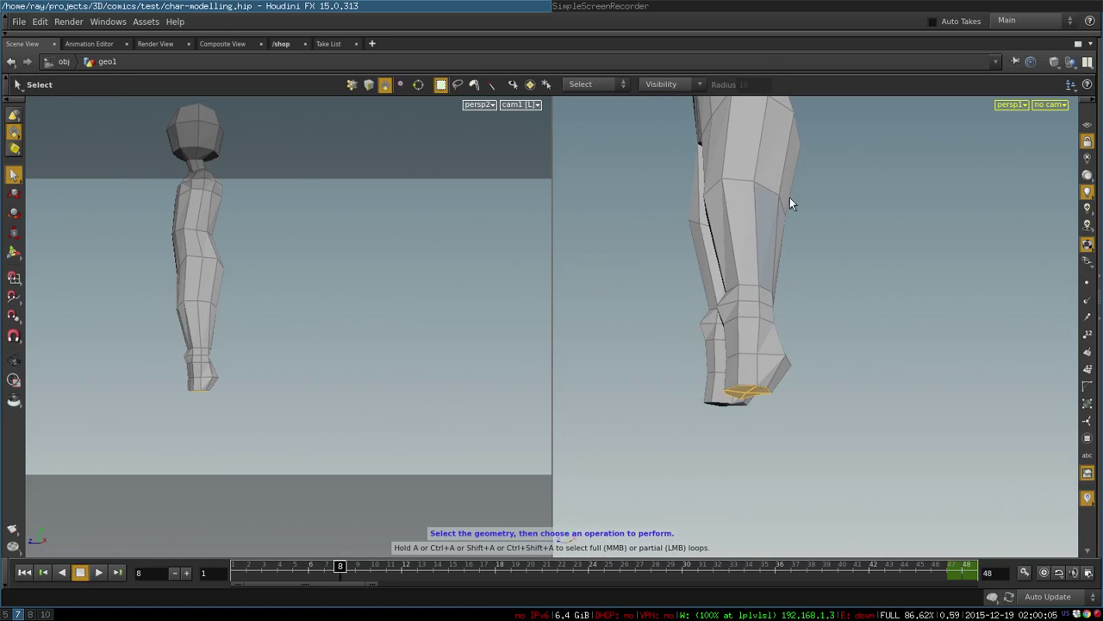
alt+drag(864, 326, 850, 363)
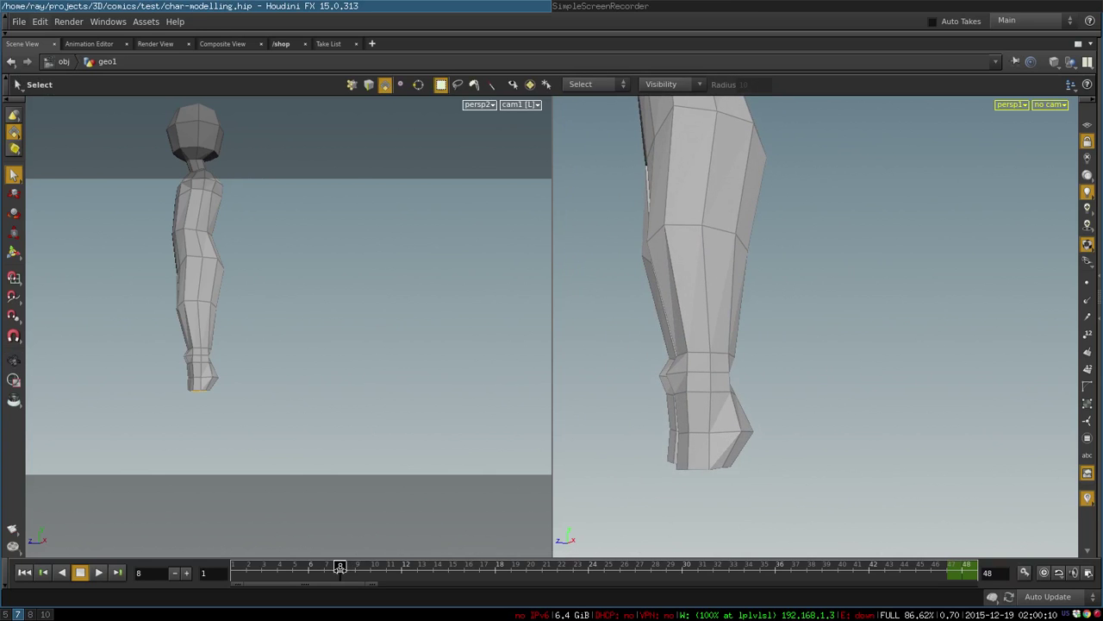
Step: Advance the timeline to frame 9 and examine the ankle ends of the lengthened lower legs up close
drag(342, 569, 356, 569)
alt+middle_drag(783, 492, 871, 194)
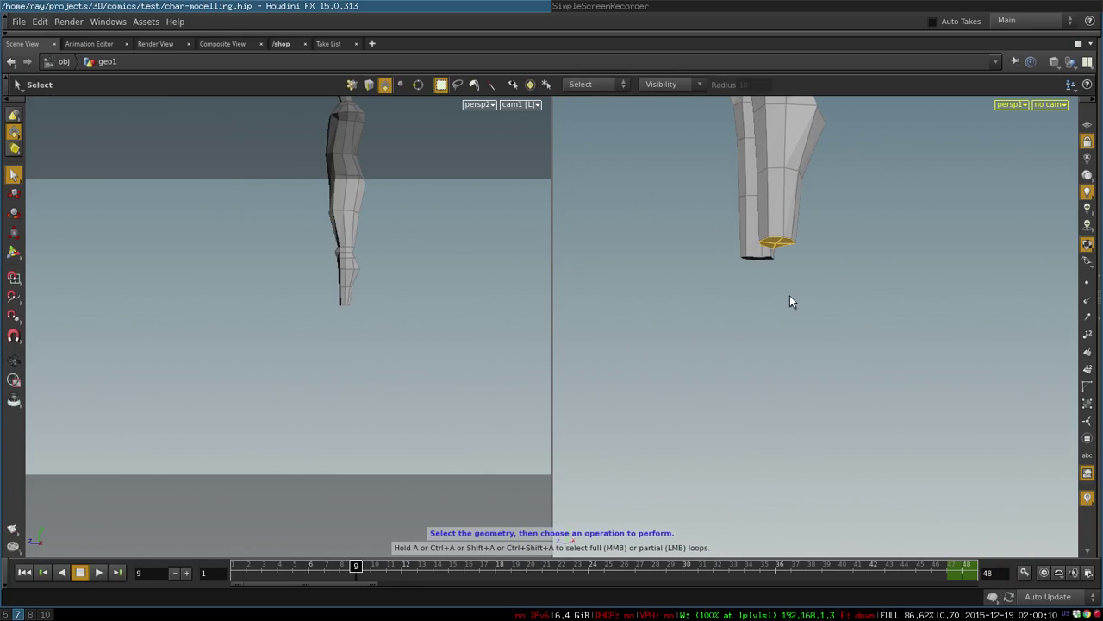
alt+right_drag(722, 254, 806, 246)
alt+middle_drag(806, 243, 845, 326)
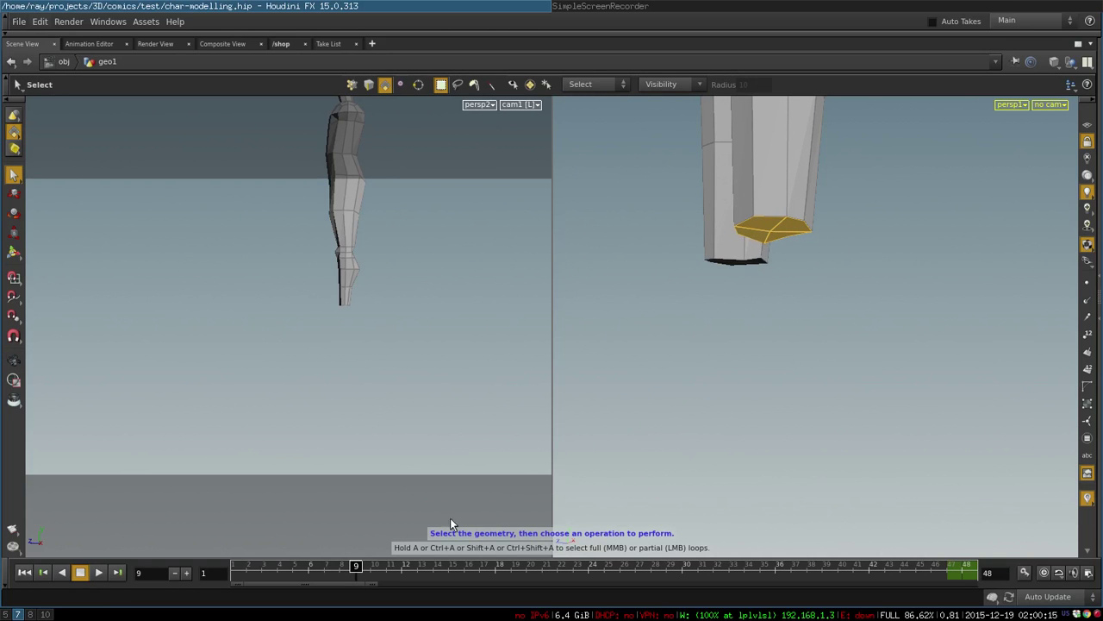
Step: Advance the timeline to frame 10 and examine the feet from the heel and the side
drag(357, 566, 372, 567)
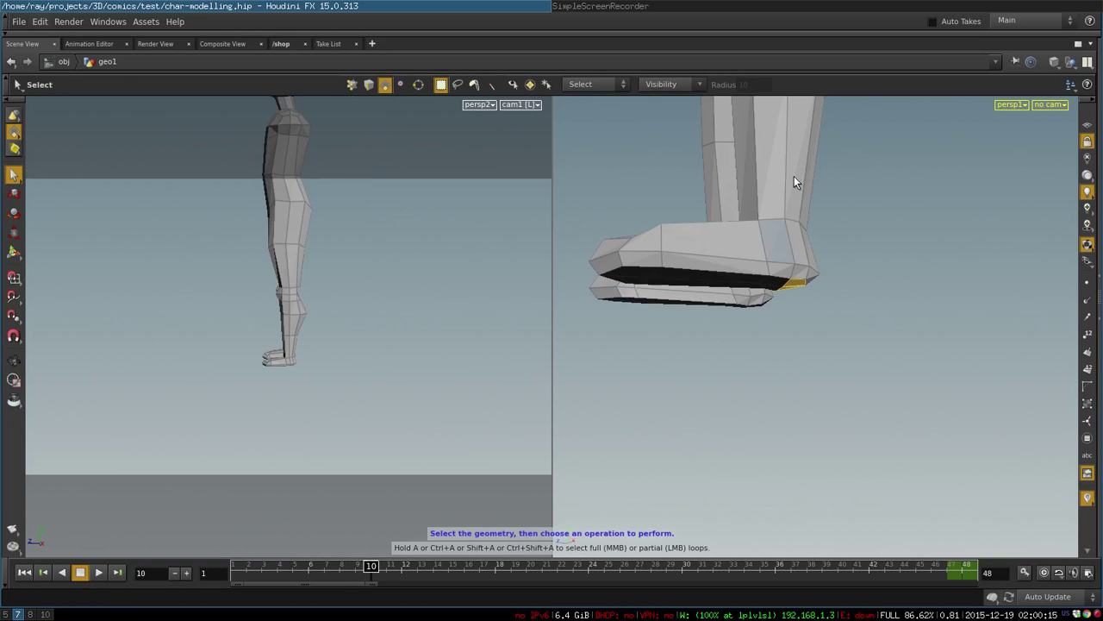
alt+drag(819, 261, 798, 389)
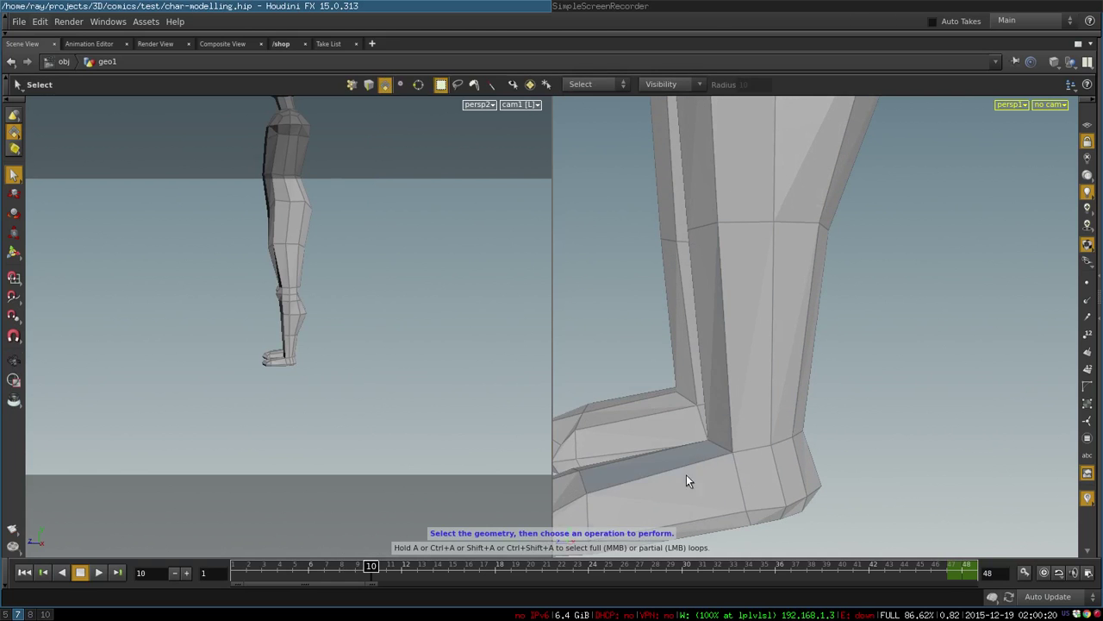
alt+drag(943, 480, 851, 400)
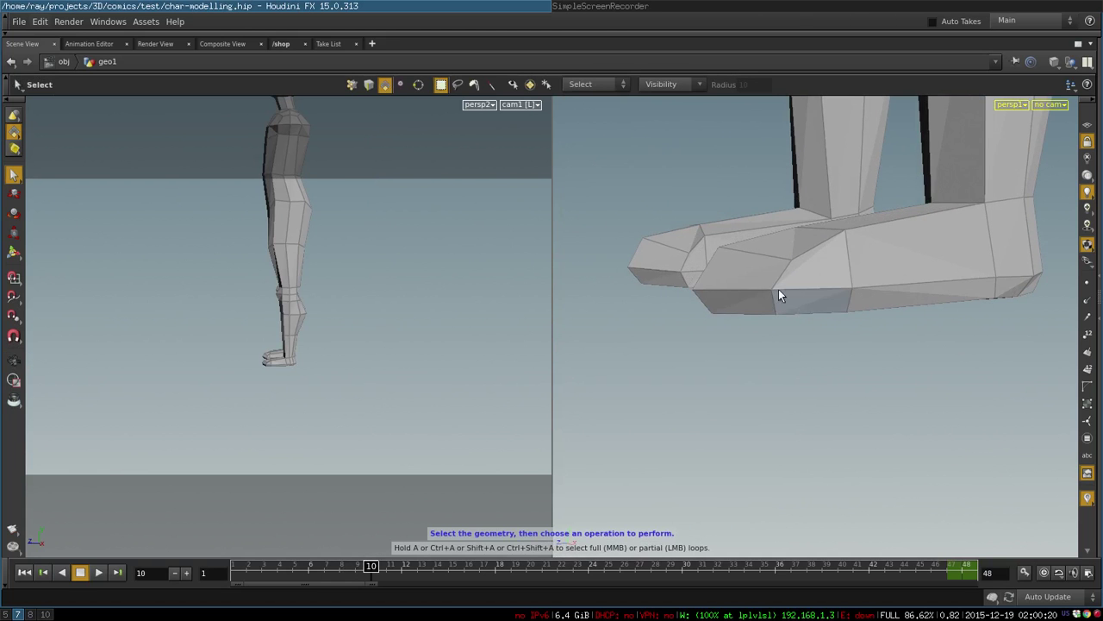
Step: Select the faces around the front tip of the near foot where the toes are
click(749, 284)
shift+click(729, 303)
alt+drag(703, 312, 720, 320)
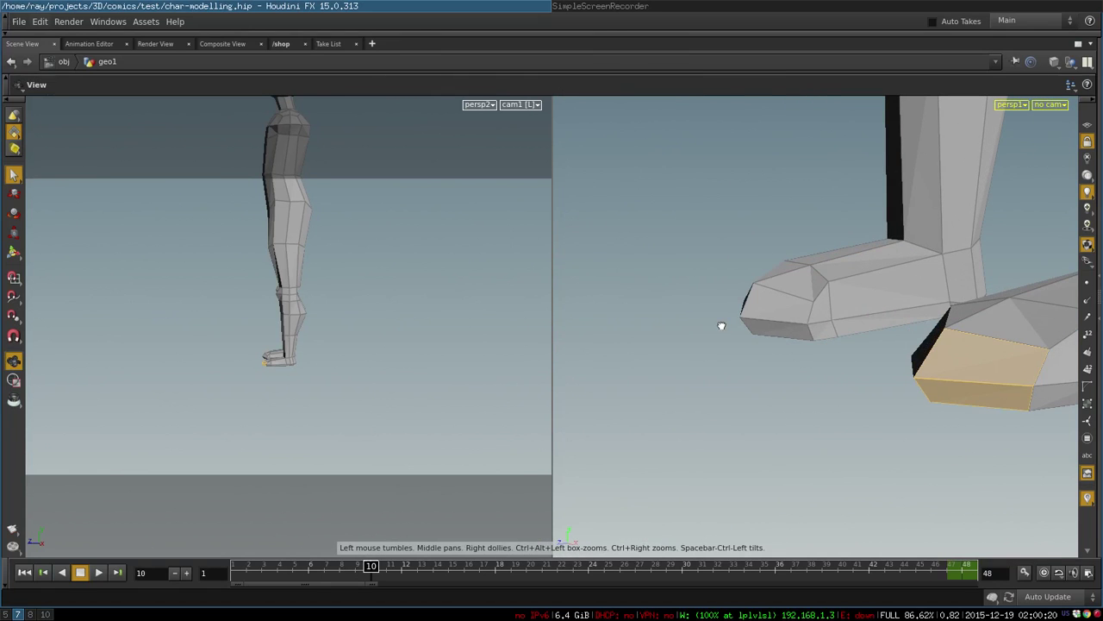
shift+click(927, 339)
alt+drag(918, 389, 923, 408)
key(space+g)
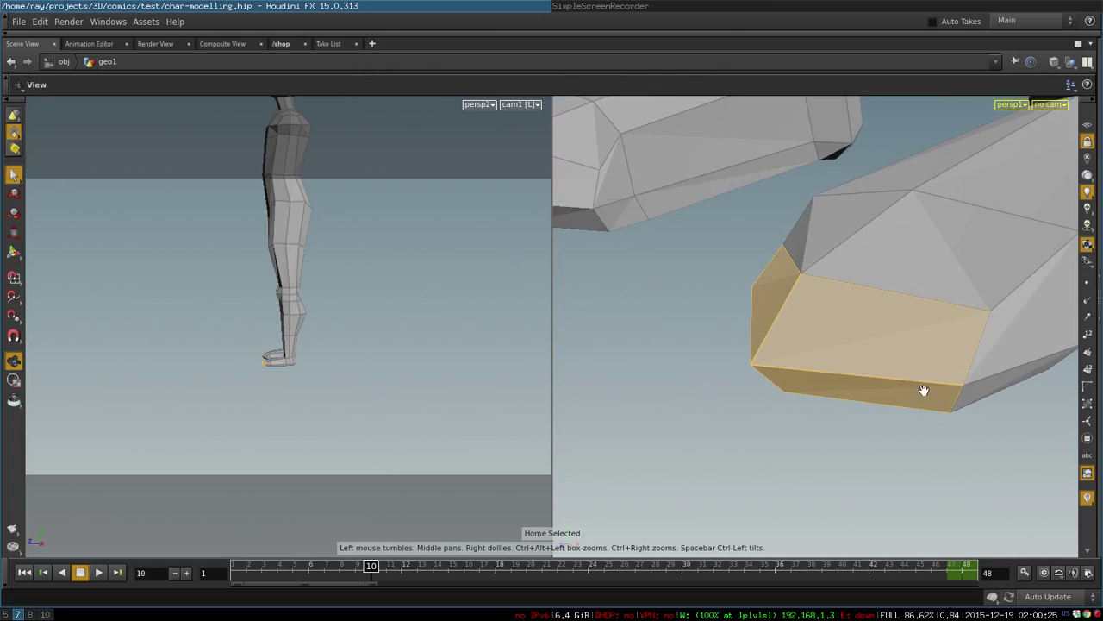
alt+drag(809, 411, 995, 325)
shift+click(751, 385)
alt+right_drag(995, 325, 613, 326)
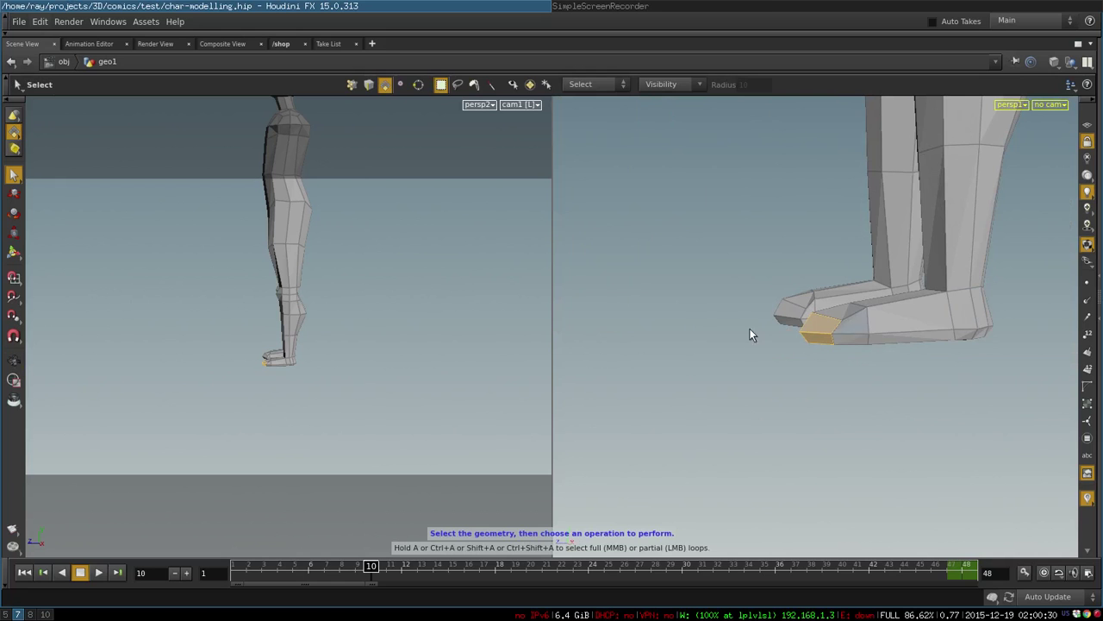
Step: Show the whole figure, advance the timeline to frame 12, and compare its posture from the side and the front
alt+right_drag(1040, 260, 692, 359)
alt+middle_drag(874, 395, 849, 546)
alt+right_drag(918, 365, 854, 371)
alt+drag(854, 372, 846, 373)
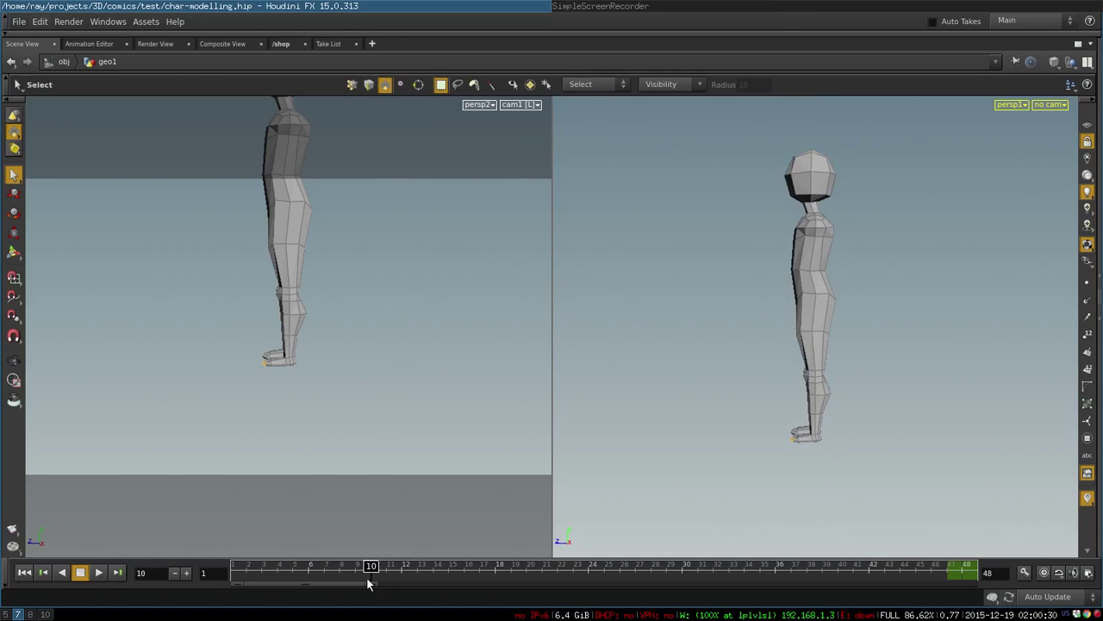
drag(372, 566, 401, 566)
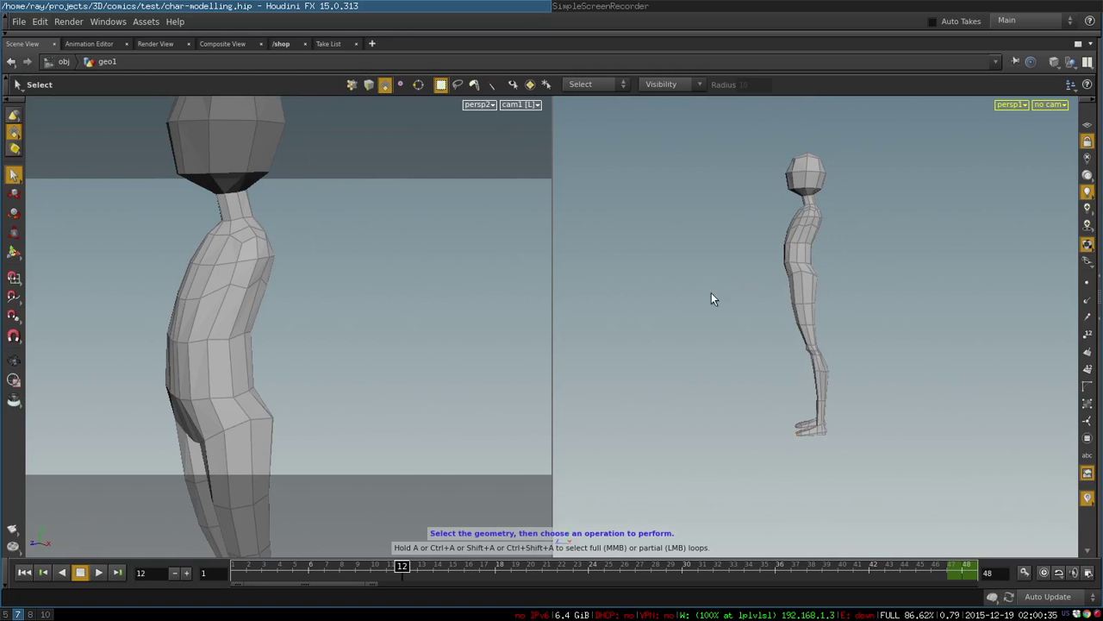
alt+right_drag(763, 270, 844, 297)
drag(845, 298, 983, 284)
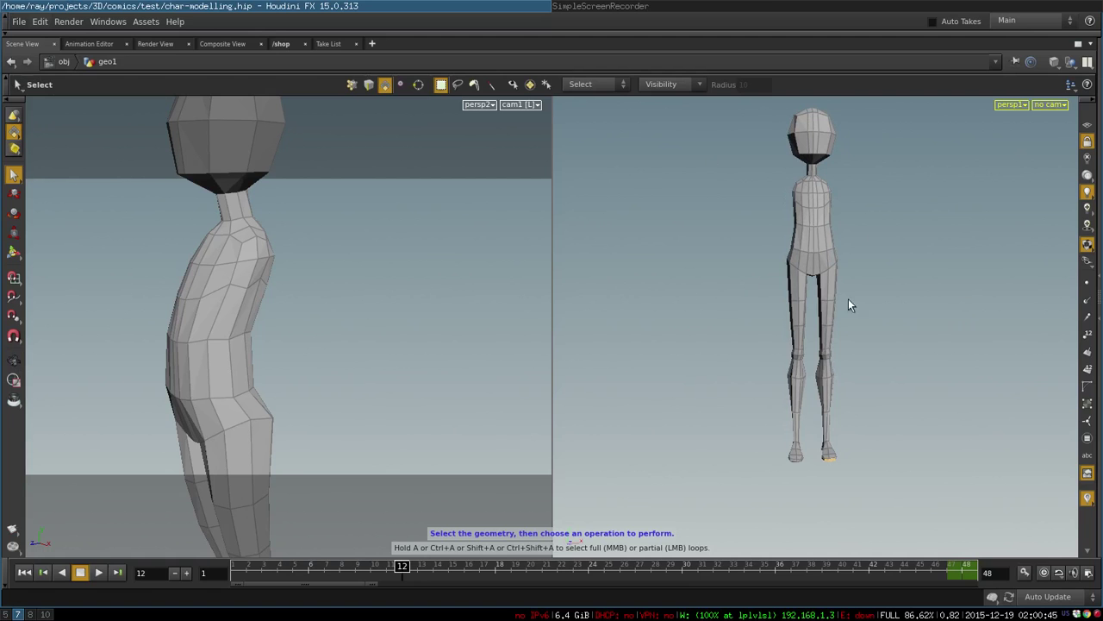
drag(929, 351, 787, 351)
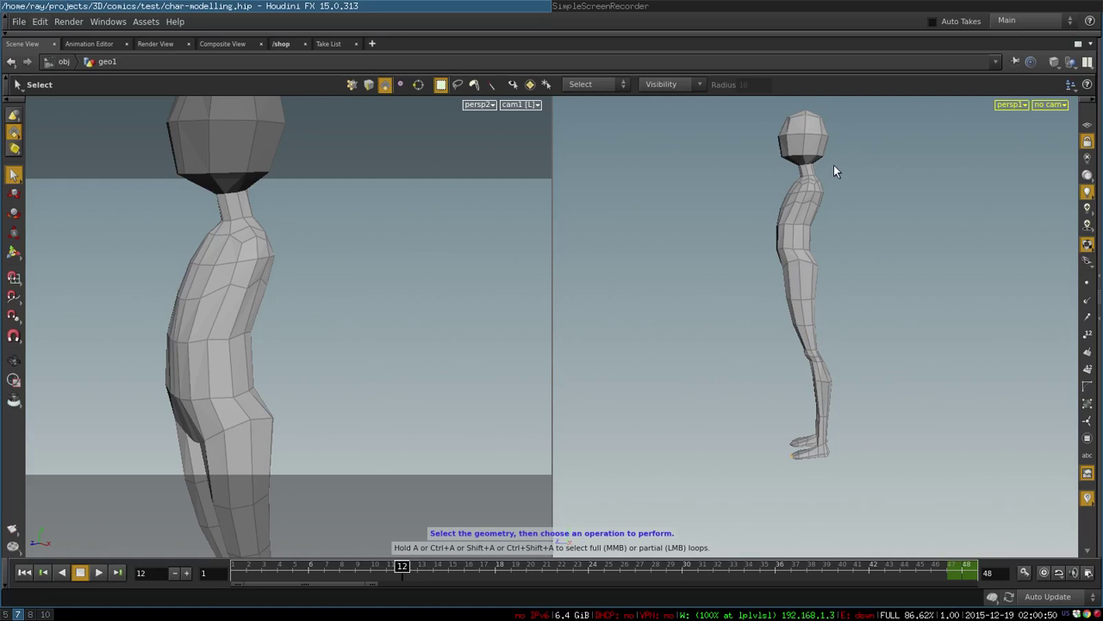
Step: Select the band of faces around the hips, replace it with both entire legs, and clear the selection
click(793, 256)
drag(768, 258, 814, 257)
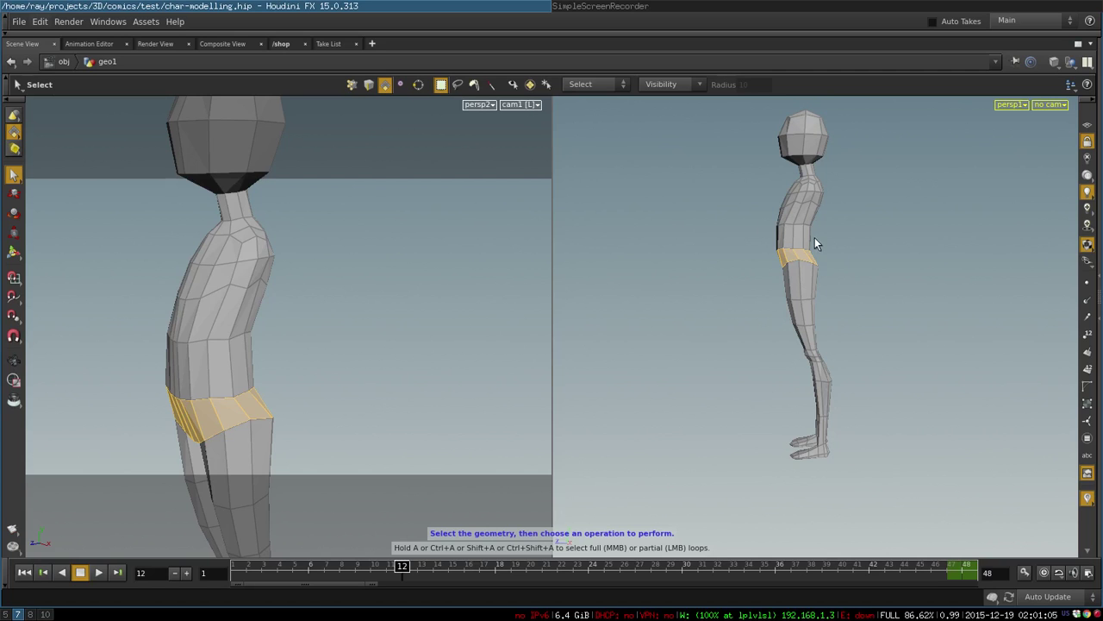
drag(766, 256, 907, 507)
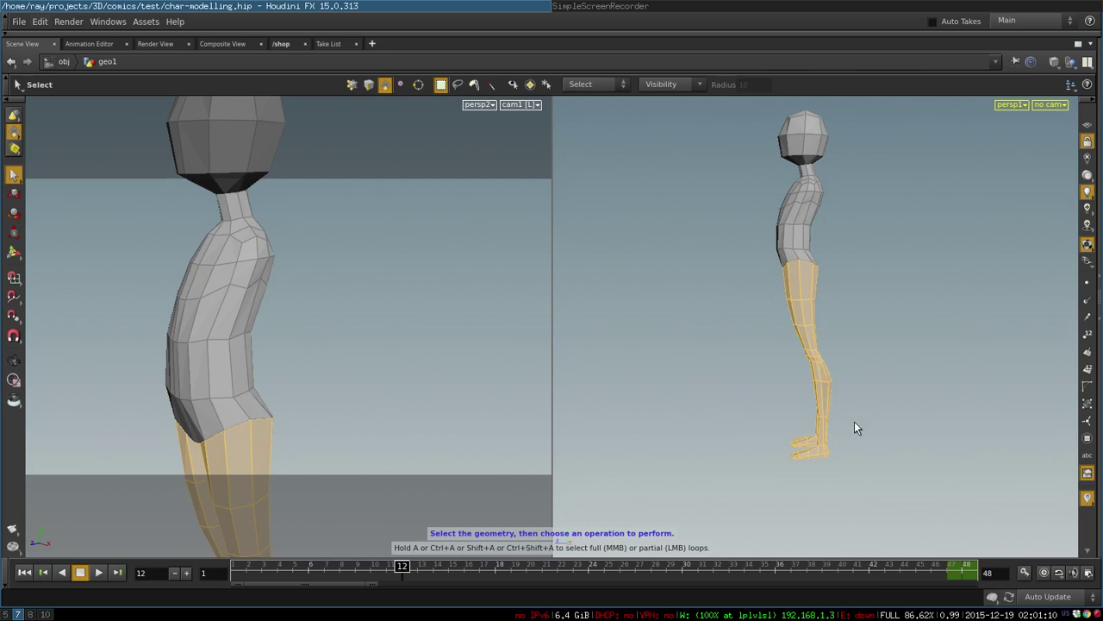
click(899, 327)
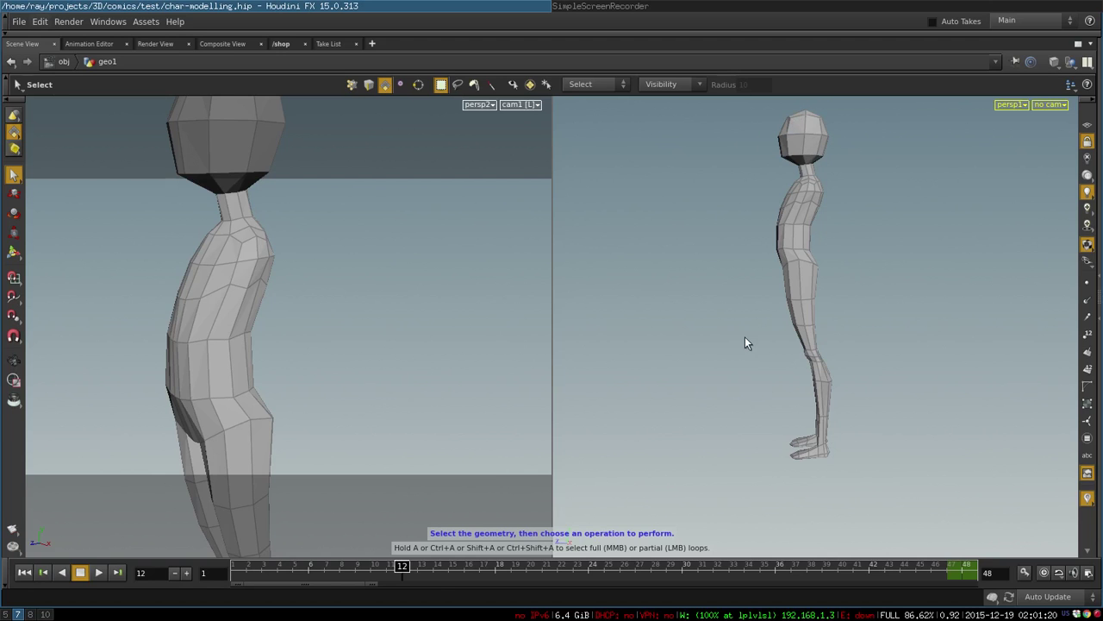
Step: Select the block of four faces on the side of the near shoulder where the arm starts
alt+drag(844, 325, 853, 227)
alt+right_drag(853, 227, 905, 313)
alt+middle_drag(905, 313, 909, 431)
alt+right_drag(874, 250, 894, 332)
alt+middle_drag(894, 332, 862, 330)
alt+drag(862, 330, 832, 320)
mouse_move(769, 248)
mouse_down()
mouse_move(789, 257)
mouse_move(780, 263)
mouse_up()
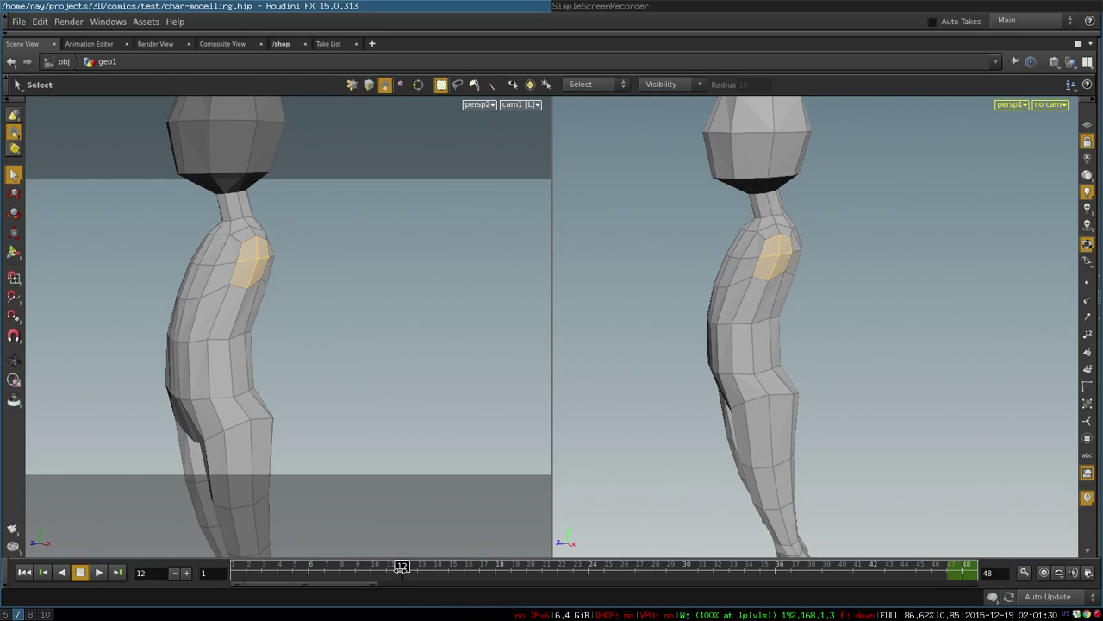
Step: Advance the timeline to frame 13 and examine the extruded arms from the front and at an angle
drag(402, 567, 416, 567)
alt+drag(720, 413, 825, 403)
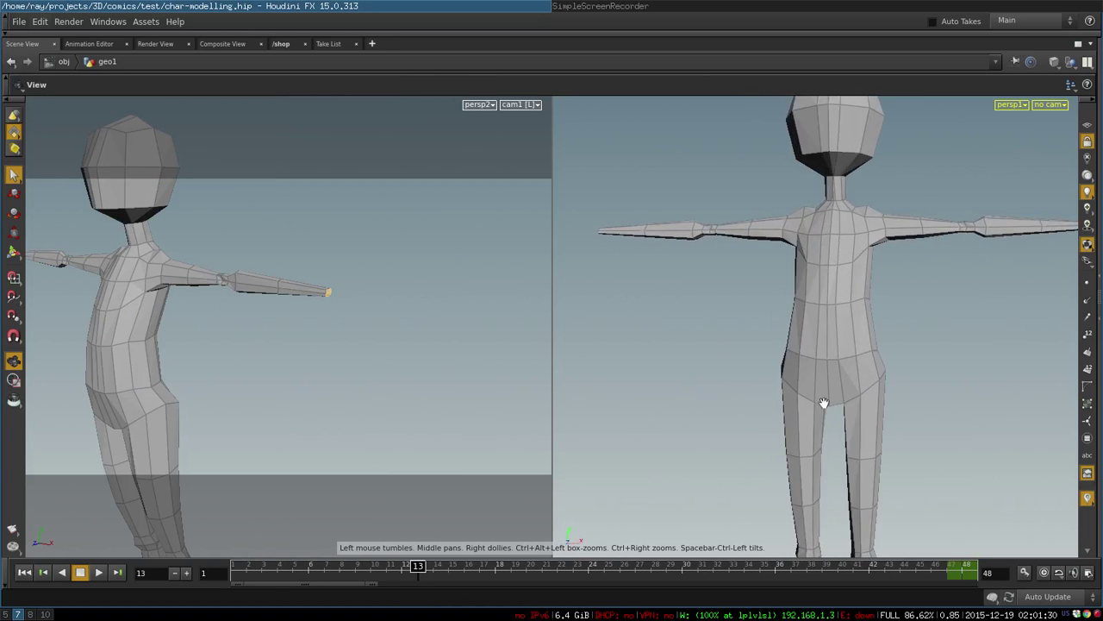
alt+right_drag(950, 403, 809, 422)
alt+middle_drag(924, 367, 687, 402)
alt+right_drag(670, 328, 787, 326)
alt+middle_drag(752, 355, 879, 371)
alt+right_drag(694, 346, 825, 348)
alt+drag(825, 347, 697, 367)
alt+right_drag(666, 370, 704, 372)
alt+middle_drag(661, 377, 838, 400)
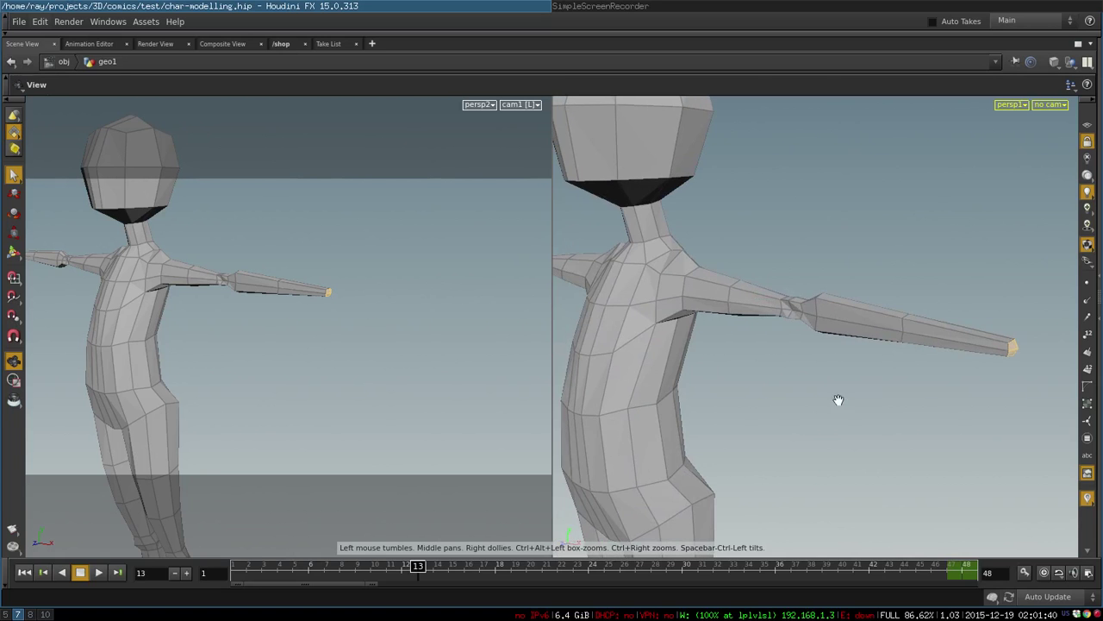
Step: Follow one arm past the elbow and forearm and examine the faces capping its wrist end
alt+right_drag(788, 394, 821, 380)
alt+drag(821, 381, 883, 378)
key(s)
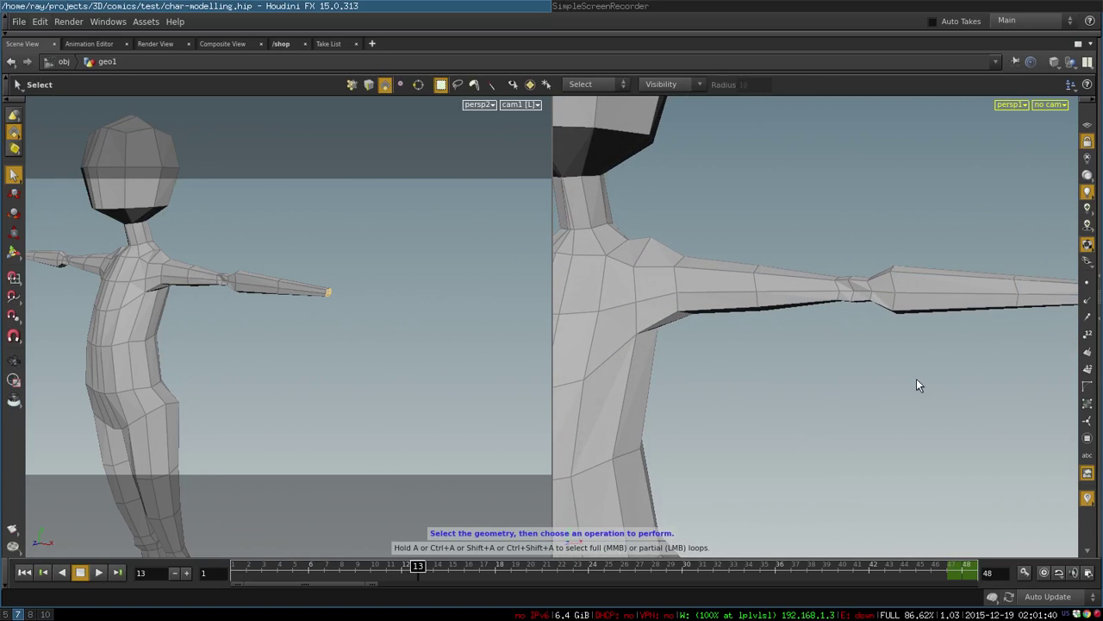
alt+middle_drag(834, 372, 645, 383)
key(s)
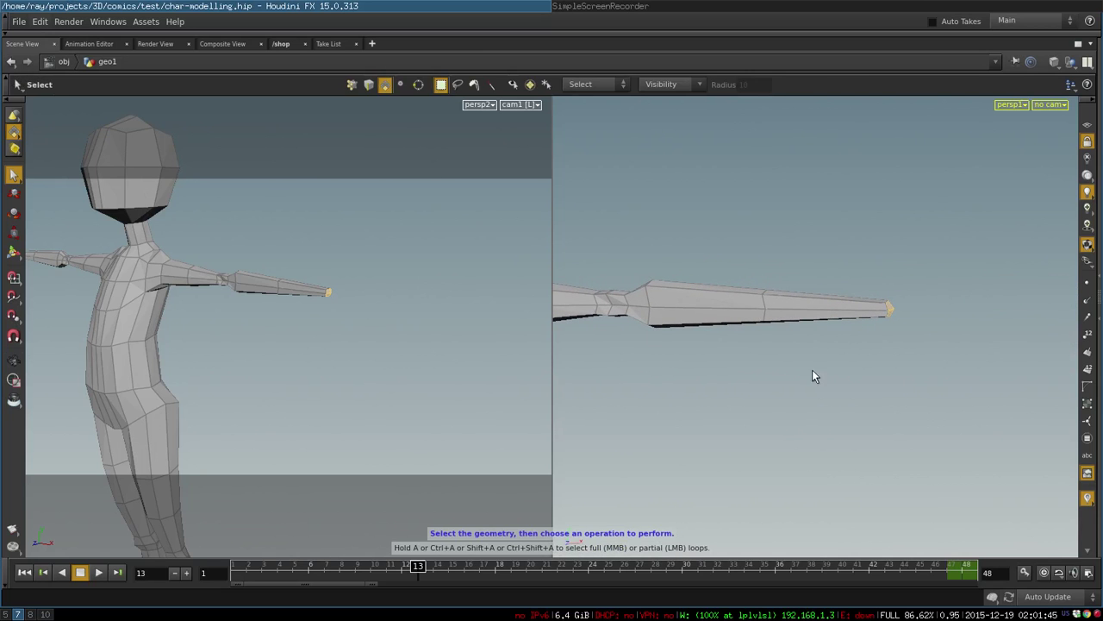
alt+drag(813, 372, 736, 384)
alt+middle_drag(901, 399, 848, 386)
alt+right_drag(700, 331, 762, 330)
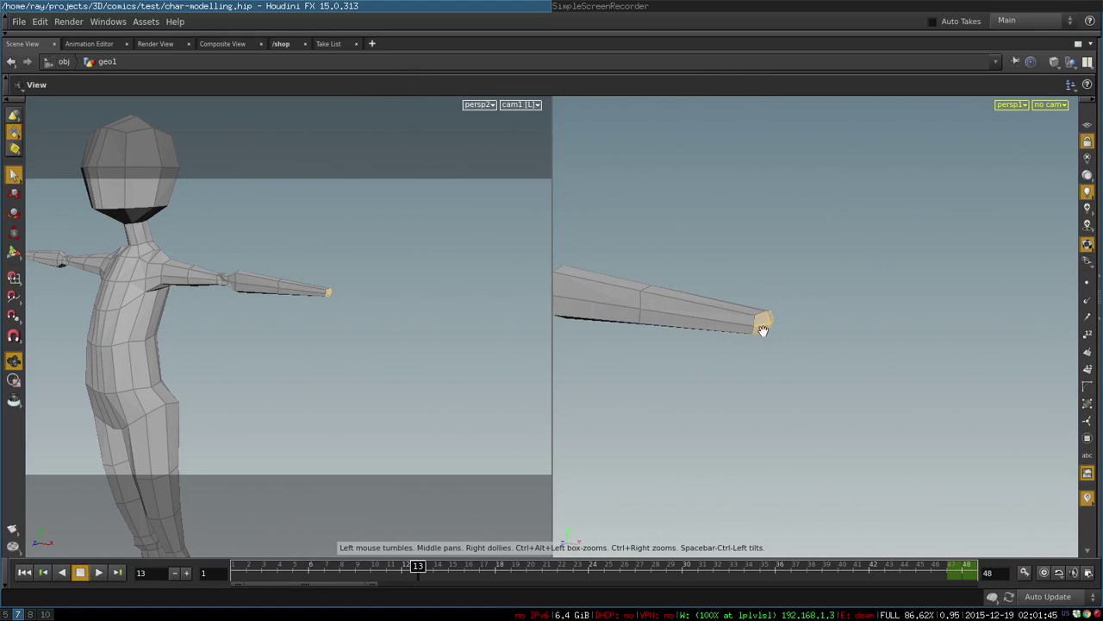
alt+drag(896, 347, 725, 358)
alt+drag(790, 412, 838, 402)
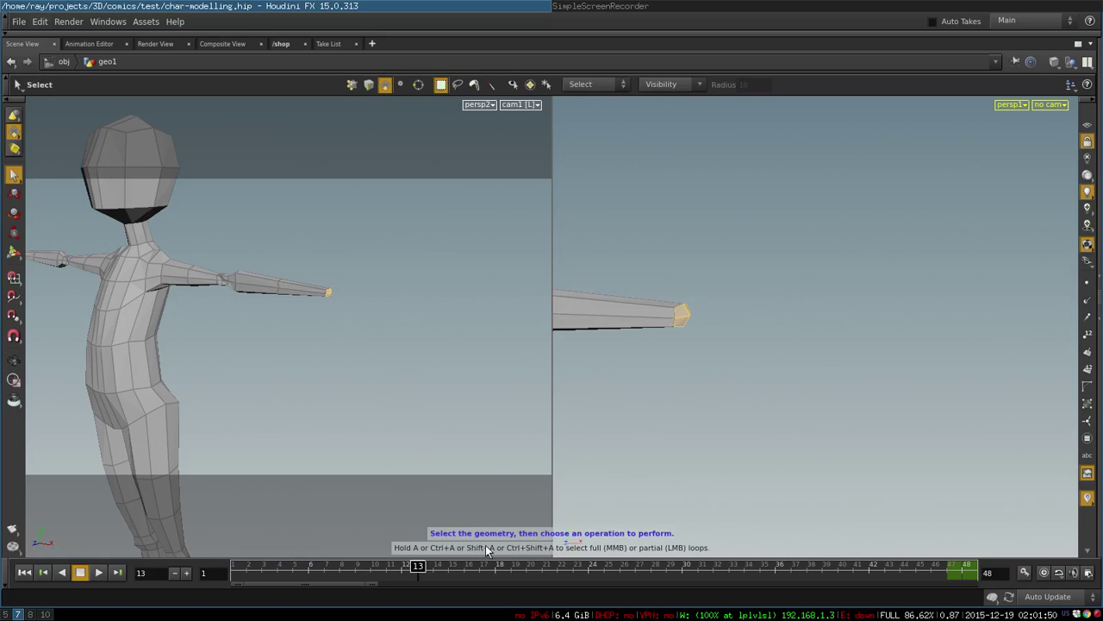
Step: Advance the timeline to frame 14 and select the faces along the upper edge of the hand
drag(420, 569, 437, 570)
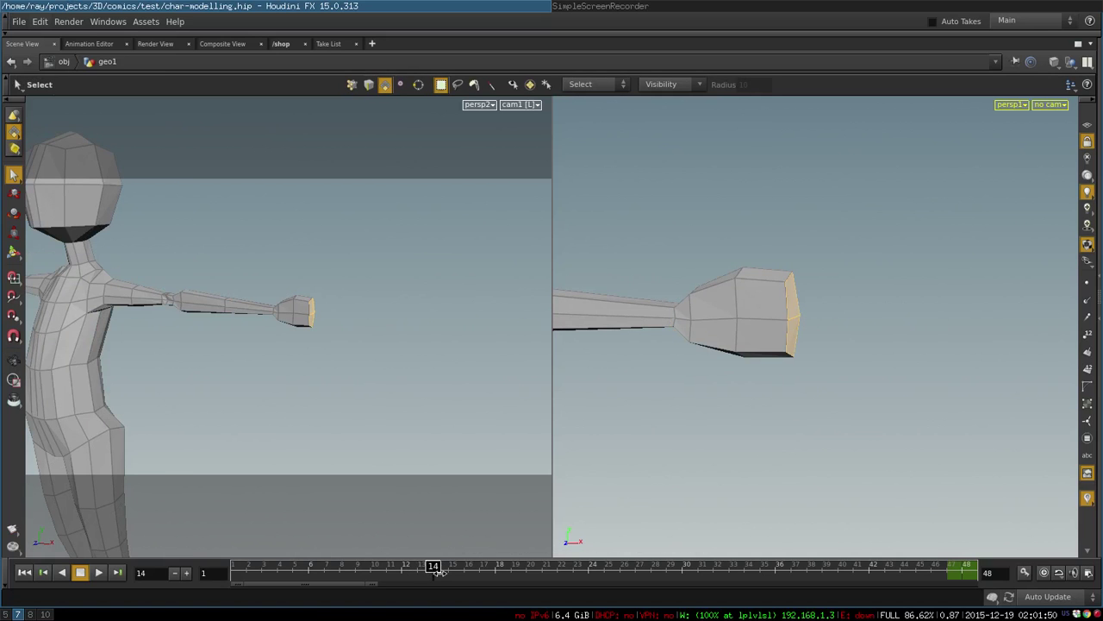
mouse_move(840, 453)
alt+mouse_down()
mouse_move(815, 458)
mouse_move(845, 456)
alt+mouse_up()
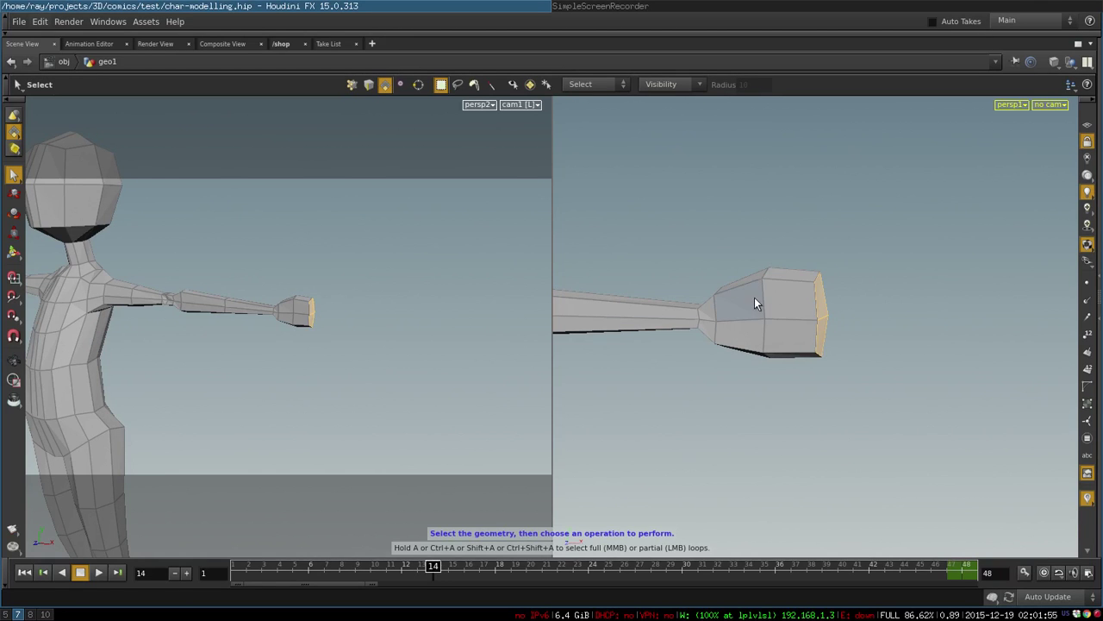
alt+drag(729, 409, 722, 454)
click(702, 445)
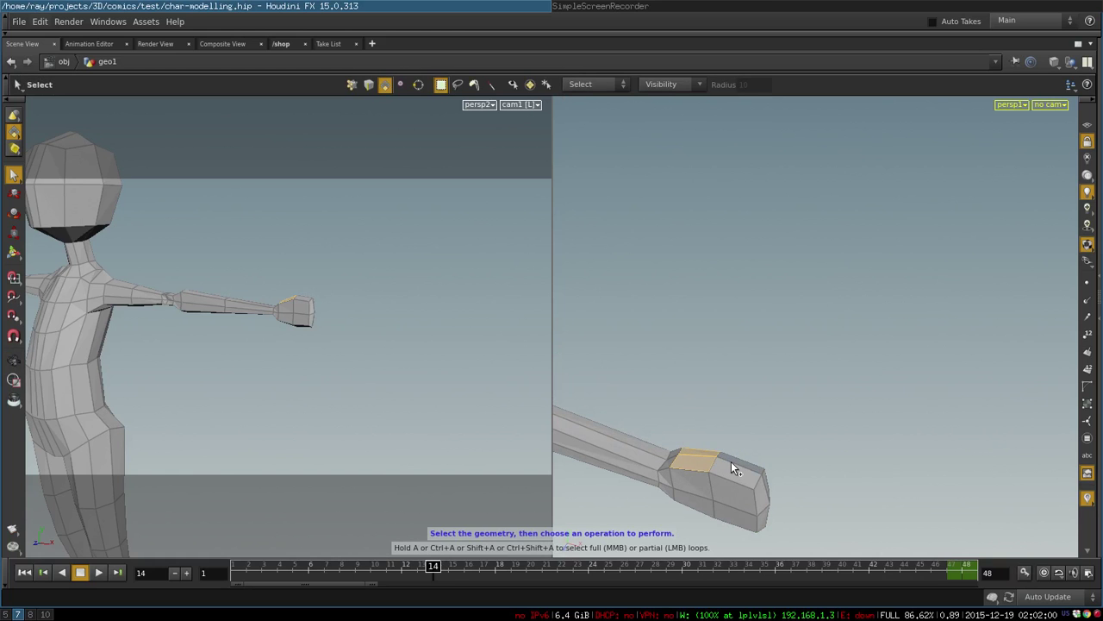
shift+click(735, 469)
Step: Add the four faces along the lower edge of the hand to the selection
alt+drag(753, 502, 803, 284)
key(space+g)
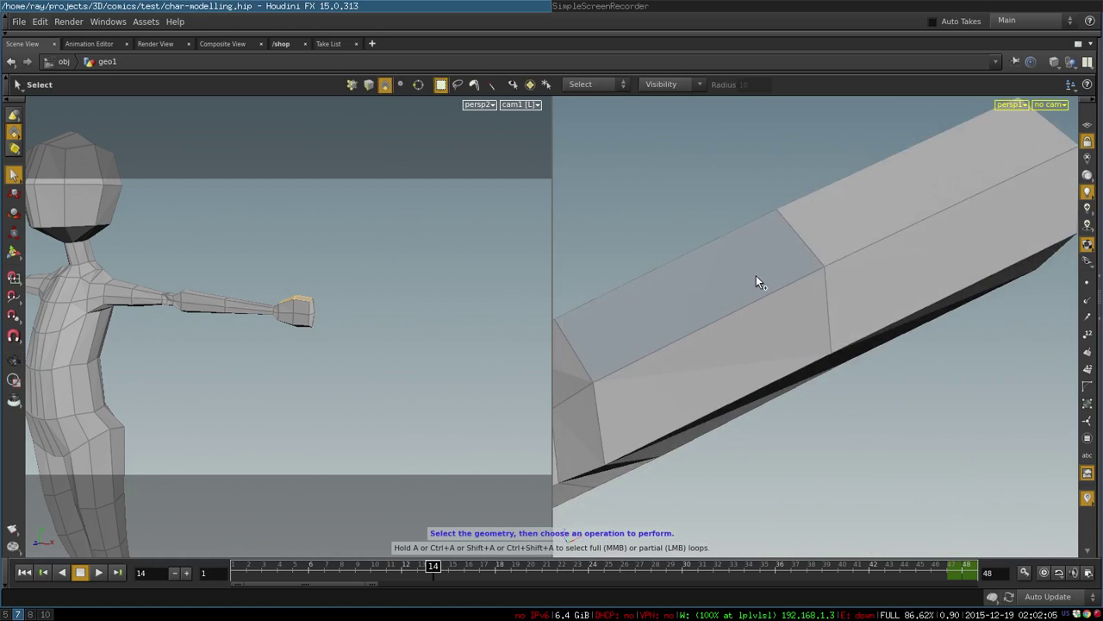
shift+click(756, 275)
shift+click(867, 225)
shift+click(807, 303)
shift+click(887, 257)
key(space+g)
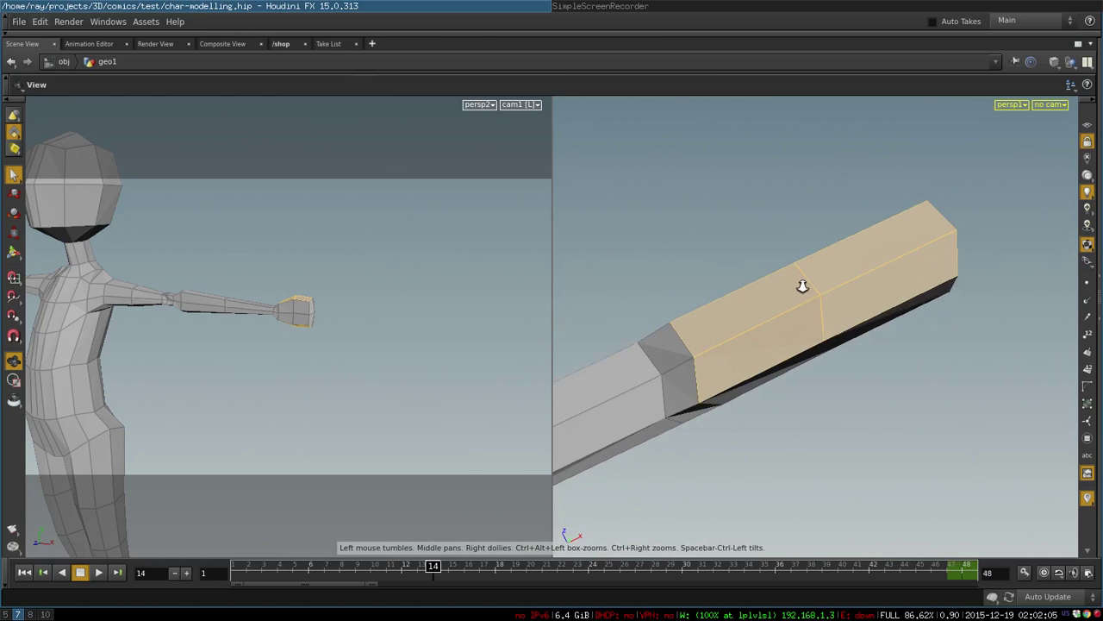
alt+drag(802, 285, 723, 456)
key(s)
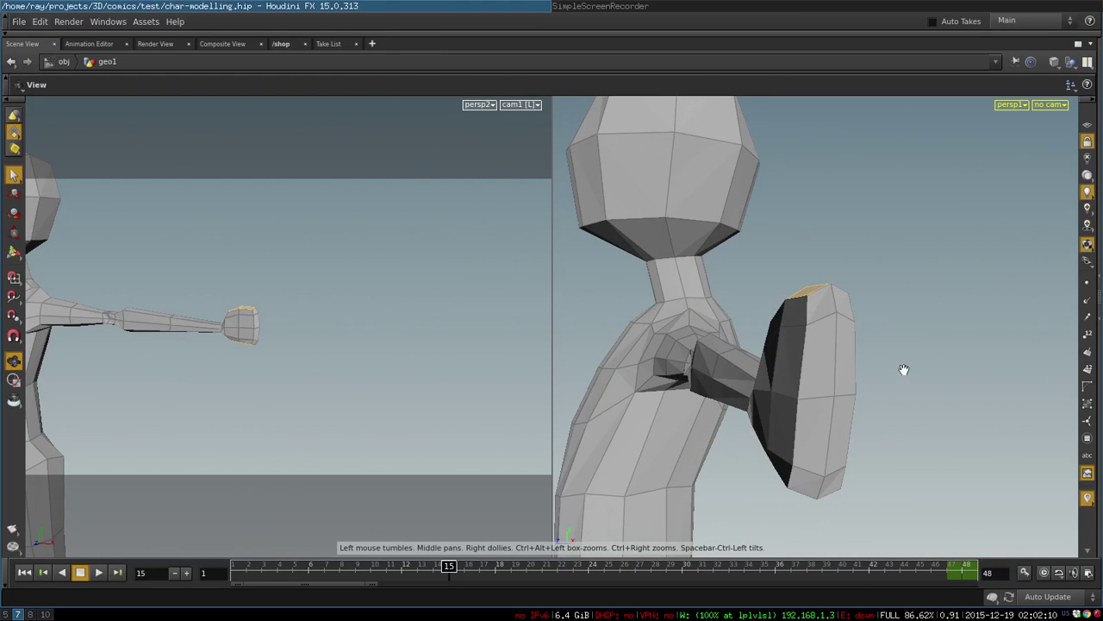
Step: Compare the hand's shape between frames 14 and 15, ending on frame 15
key(s)
alt+drag(721, 390, 857, 384)
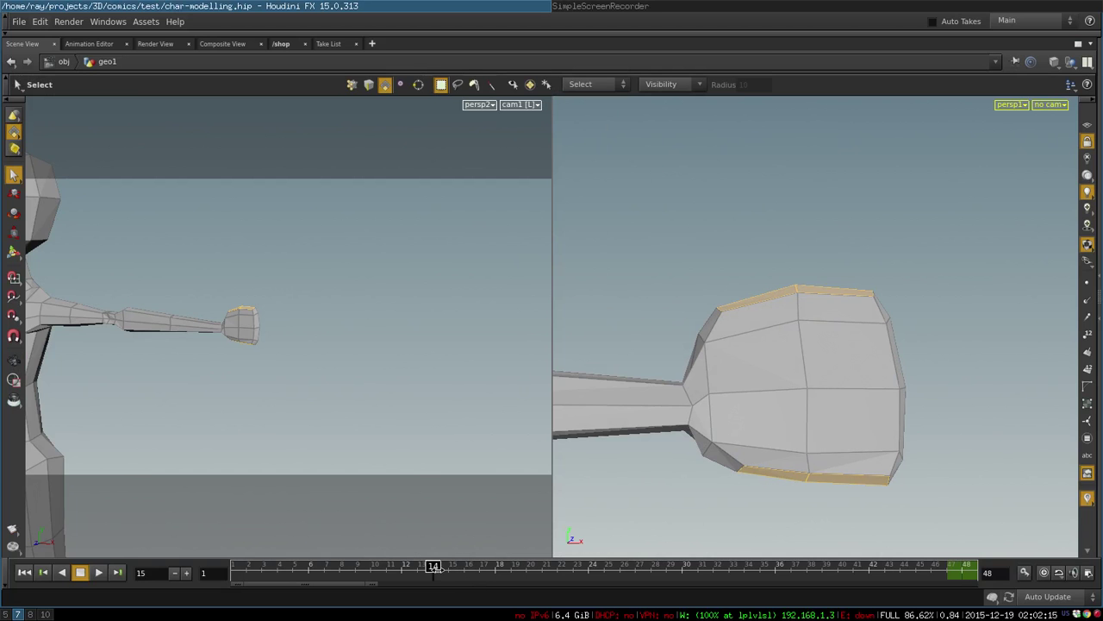
drag(439, 567, 449, 571)
mouse_move(874, 481)
alt+mouse_down()
mouse_move(791, 495)
mouse_move(874, 487)
alt+mouse_up()
Step: Select the four central faces on the flat side of the hand and the central faces across its fingertip end
click(761, 348)
shift+click(815, 360)
shift+click(790, 422)
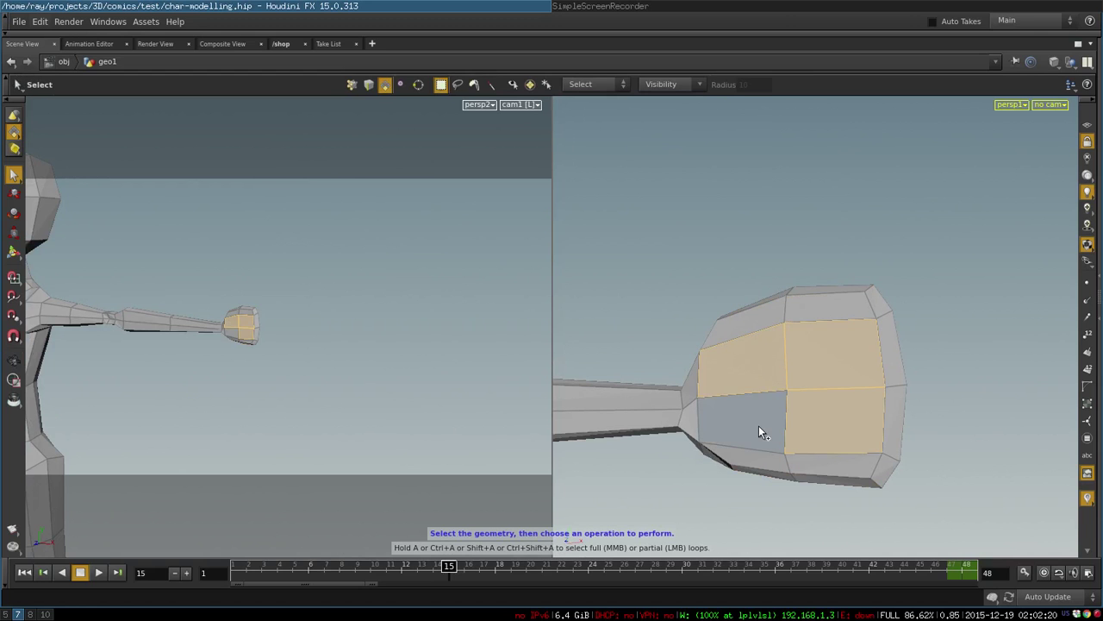
shift+click(758, 426)
alt+drag(921, 412, 784, 379)
shift+click(794, 366)
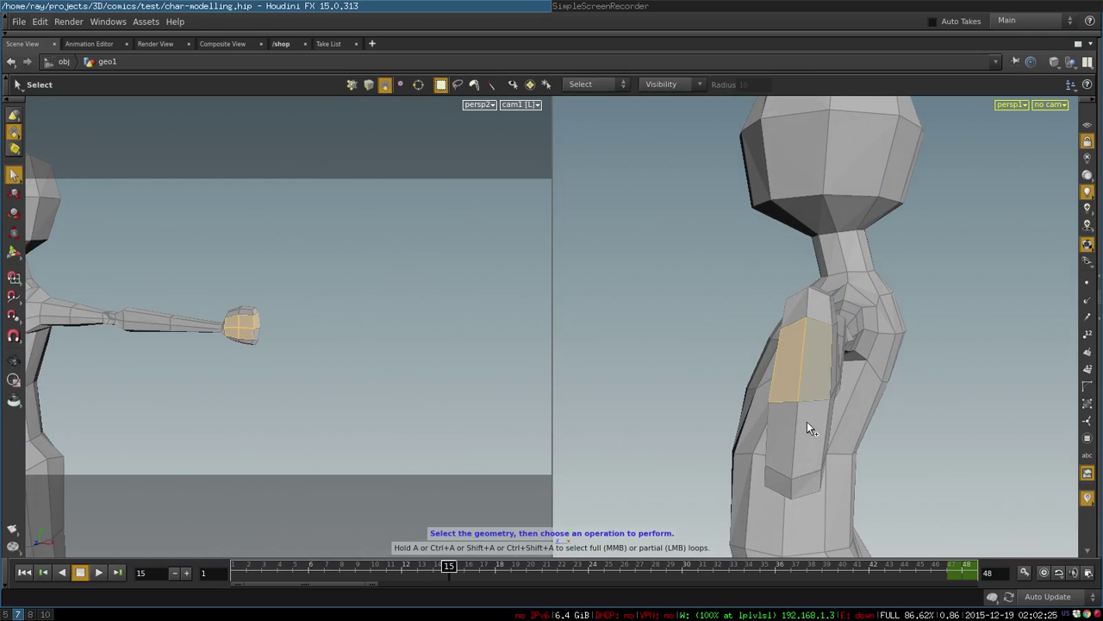
shift+click(807, 425)
shift+click(786, 434)
Step: Complete the selection of the hand's central faces and check it from the front
alt+drag(873, 437, 1022, 373)
shift+click(765, 356)
shift+click(798, 417)
shift+click(865, 415)
shift+click(867, 360)
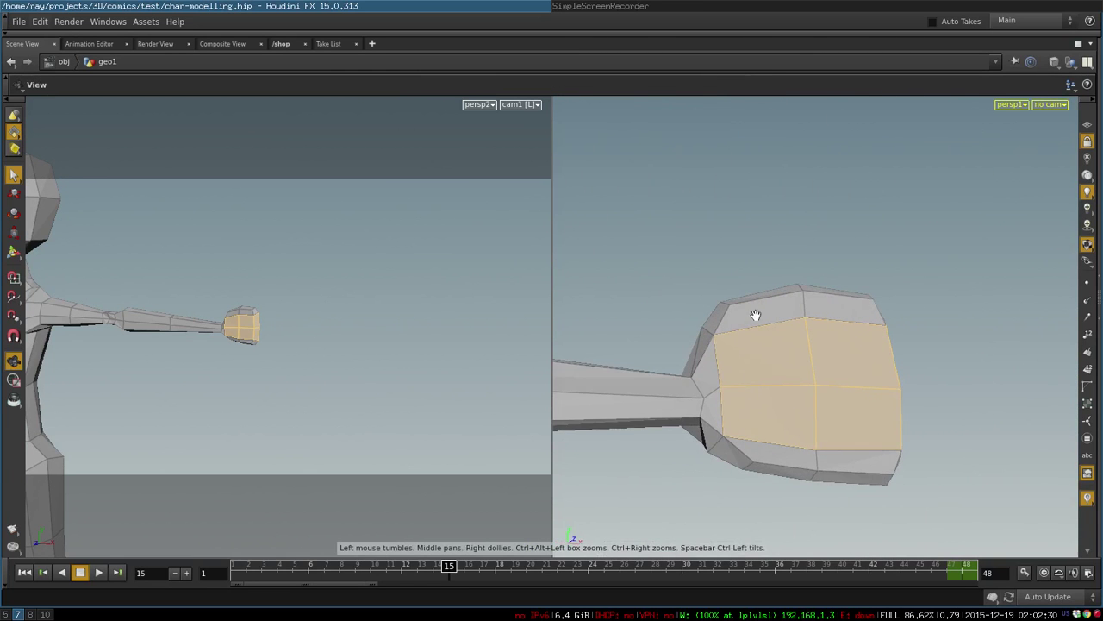
mouse_move(893, 401)
alt+mouse_down()
mouse_move(882, 413)
mouse_move(904, 402)
alt+mouse_up()
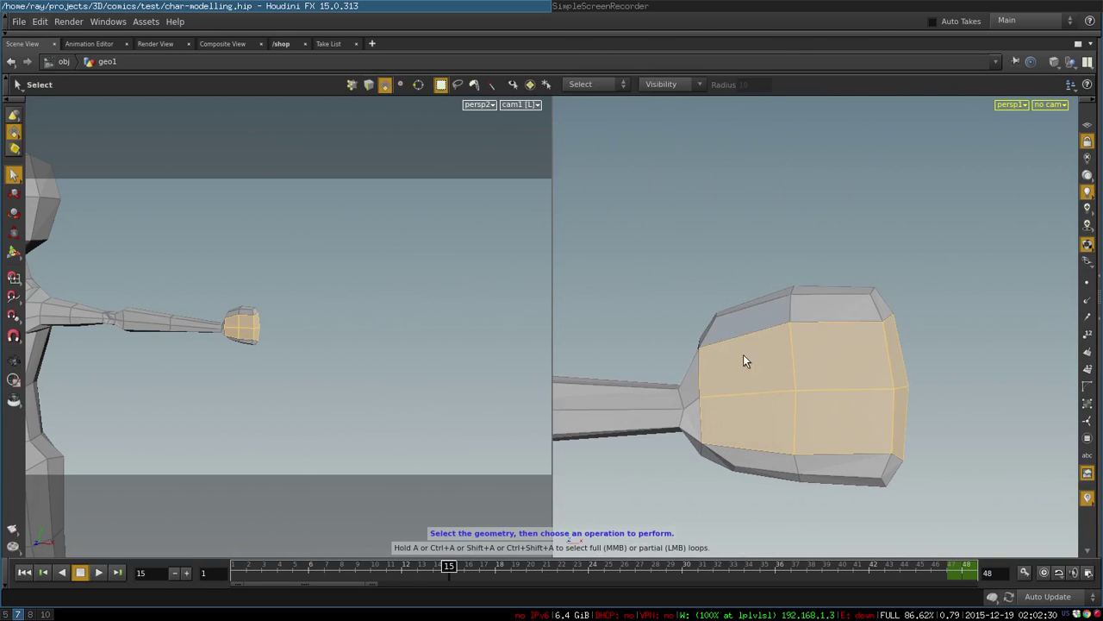
Step: Advance the timeline to frame 16 and select the four faces at the upper corner of the hand's fingertip end
drag(450, 566, 465, 566)
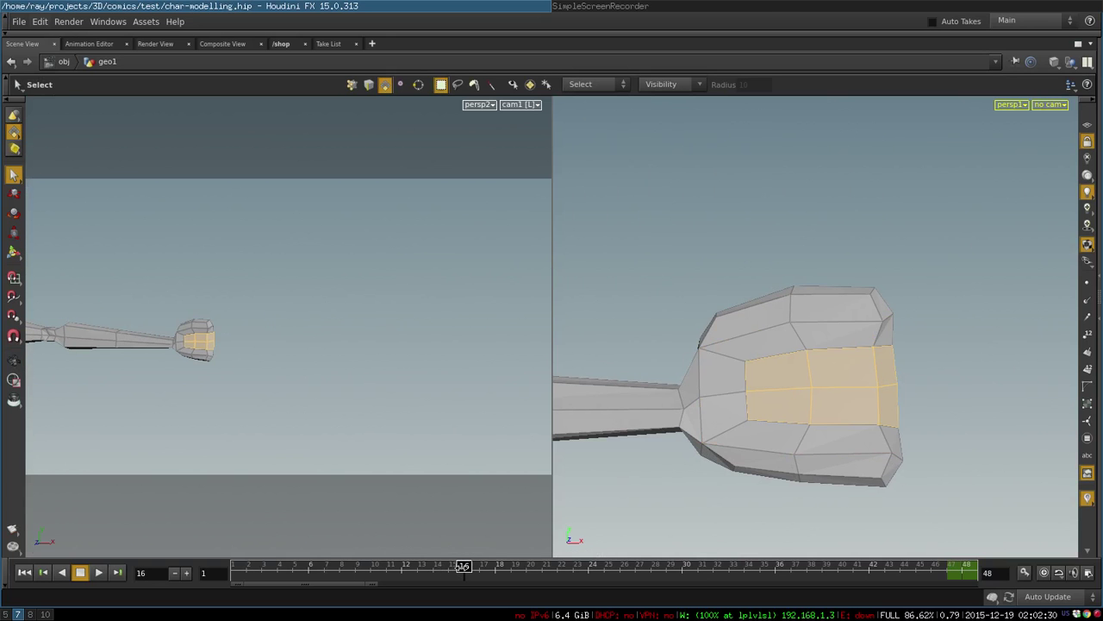
alt+drag(863, 439, 759, 455)
key(s)
click(819, 310)
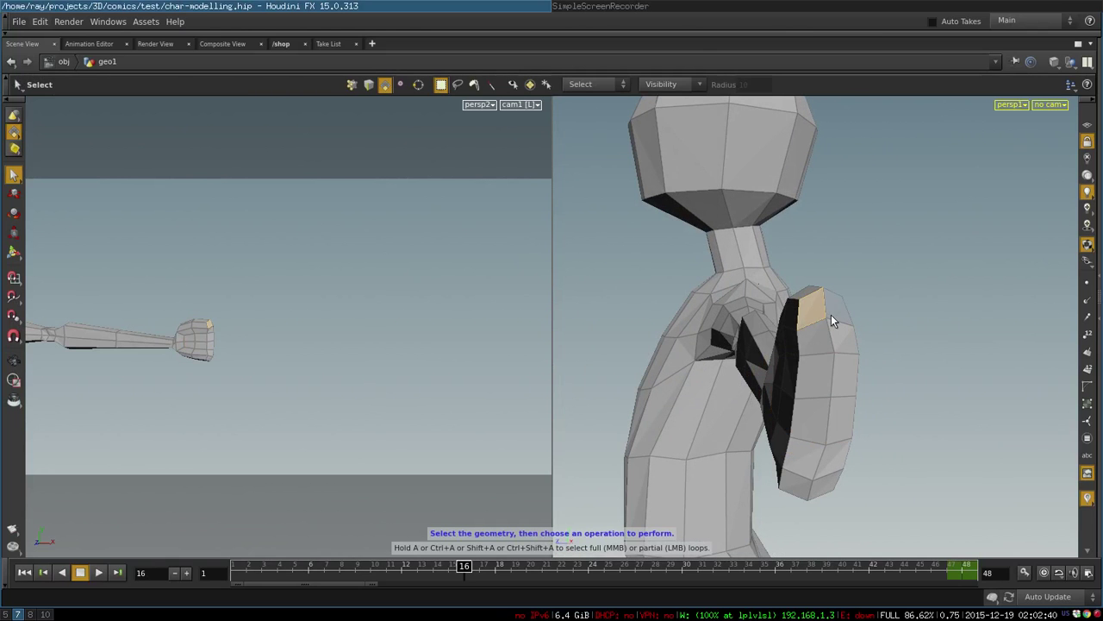
drag(821, 339, 831, 316)
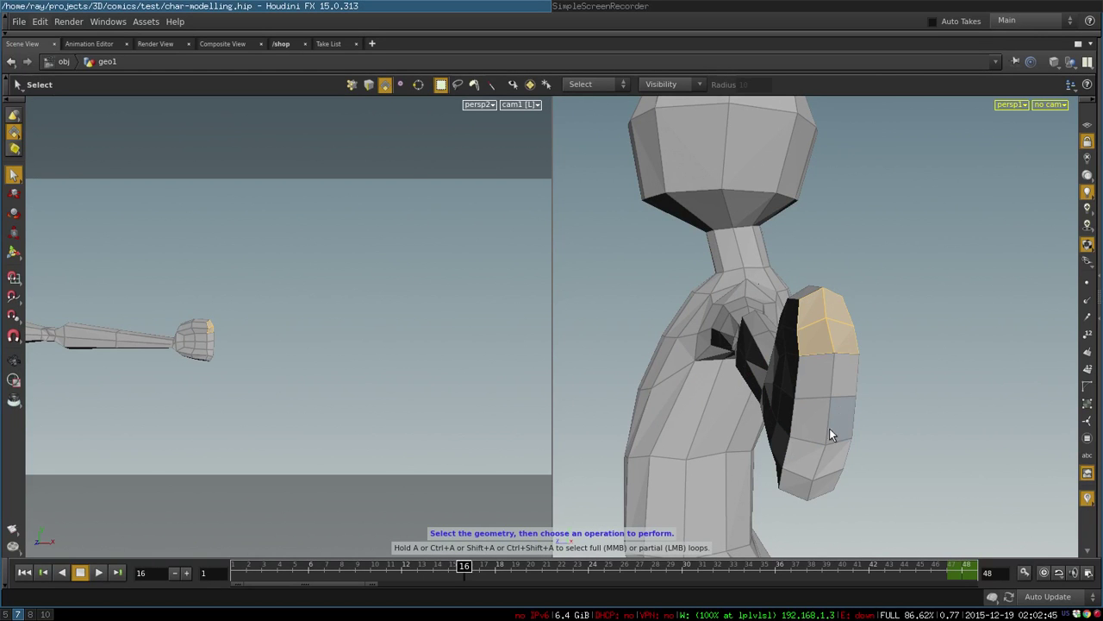
Step: Replace the selection with the faces on the hand's upper edge near the wrist where the thumb starts
alt+drag(807, 444, 892, 411)
alt+right_drag(948, 389, 861, 356)
key(s)
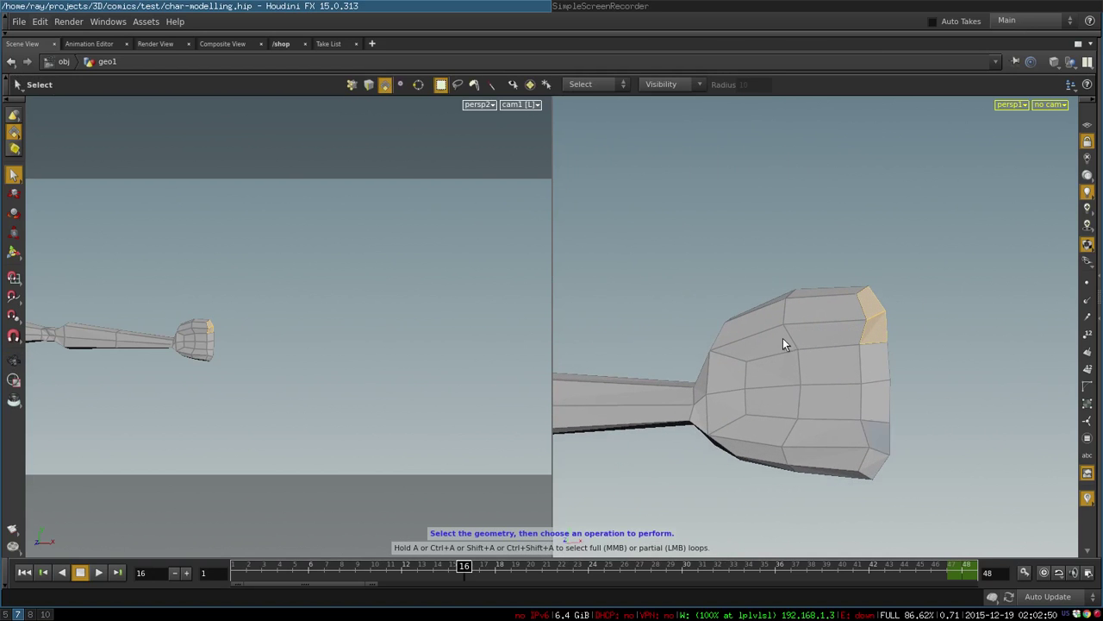
alt+drag(788, 366, 854, 434)
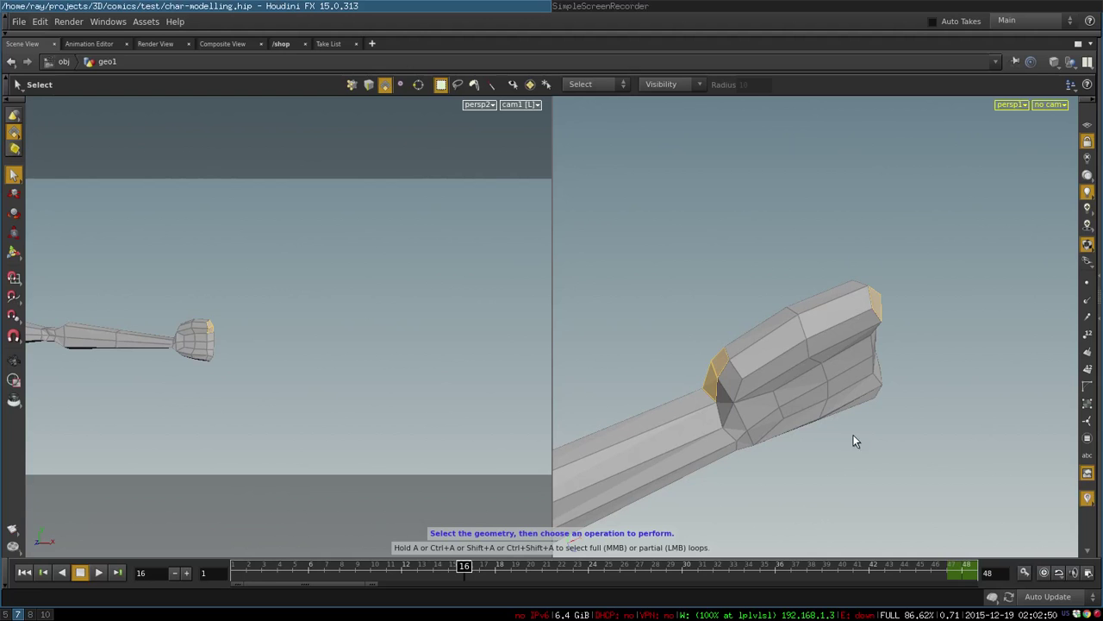
click(761, 328)
shift+click(768, 341)
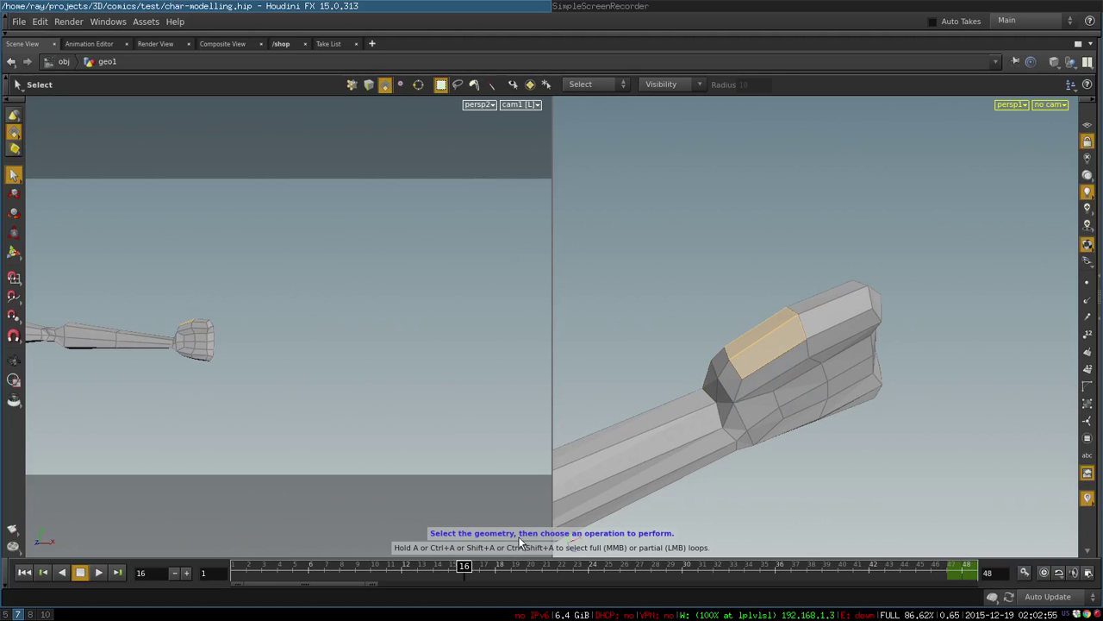
Step: Advance the timeline to frame 17 and select the front and top faces of the raised thumb base
drag(471, 570, 478, 572)
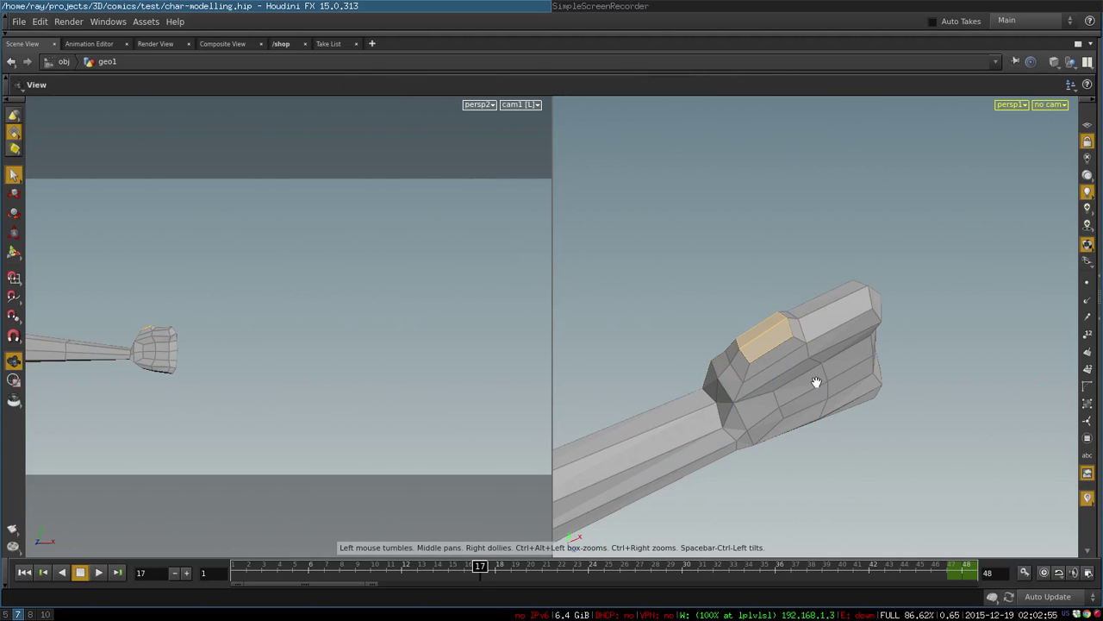
mouse_move(816, 385)
alt+mouse_down()
mouse_move(664, 377)
mouse_move(728, 329)
alt+mouse_up()
alt+right_drag(727, 329, 871, 293)
alt+drag(777, 315, 898, 281)
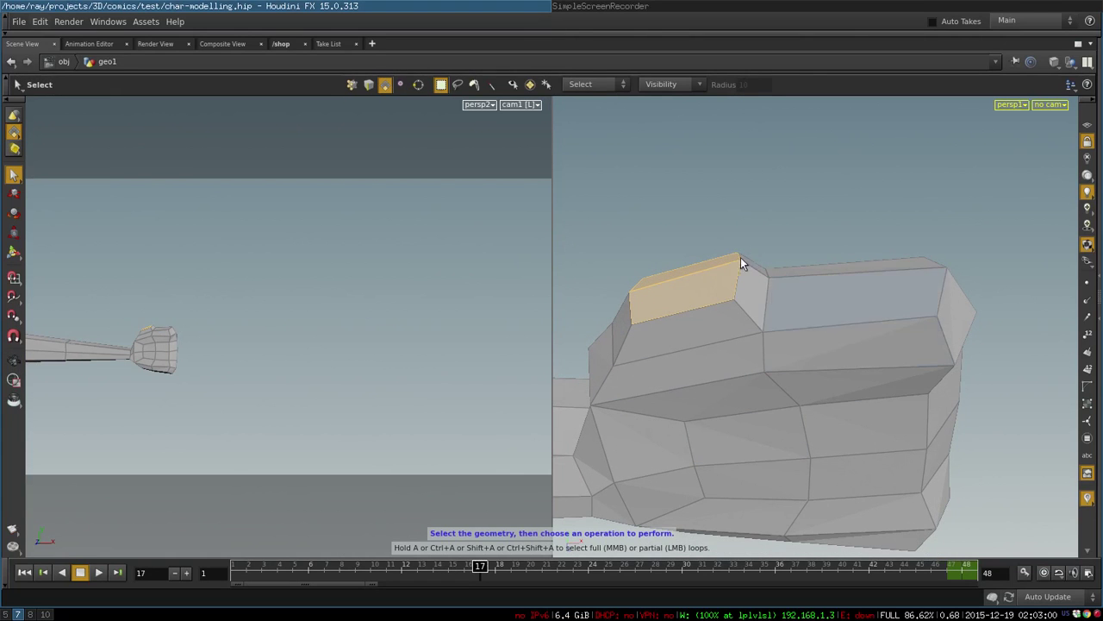
click(739, 287)
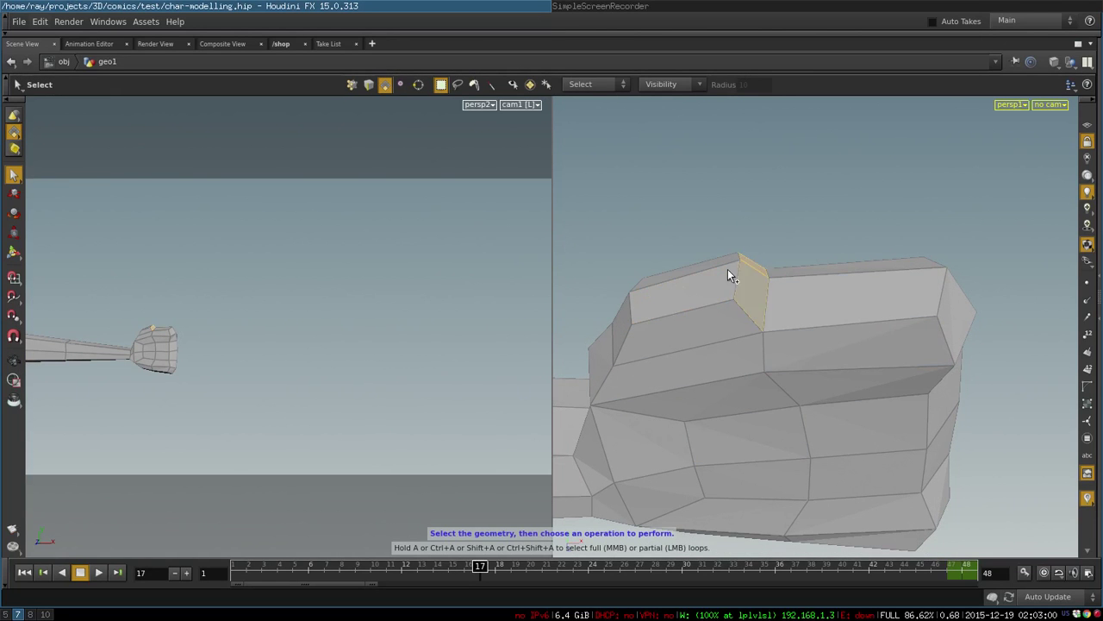
shift+click(726, 268)
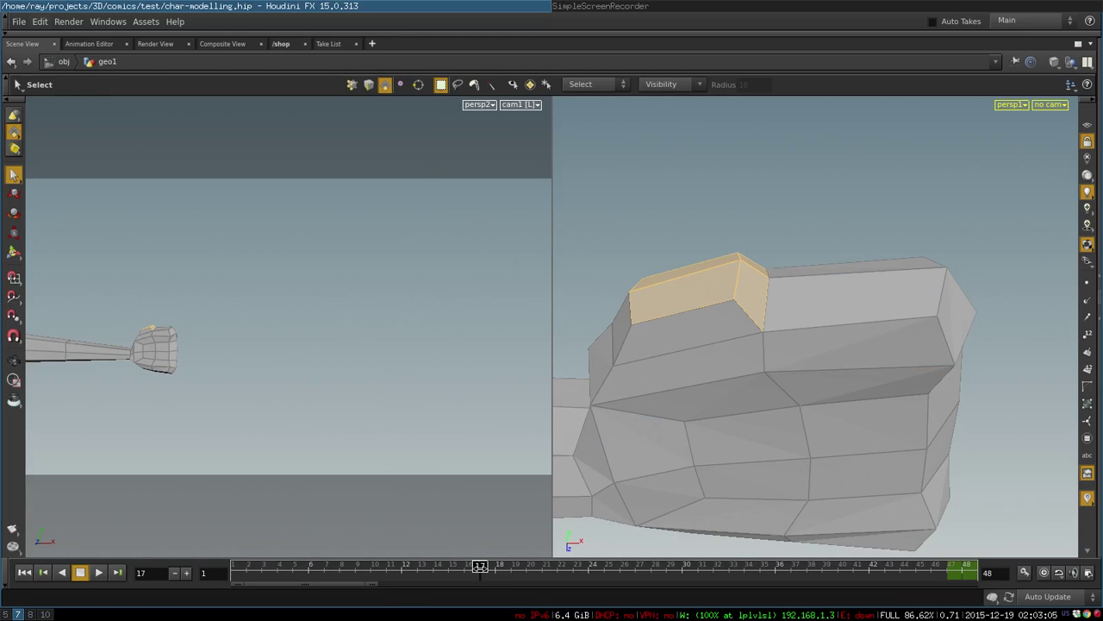
Step: Compare the thumb area across frames 18, 16 and 17, ending on frame 17
drag(487, 567, 496, 568)
alt+drag(819, 280, 729, 376)
drag(495, 569, 464, 569)
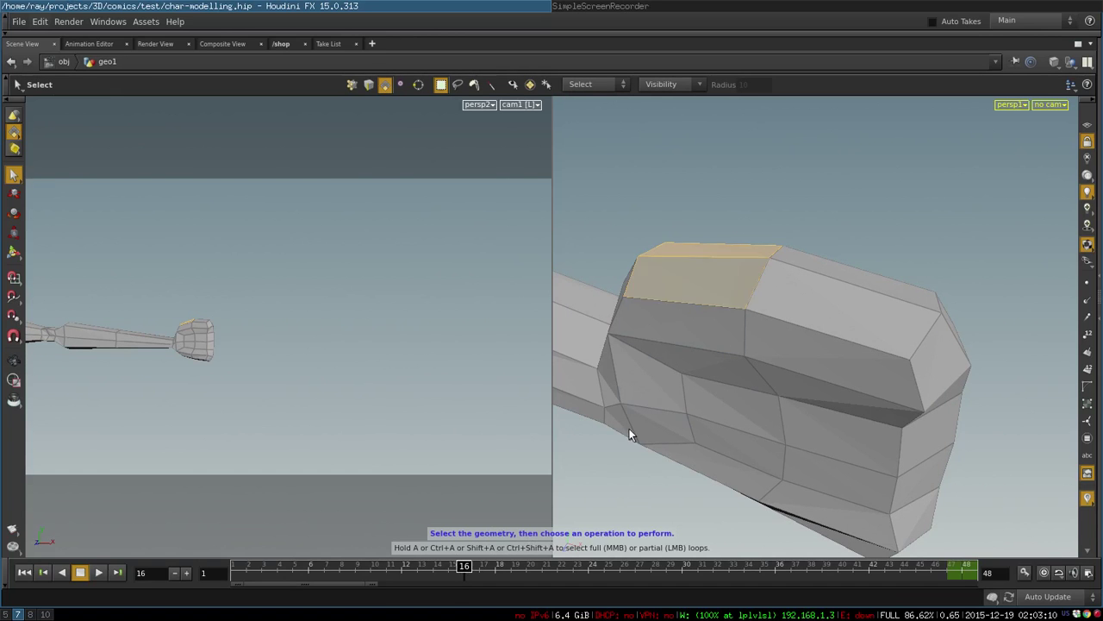
drag(465, 569, 480, 569)
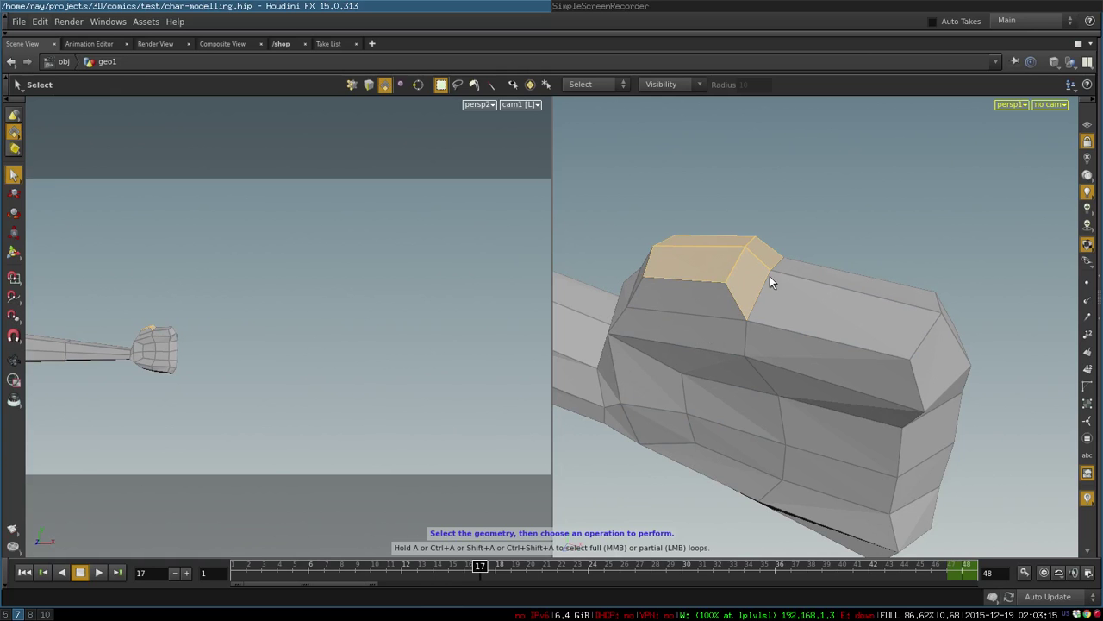
Step: Examine the thumb base from several angles, then compare the thumb and fingertip end of frame 18 with frame 17
alt+drag(790, 310, 896, 274)
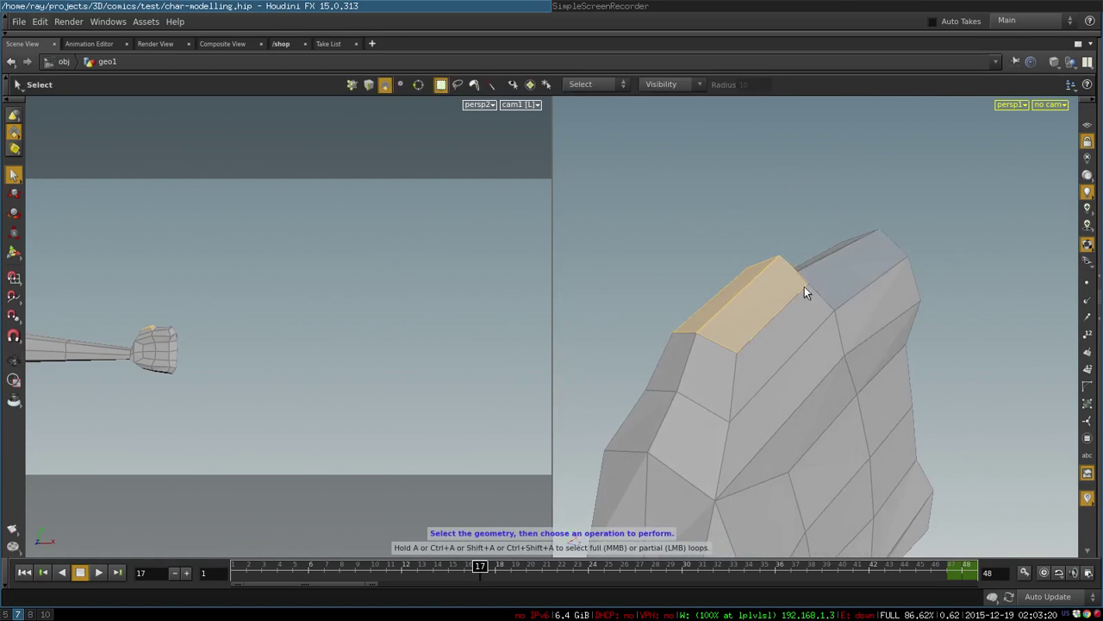
alt+drag(782, 249, 829, 439)
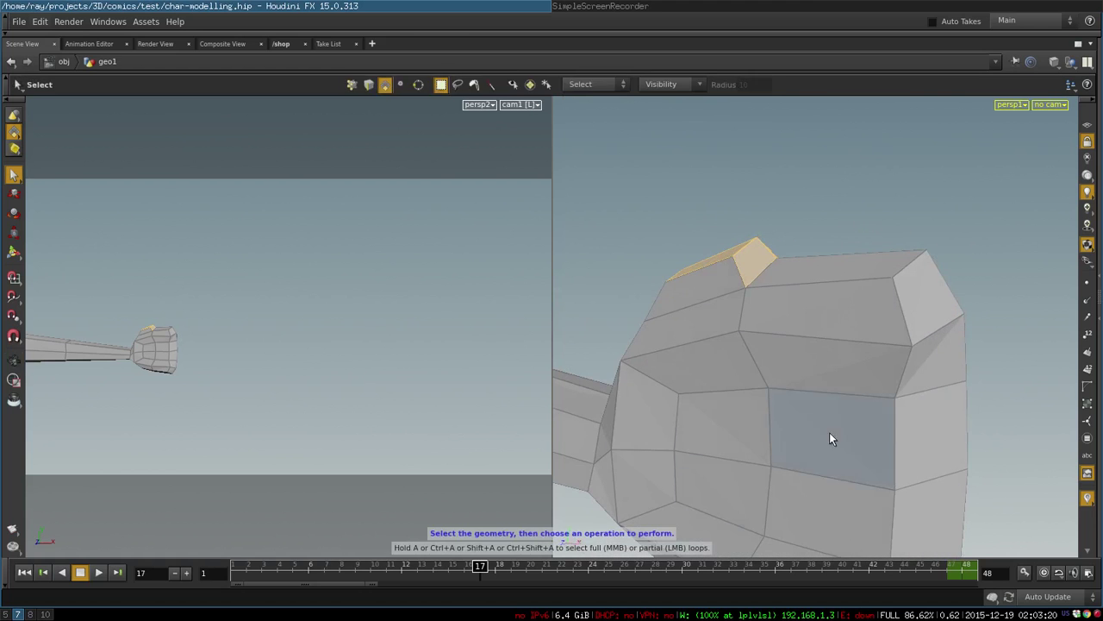
alt+right_drag(829, 433, 628, 545)
alt+right_drag(878, 439, 644, 574)
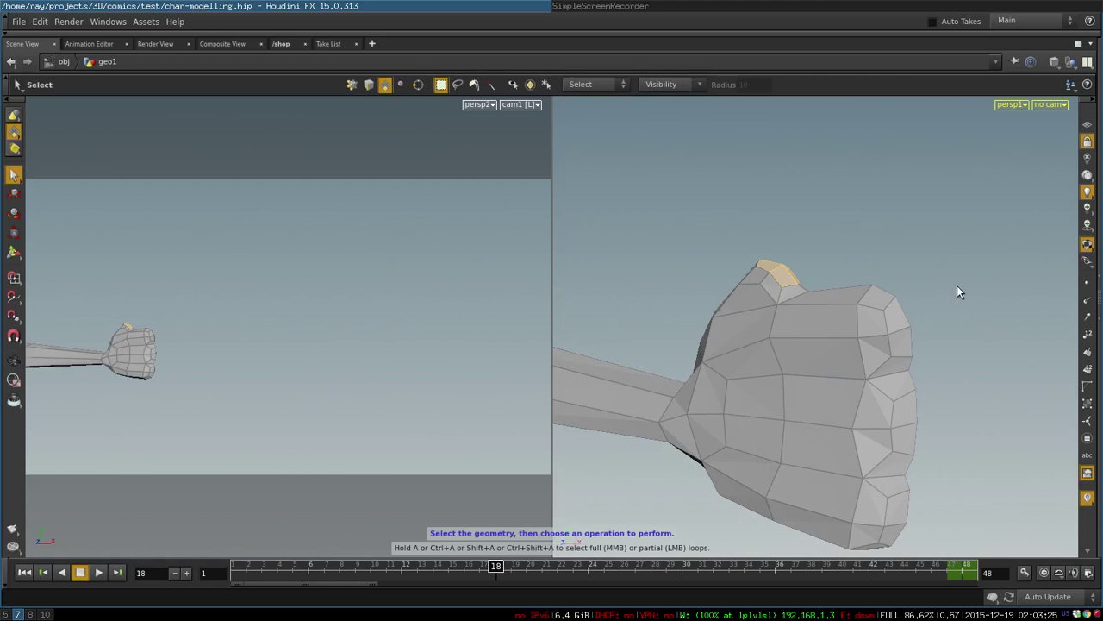
alt+drag(957, 285, 889, 368)
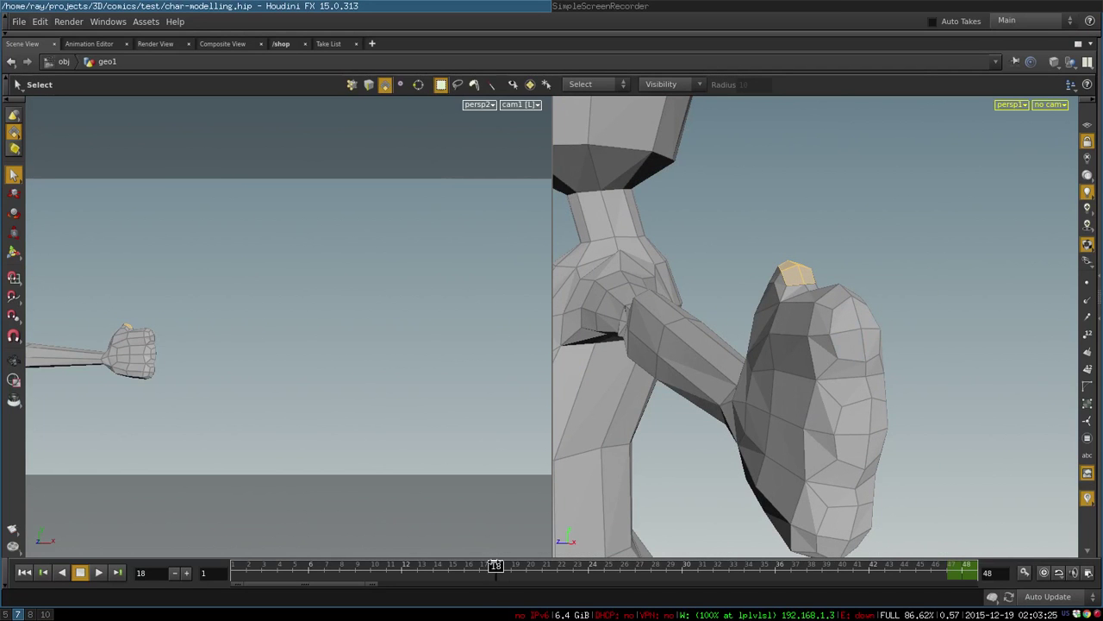
drag(496, 565, 480, 566)
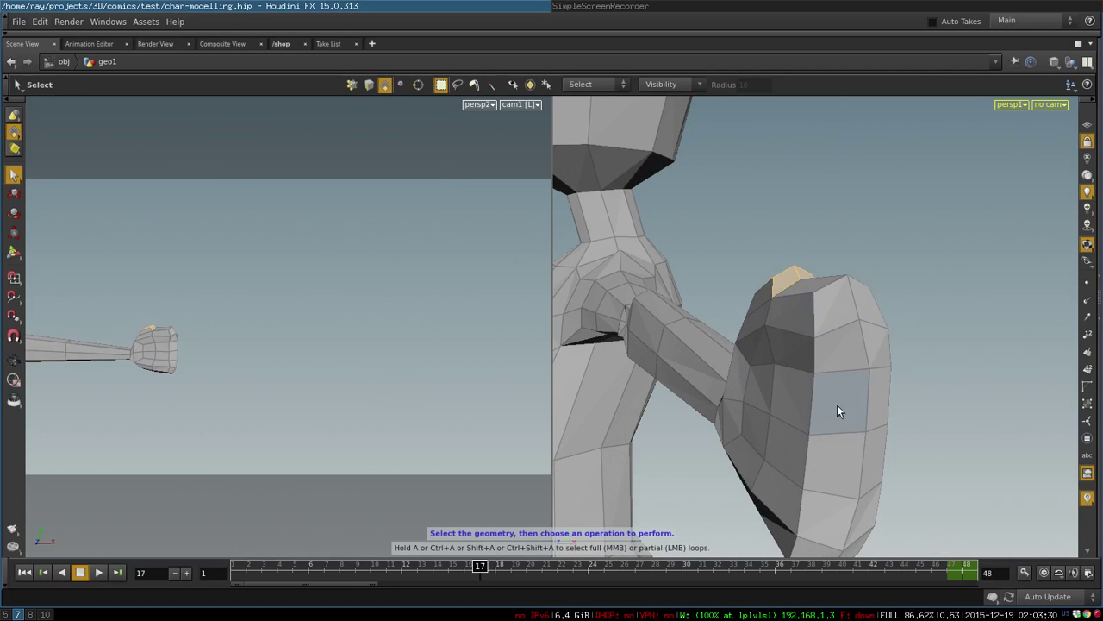
Step: Advance the timeline through frame 18 to frame 19 and examine how the thumb and three fingers are drawn out of the palm
drag(484, 566, 497, 566)
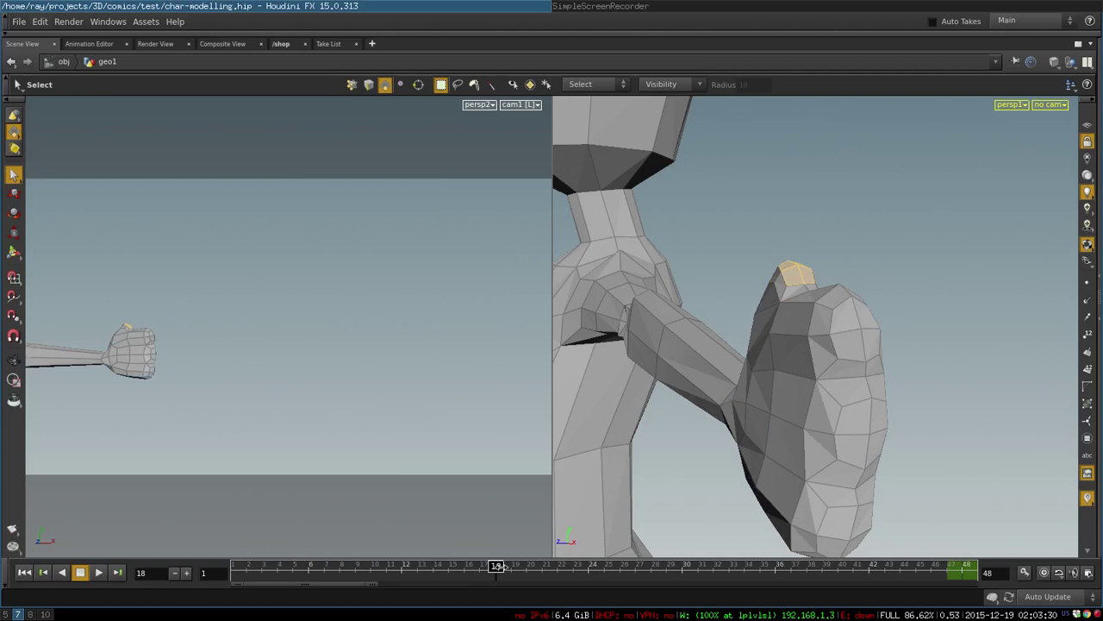
alt+right_drag(820, 388, 767, 406)
alt+middle_drag(865, 394, 819, 335)
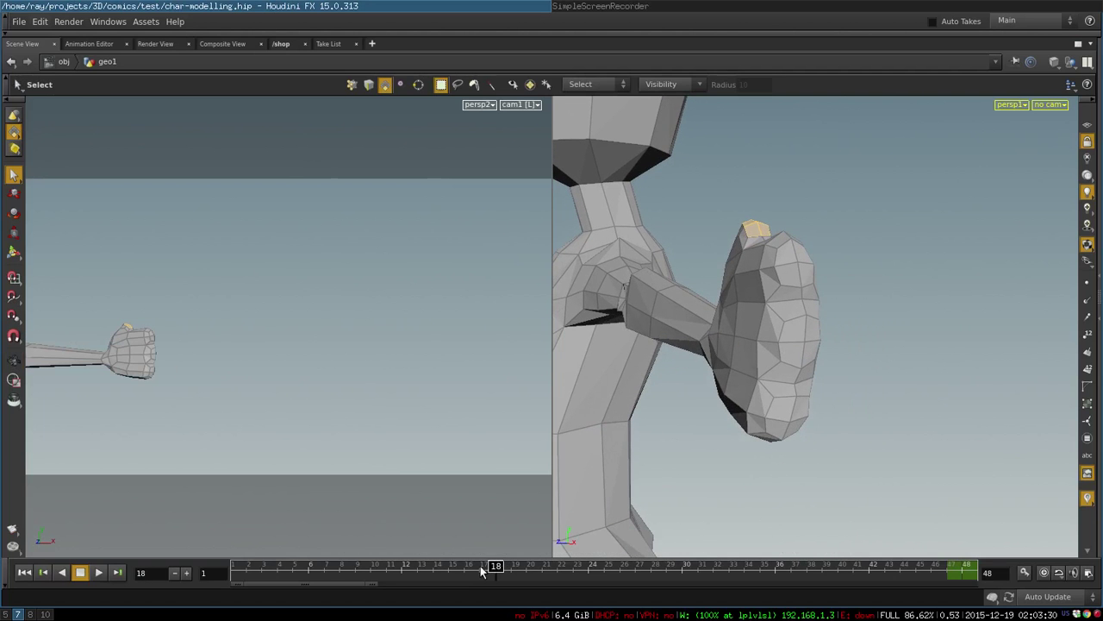
drag(495, 566, 511, 567)
alt+drag(764, 403, 784, 435)
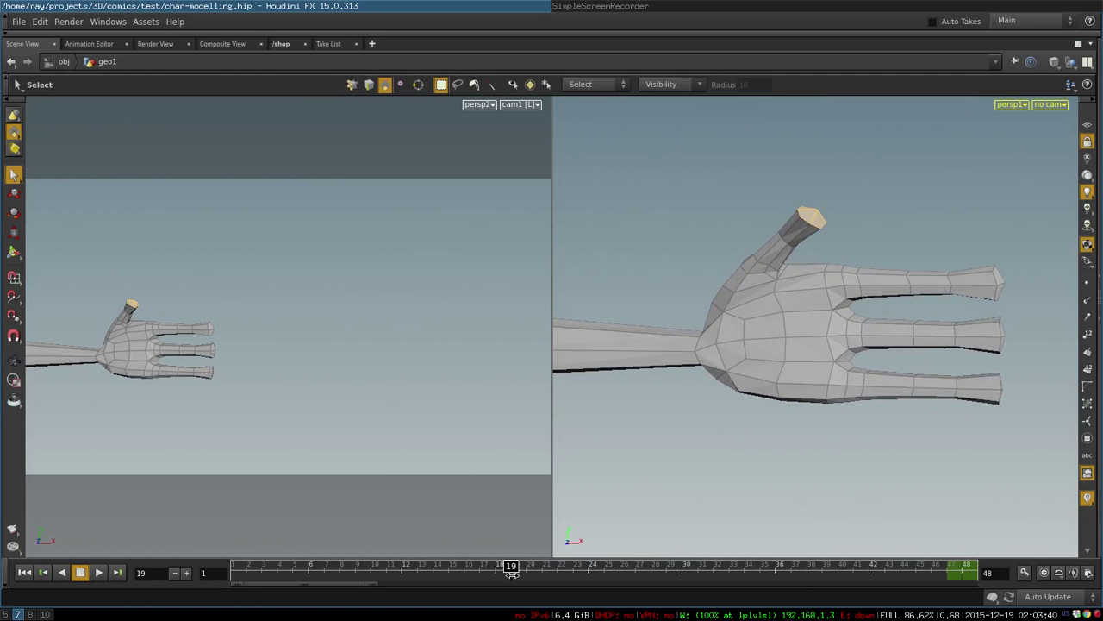
Step: Compare the finger joints on frames 20 and 19 from an angled view, ending on frame 19 with the upper body in view
drag(513, 567, 527, 567)
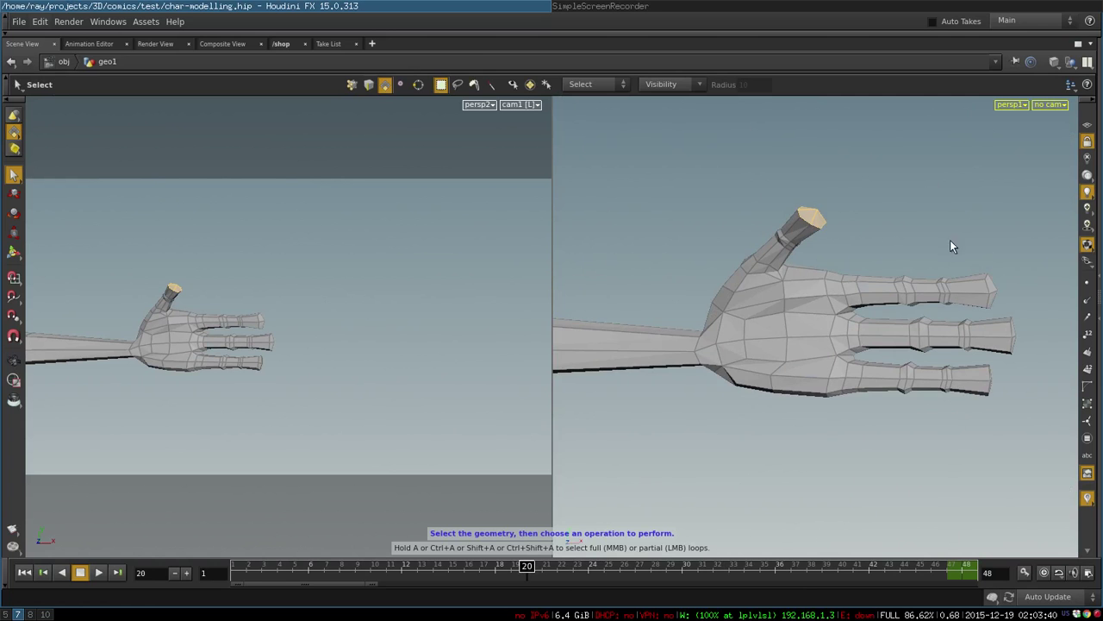
mouse_move(951, 247)
mouse_down()
mouse_move(741, 463)
mouse_move(633, 475)
mouse_move(560, 401)
mouse_move(854, 441)
mouse_move(696, 450)
mouse_up()
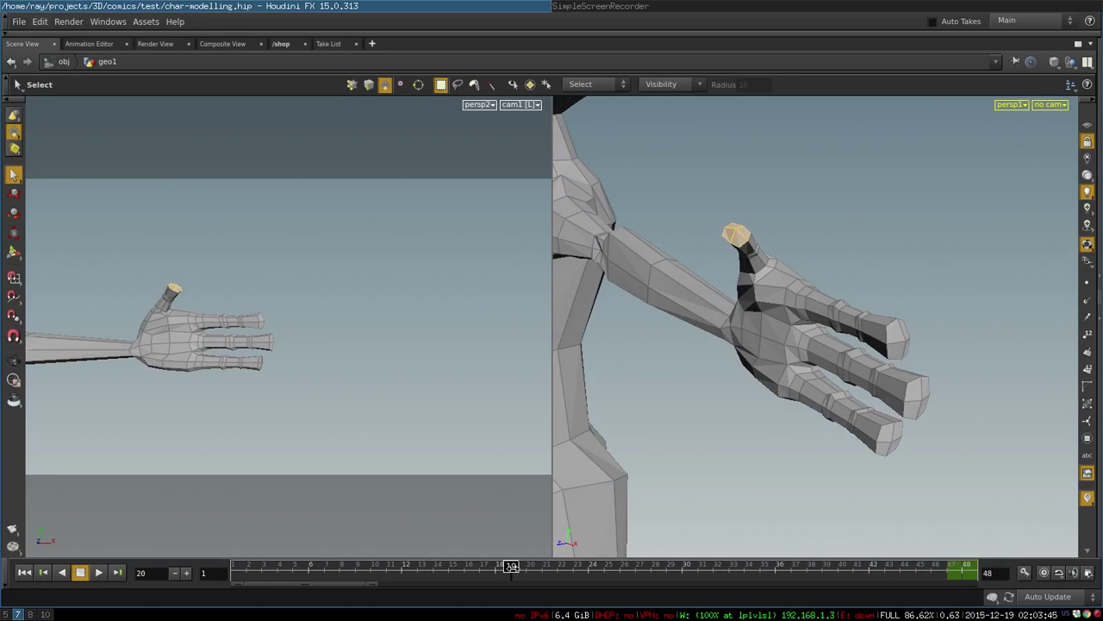
mouse_move(511, 566)
mouse_down()
mouse_move(429, 565)
mouse_move(512, 565)
mouse_up()
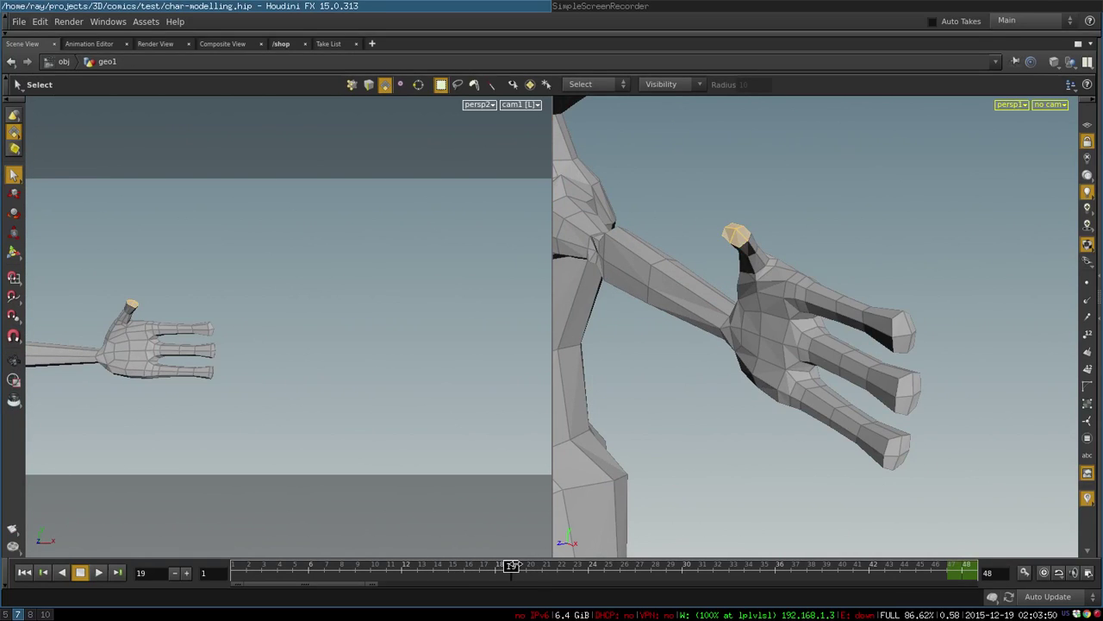
right_drag(818, 374, 586, 397)
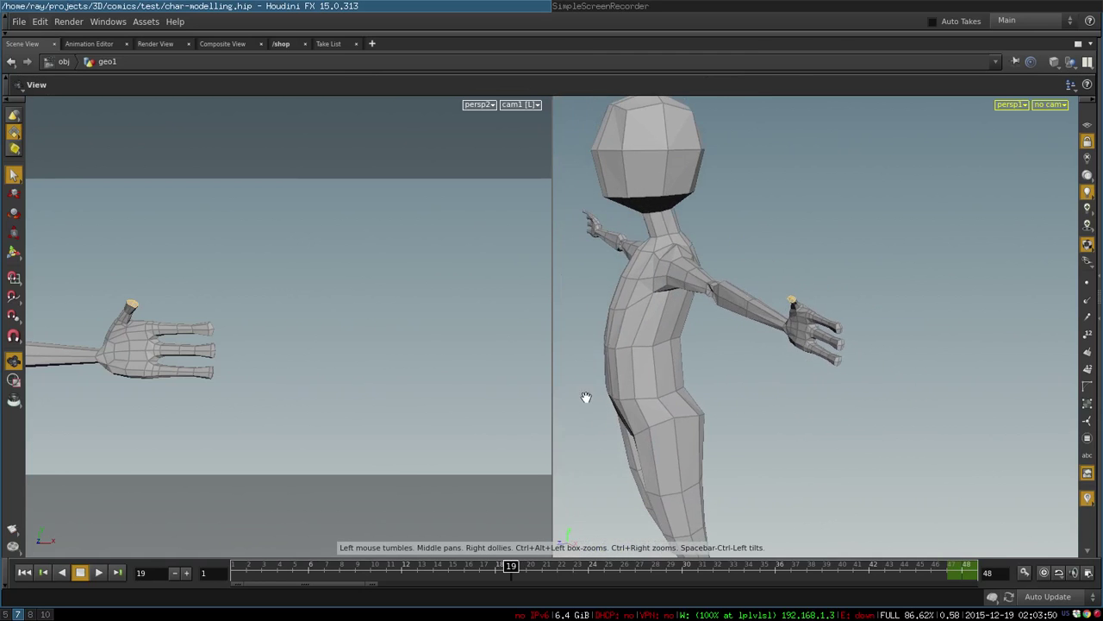
middle_drag(636, 301, 804, 515)
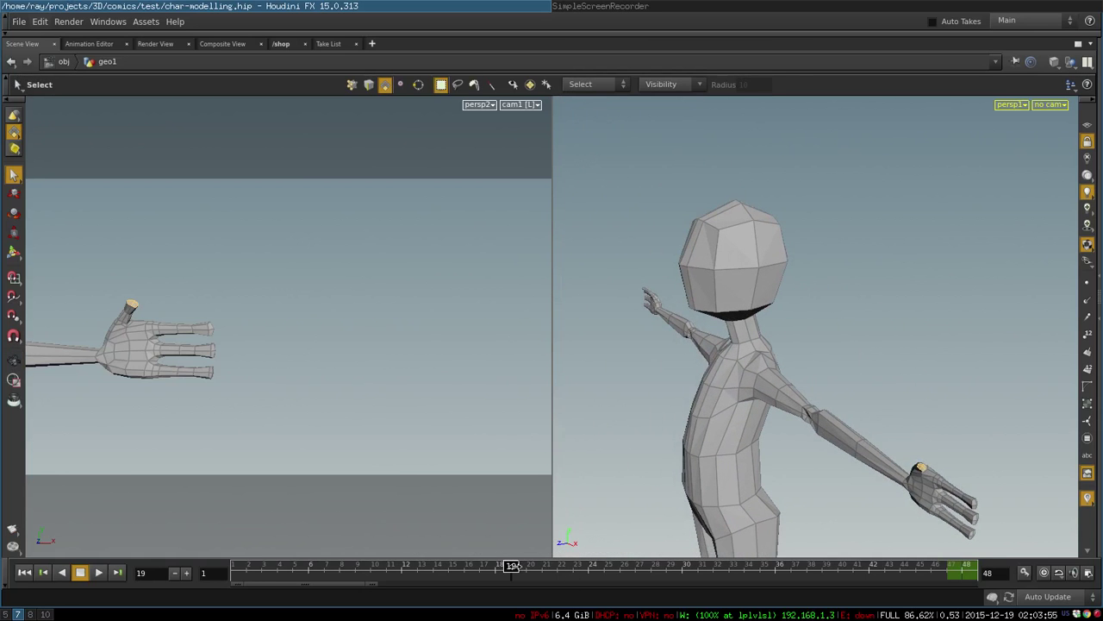
Step: Advance the timeline through frame 20 to frame 21, examining the hand up close and the whole figure
drag(512, 565, 527, 566)
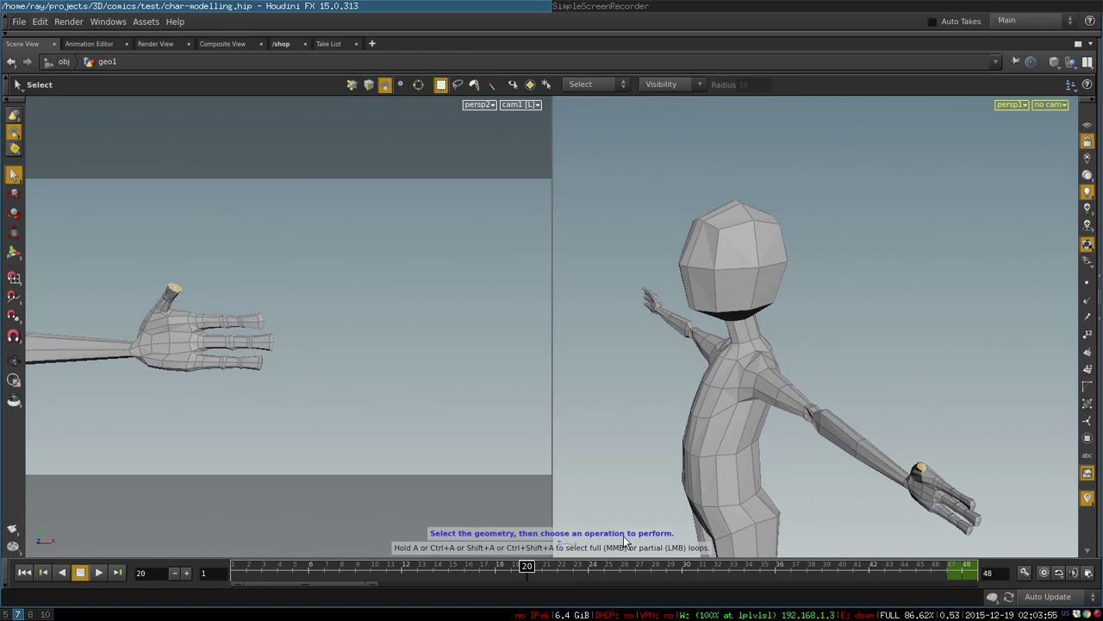
middle_drag(981, 446, 754, 342)
right_drag(754, 342, 707, 457)
drag(708, 456, 839, 464)
mouse_move(539, 565)
mouse_down()
mouse_move(525, 567)
mouse_move(543, 566)
mouse_up()
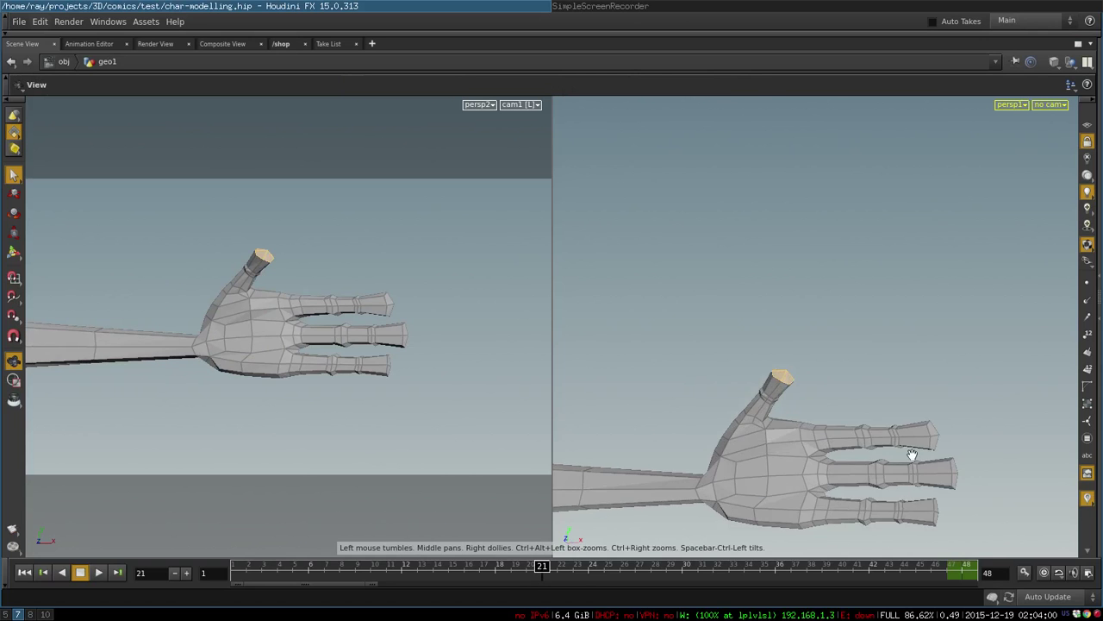
right_drag(911, 454, 596, 471)
drag(596, 471, 700, 498)
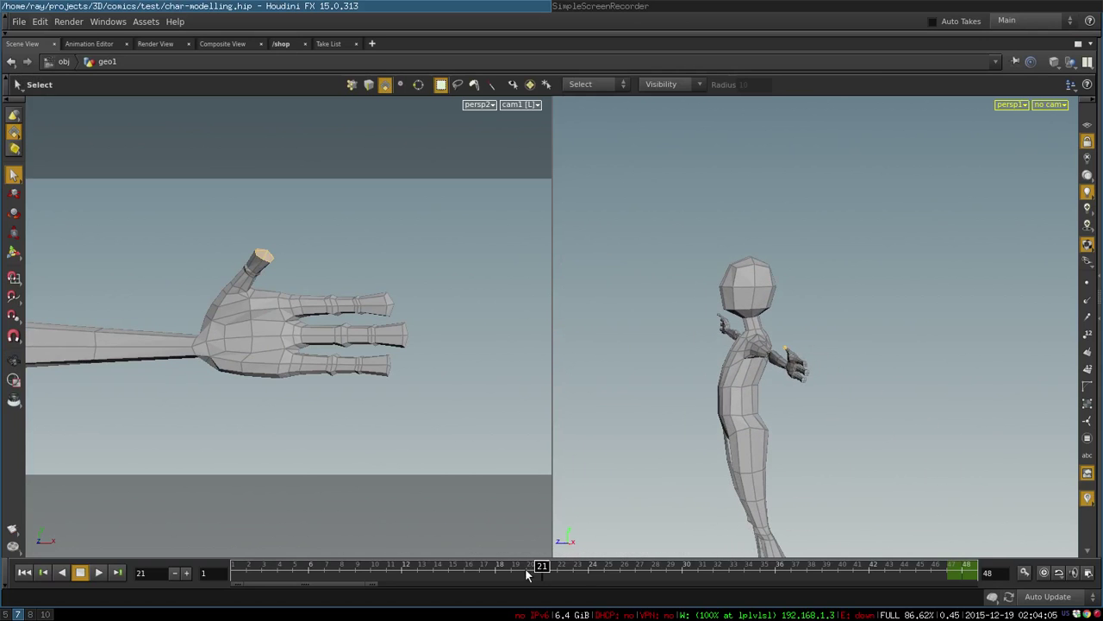
Step: Advance the timeline to frame 22 and select the head's faces except those on its underside
mouse_move(559, 567)
mouse_down()
mouse_move(573, 566)
mouse_move(558, 568)
mouse_up()
drag(905, 400, 902, 140)
middle_drag(902, 139, 929, 340)
right_drag(785, 340, 978, 307)
middle_drag(833, 290, 901, 463)
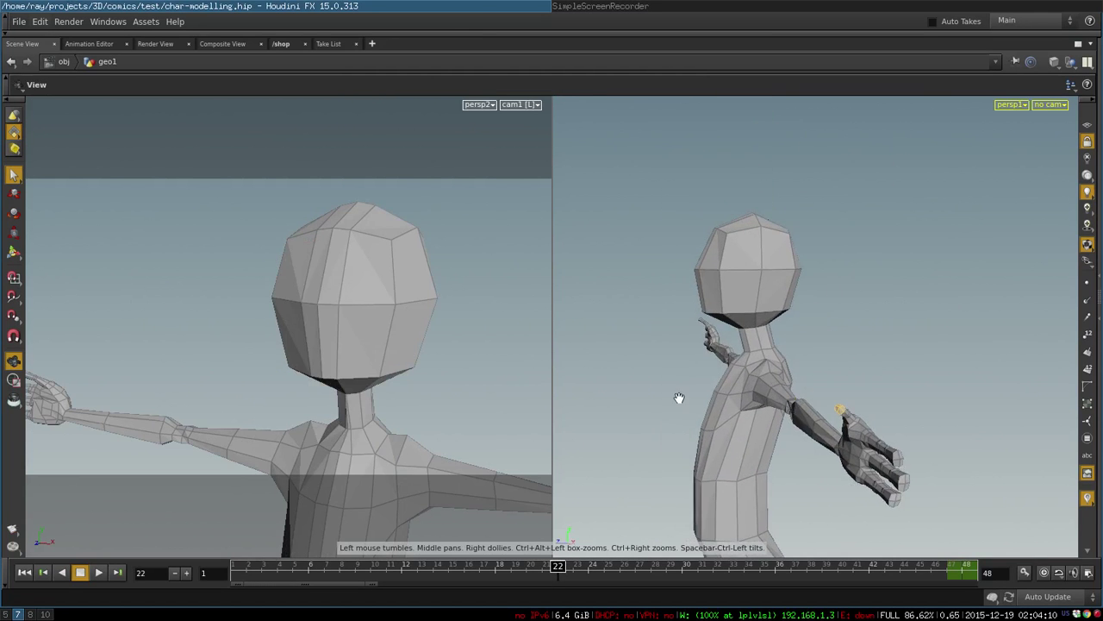
right_drag(678, 397, 906, 380)
drag(749, 337, 785, 273)
drag(803, 156, 791, 414)
key(space+g)
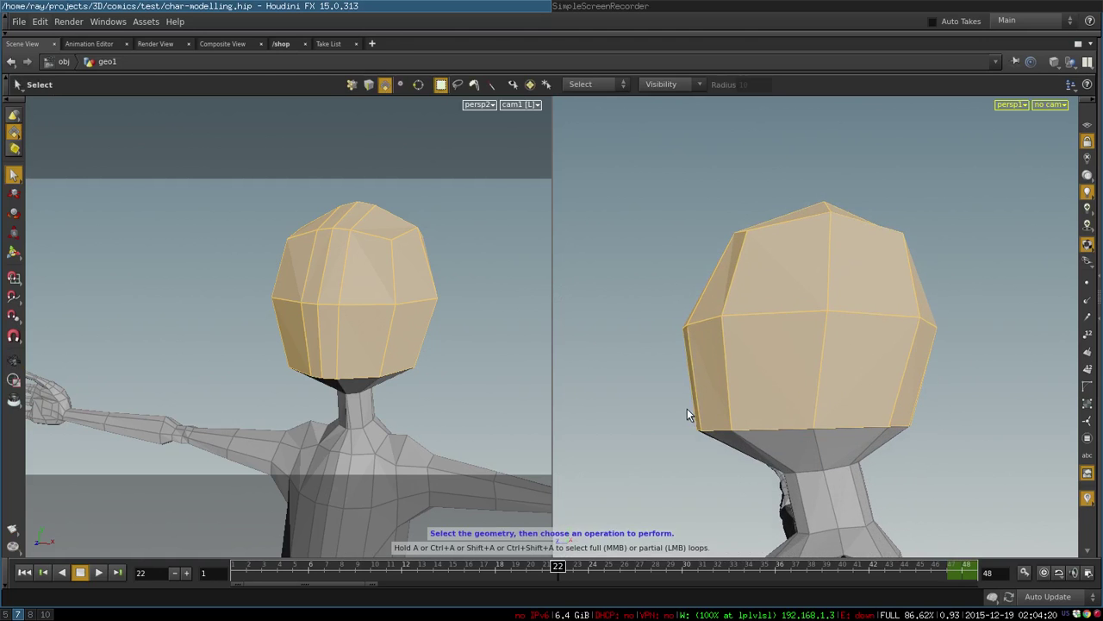
Step: Examine the head and body on frame 22 from the front and from below, and clear the head selection
drag(687, 409, 900, 435)
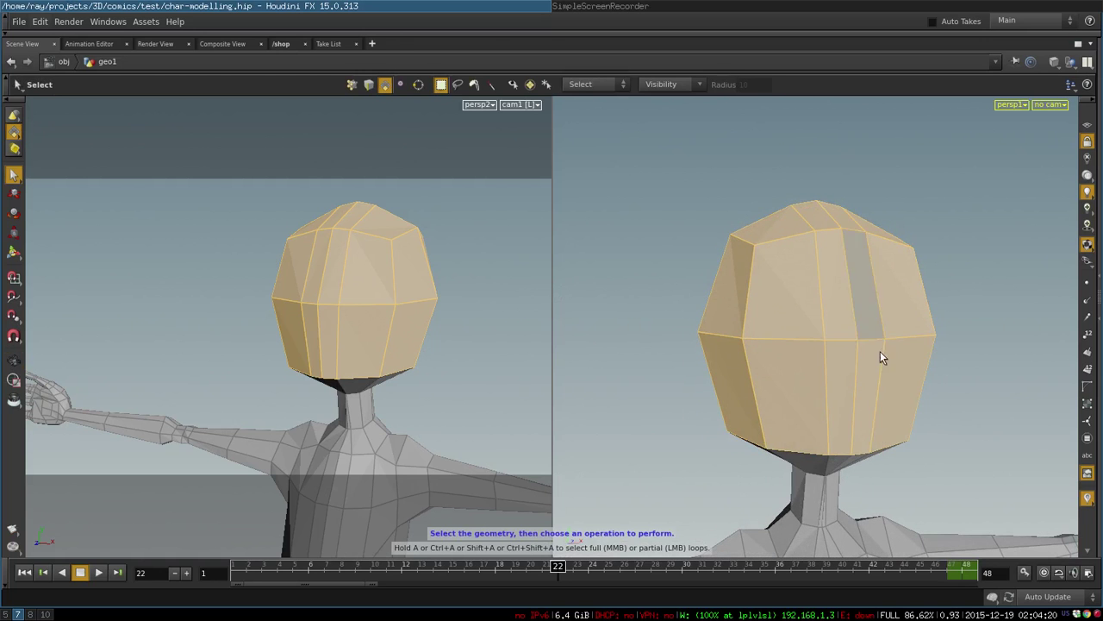
right_drag(874, 368, 556, 375)
middle_drag(789, 375, 722, 180)
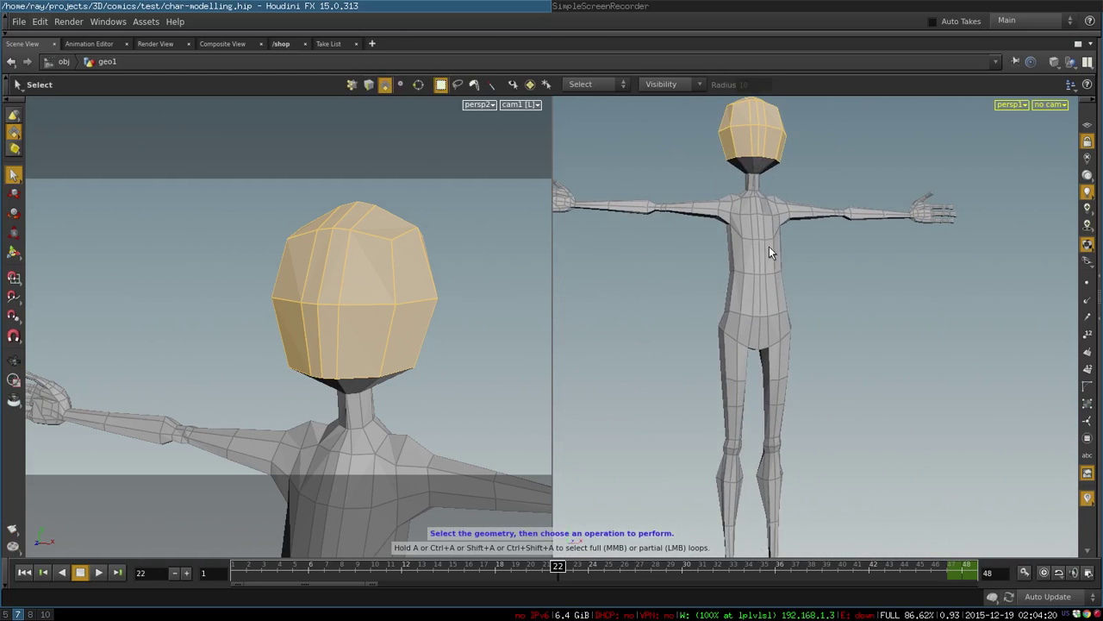
drag(748, 364, 855, 316)
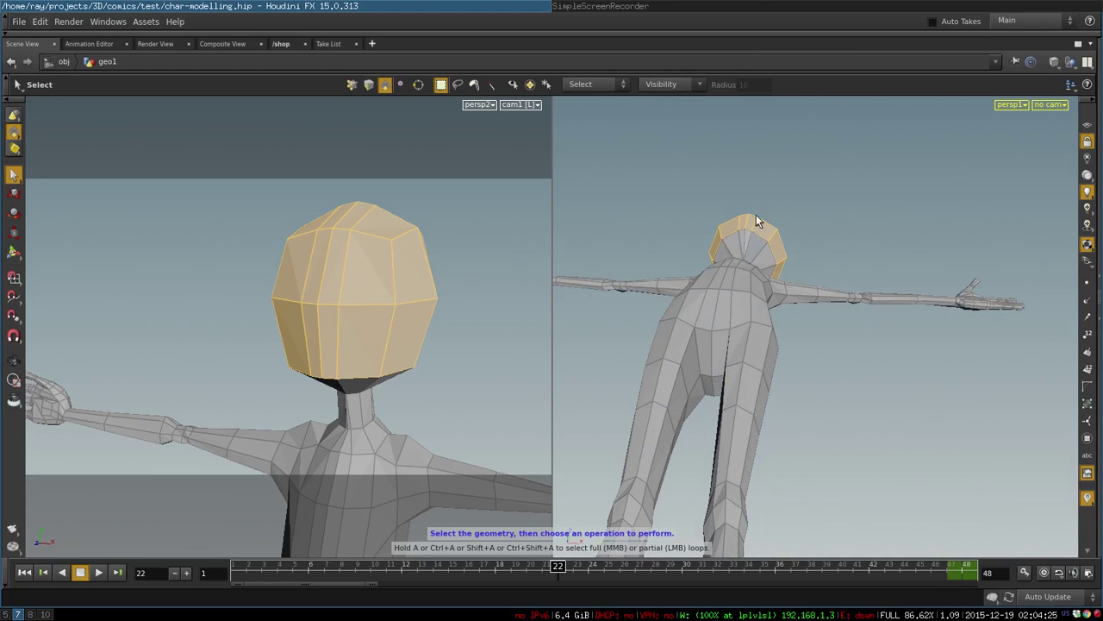
drag(754, 267, 733, 331)
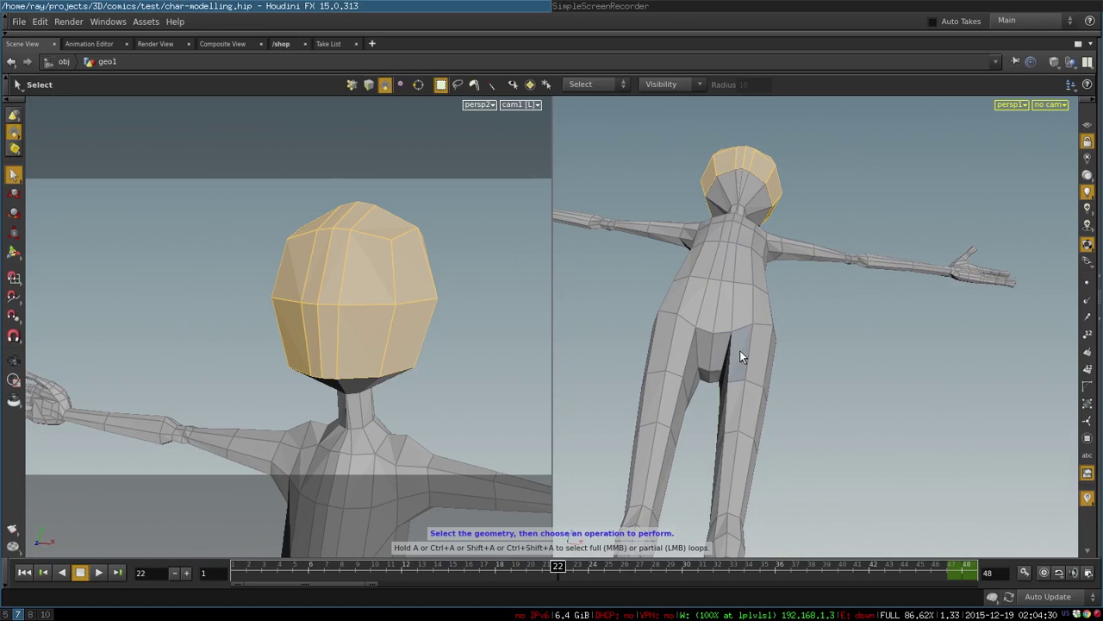
drag(753, 240, 682, 379)
middle_drag(794, 196, 797, 547)
right_drag(763, 226, 799, 235)
drag(799, 236, 886, 211)
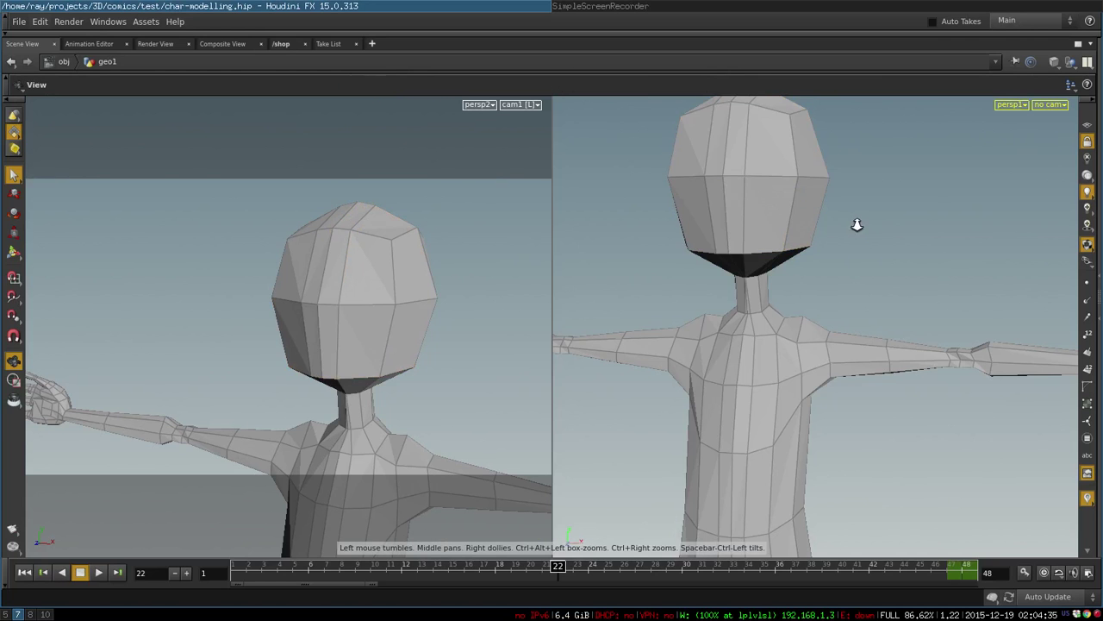
Step: Compare the head shape on frames 22, 23 and 24 from the front and in profile, ending on frame 24
right_drag(857, 225, 873, 280)
middle_drag(872, 280, 869, 427)
right_drag(843, 304, 851, 392)
drag(870, 348, 879, 349)
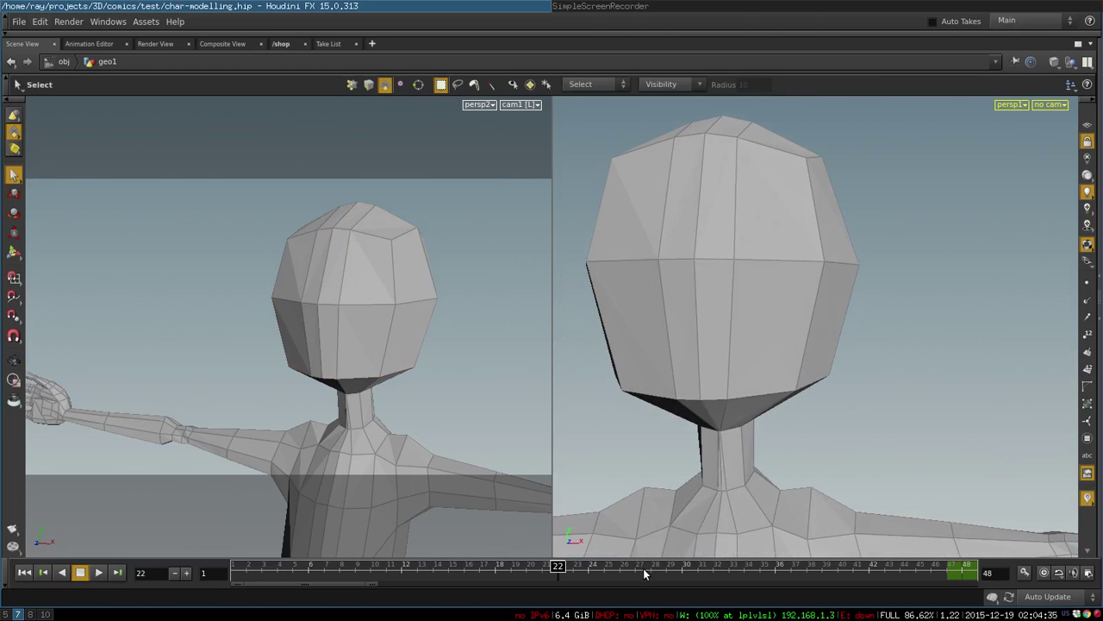
click(572, 566)
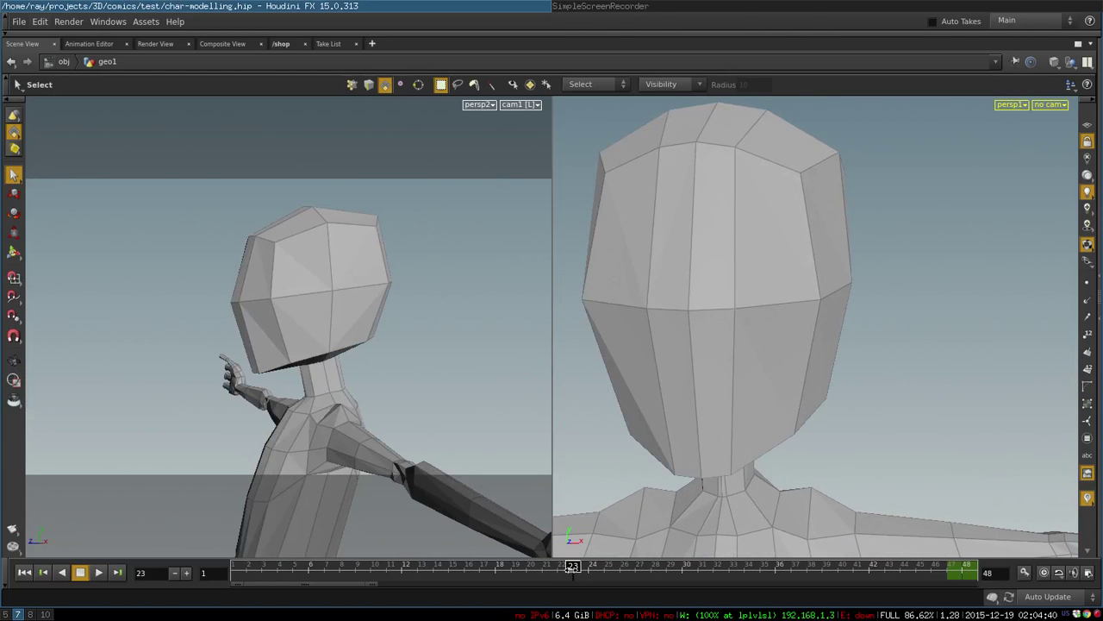
drag(880, 468, 746, 443)
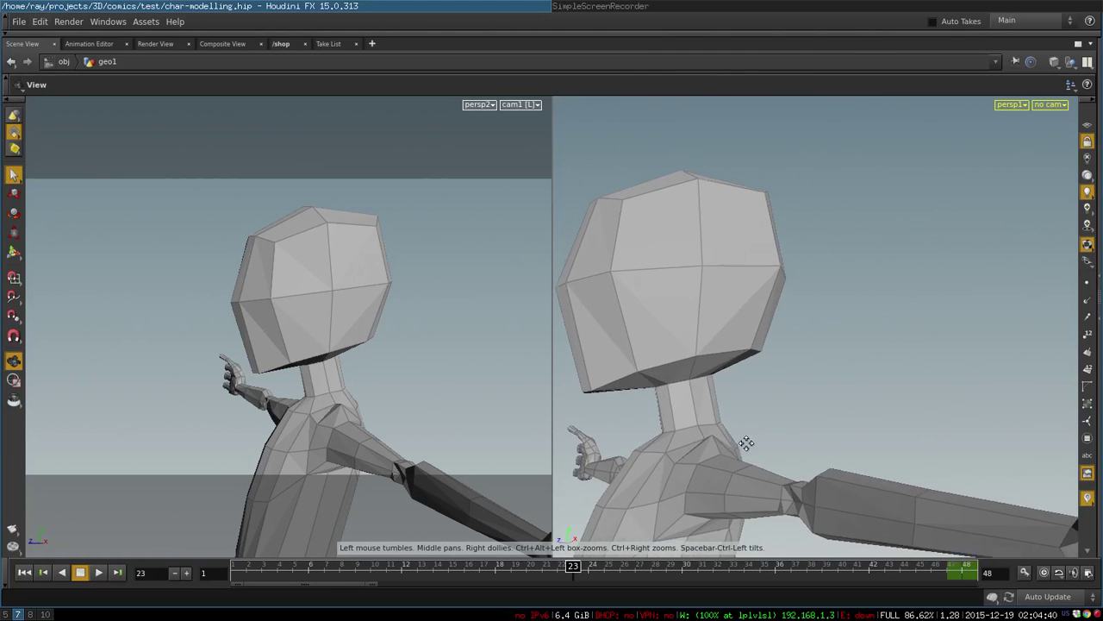
middle_drag(747, 443, 853, 422)
click(588, 567)
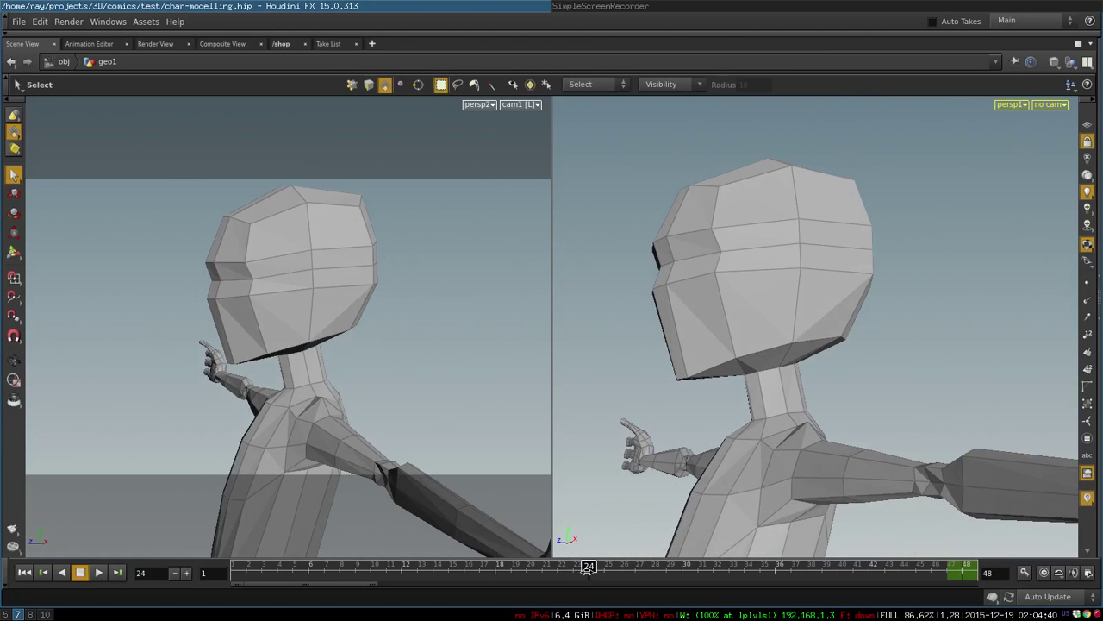
drag(575, 569, 588, 578)
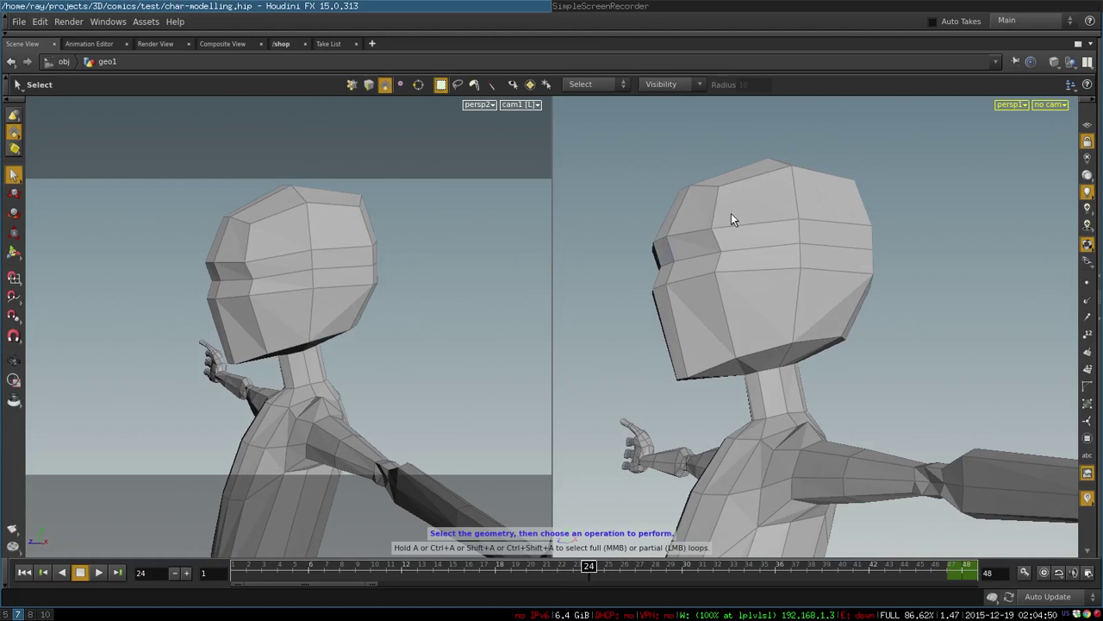
Step: Select the four faces of the eye area on one side of the face, in the two horizontal bands across the head
alt+drag(785, 358, 795, 374)
click(705, 239)
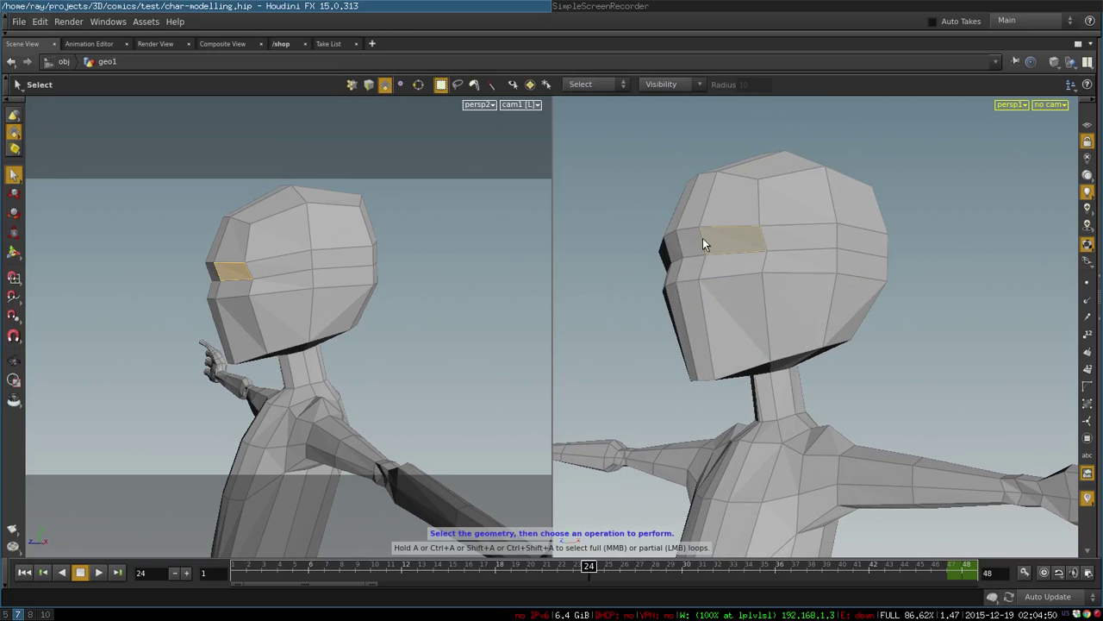
shift+click(692, 244)
shift+click(693, 270)
shift+click(710, 266)
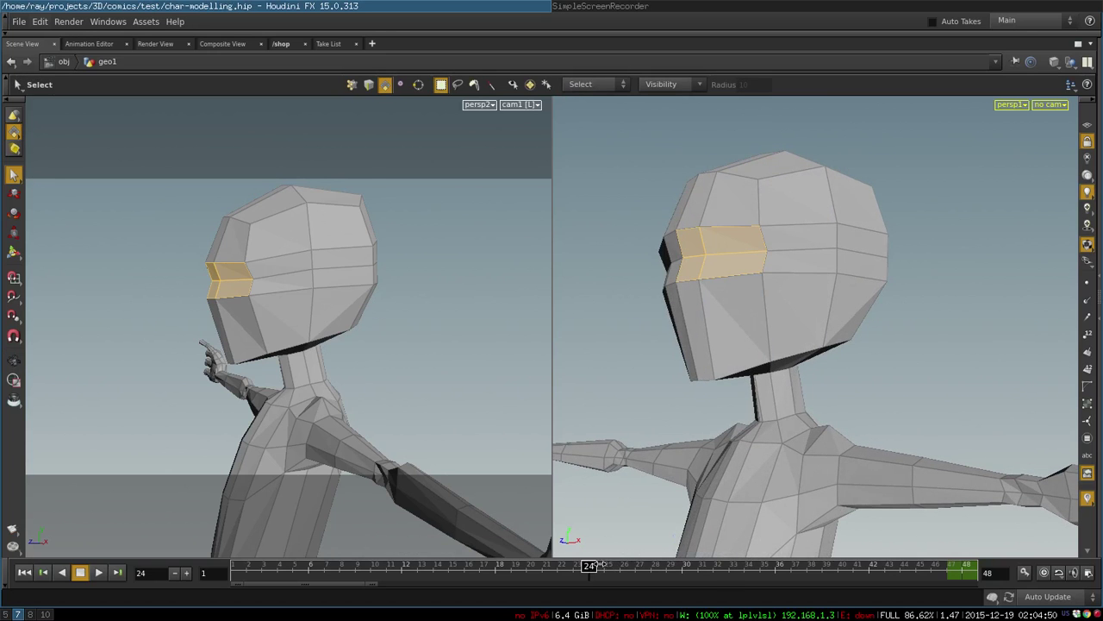
Step: Compare the selected eye-area faces on frames 25 and 26 up close, ending on frame 26
mouse_move(592, 574)
mouse_down()
mouse_move(619, 568)
mouse_move(606, 566)
mouse_up()
click(619, 566)
key(space)
right_drag(700, 365, 791, 349)
drag(792, 348, 834, 354)
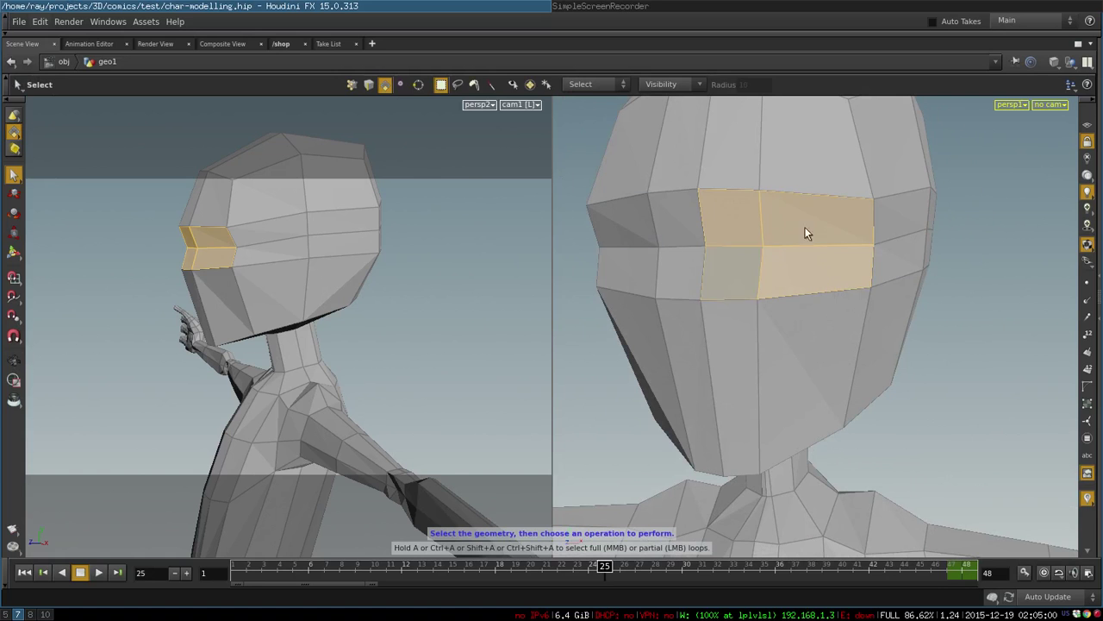
click(619, 566)
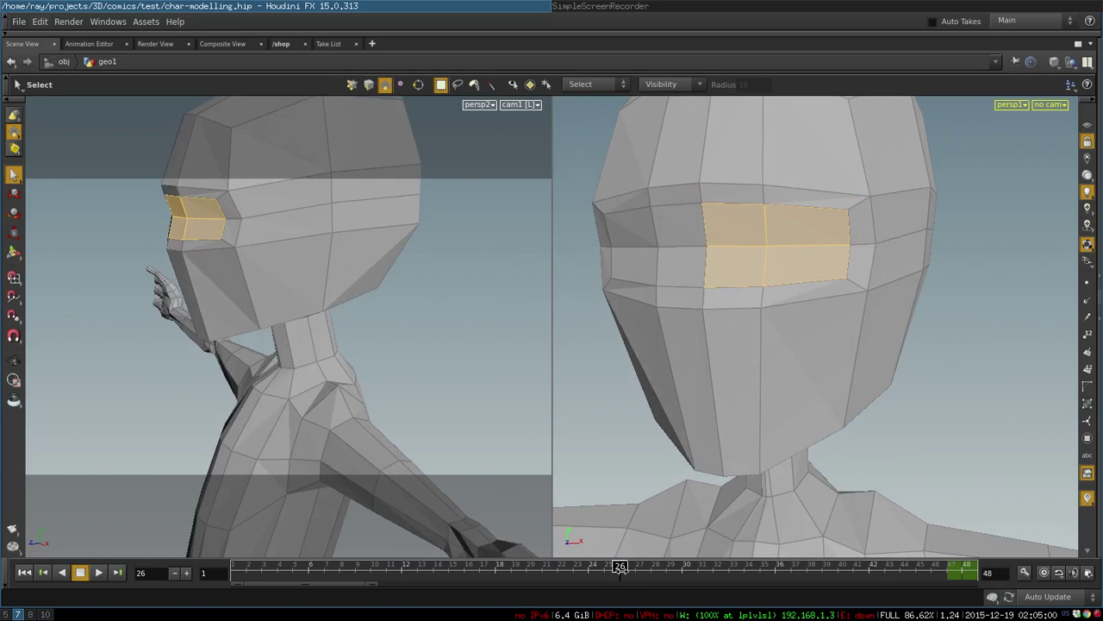
drag(750, 302, 714, 301)
middle_drag(669, 301, 724, 328)
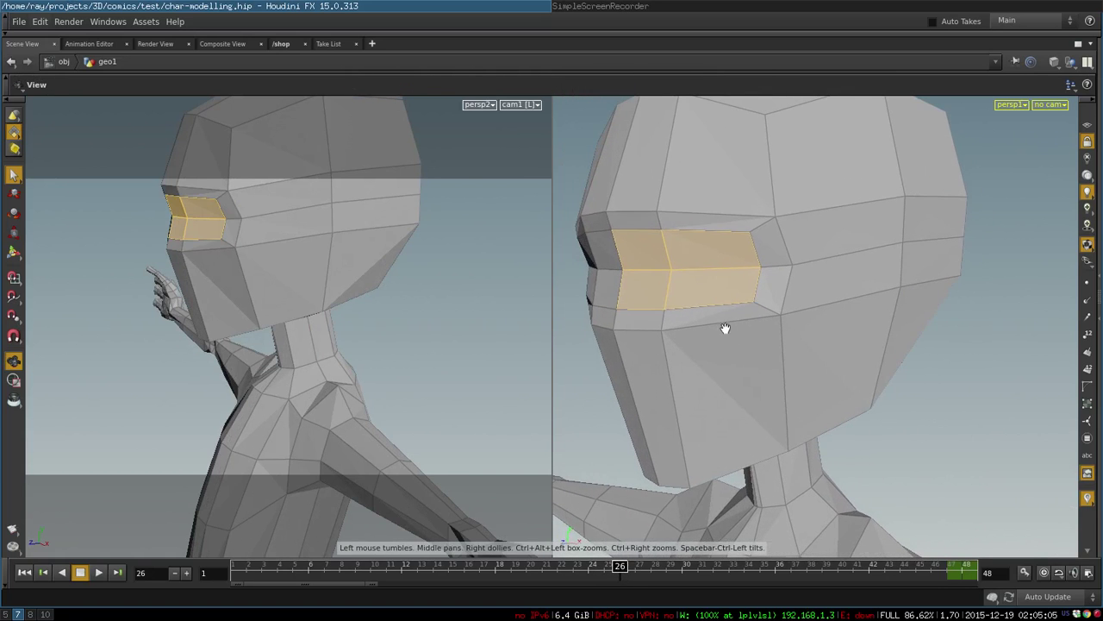
Step: Pick out the narrow brow faces above the eye area on frame 26, ending with only the outer one selected
click(650, 223)
shift+click(722, 218)
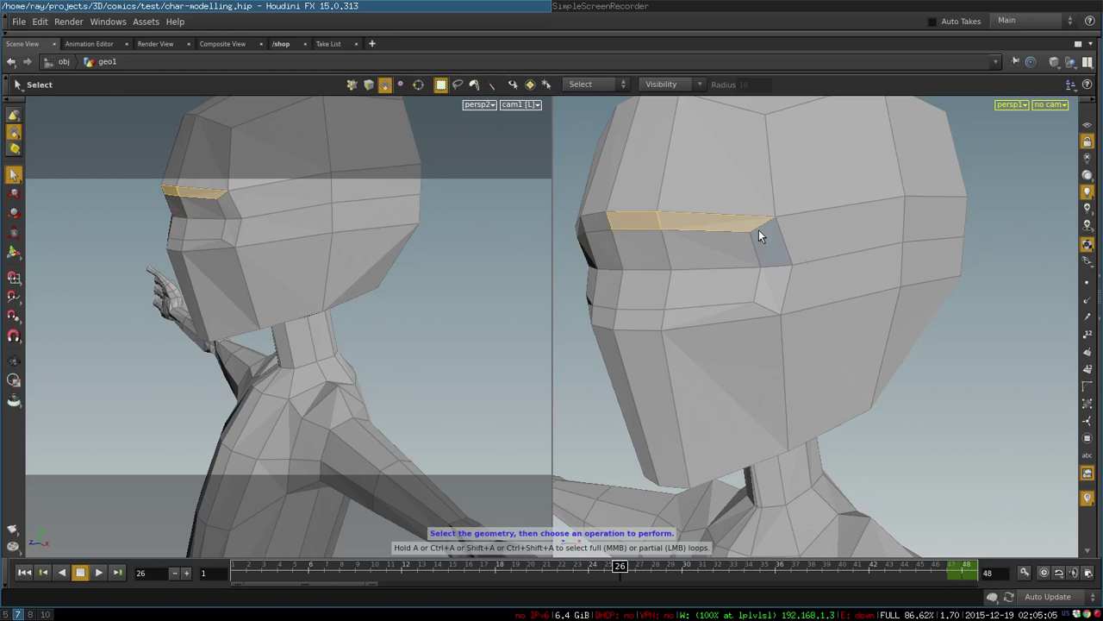
click(723, 222)
click(643, 217)
click(689, 217)
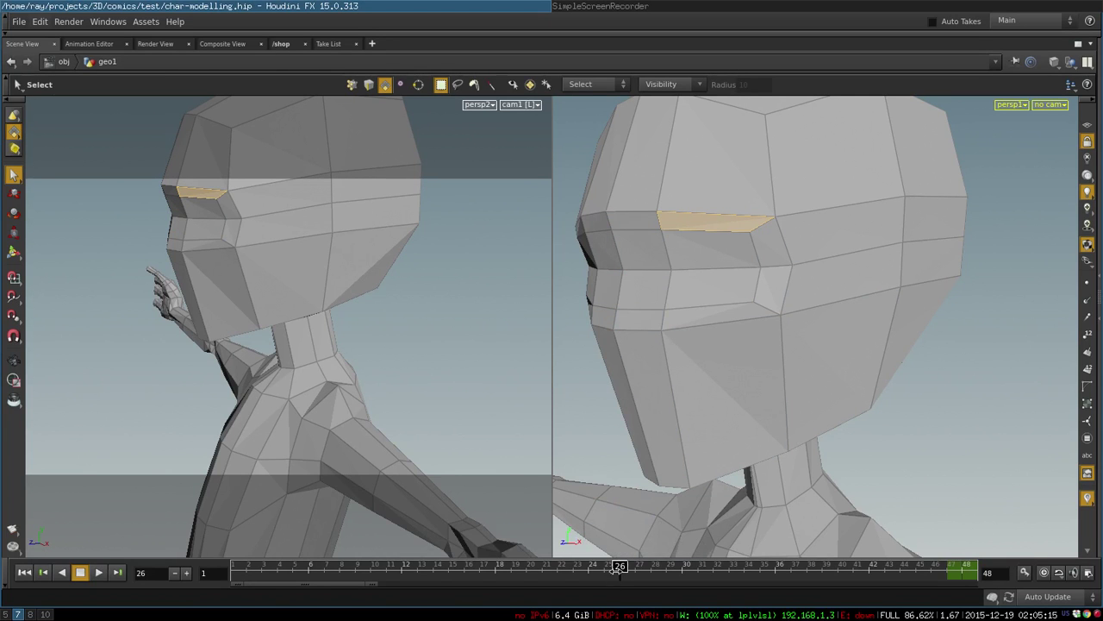
drag(635, 566, 628, 566)
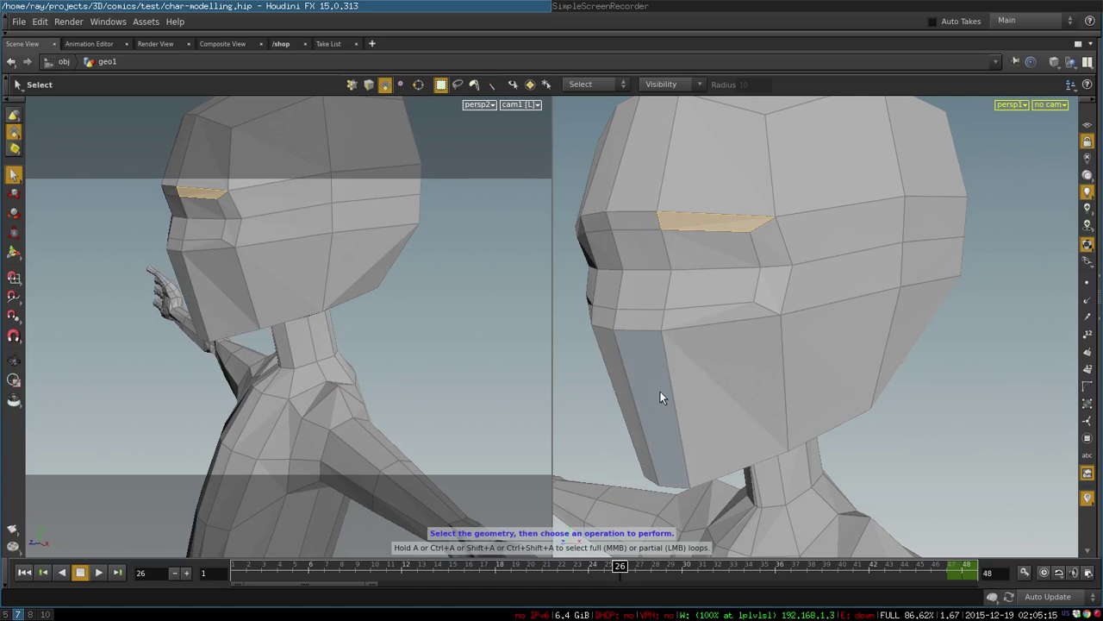
Step: Replace the selection with the two large faces below the eye area, covering the mouth and cheek
click(661, 389)
shift+click(684, 385)
alt+drag(686, 388, 736, 405)
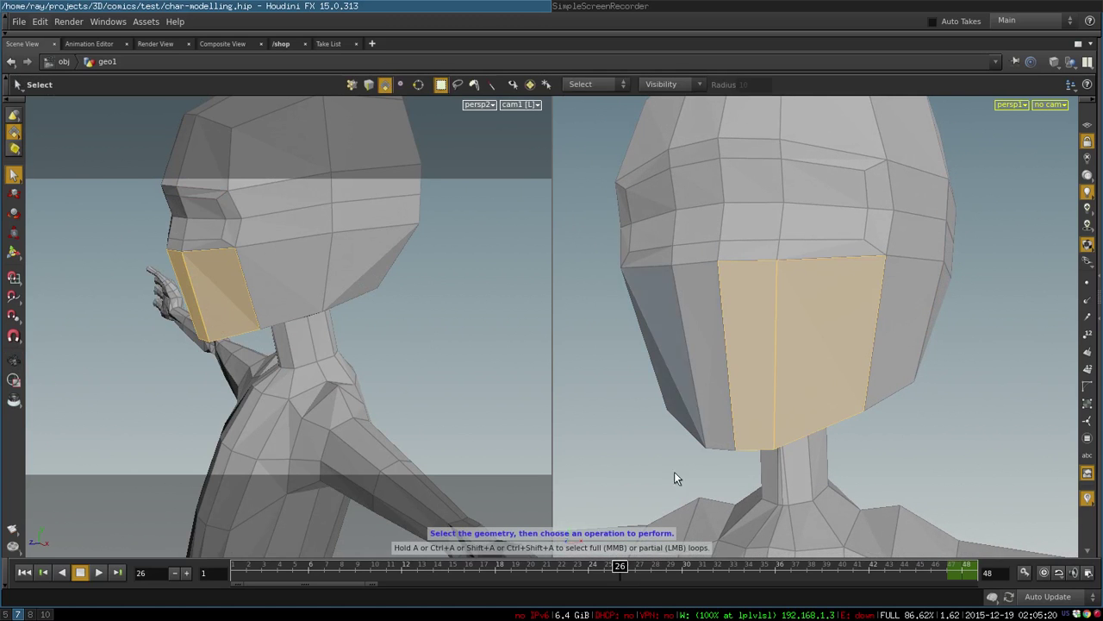
Step: Advance the timeline to frame 27 and select the small face beside the centreline directly below the eye area
drag(624, 574, 635, 575)
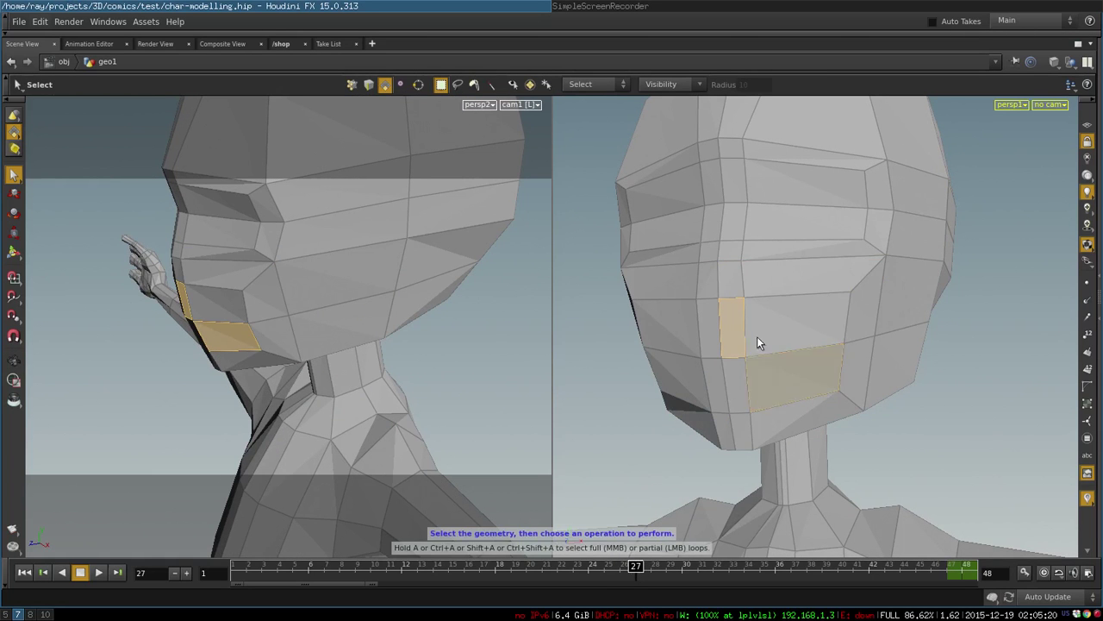
click(728, 289)
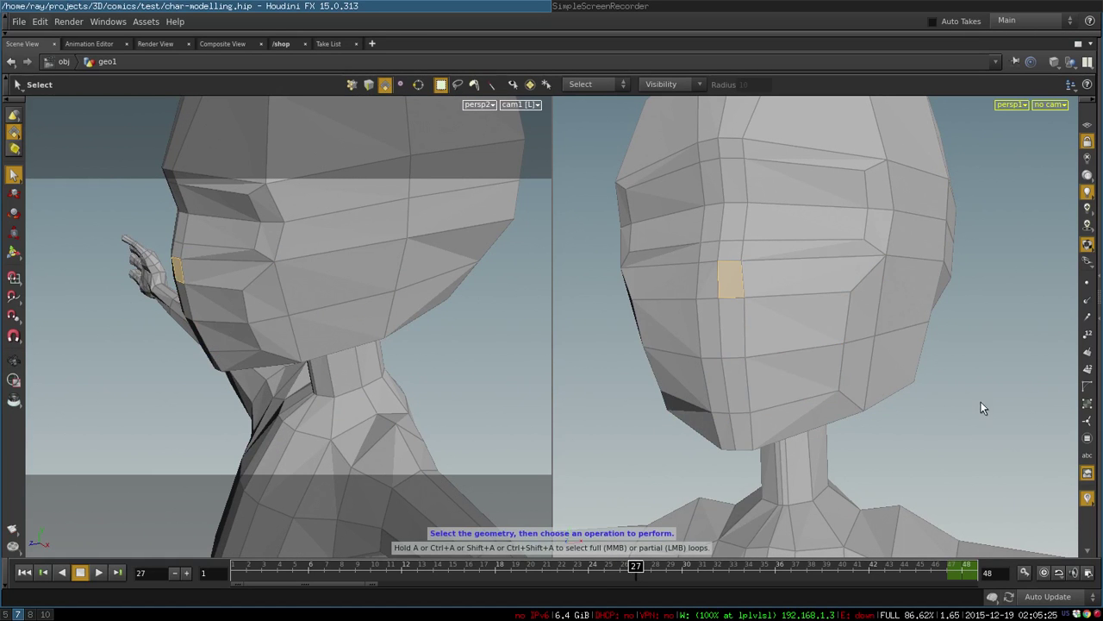
alt+drag(814, 437, 791, 439)
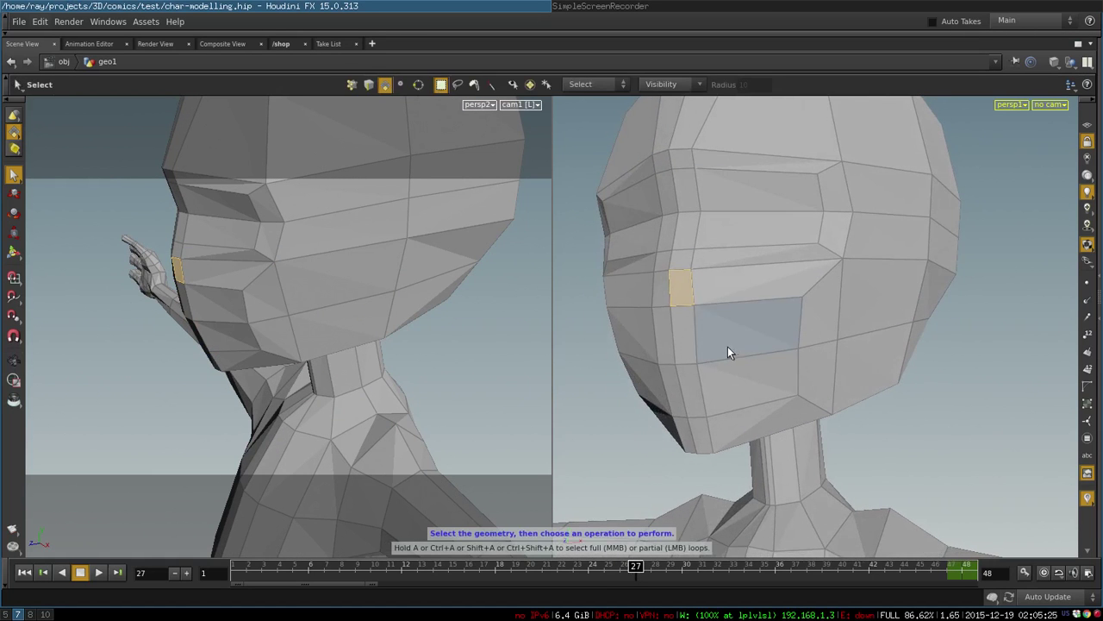
Step: Pick out the faces surrounding the eye area on frame 27 one at a time, ending with the long face below the eye
click(677, 161)
click(762, 162)
click(822, 183)
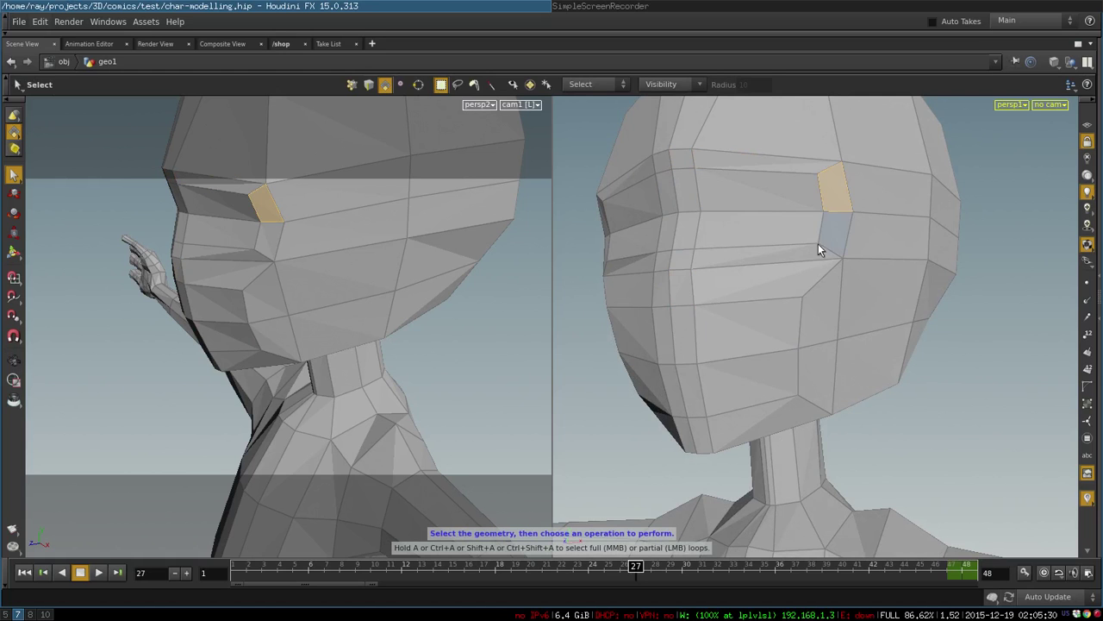
click(816, 252)
click(685, 274)
click(766, 288)
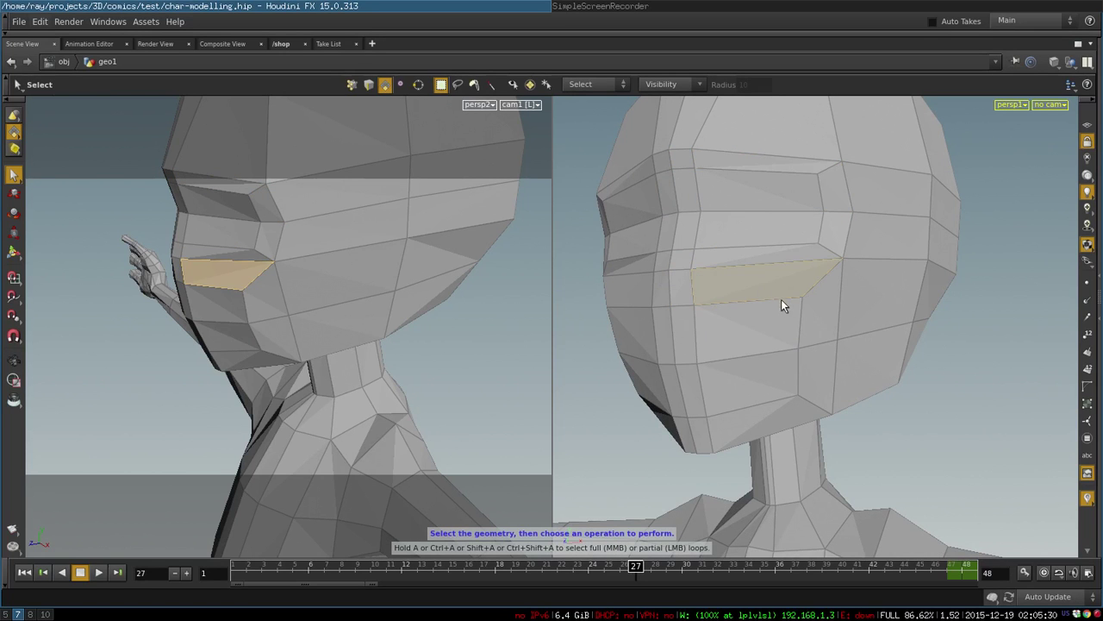
Step: Move the selection on frame 27 down over the cheek and mouth faces to the jaw face beside the chin
click(798, 313)
click(804, 377)
click(753, 424)
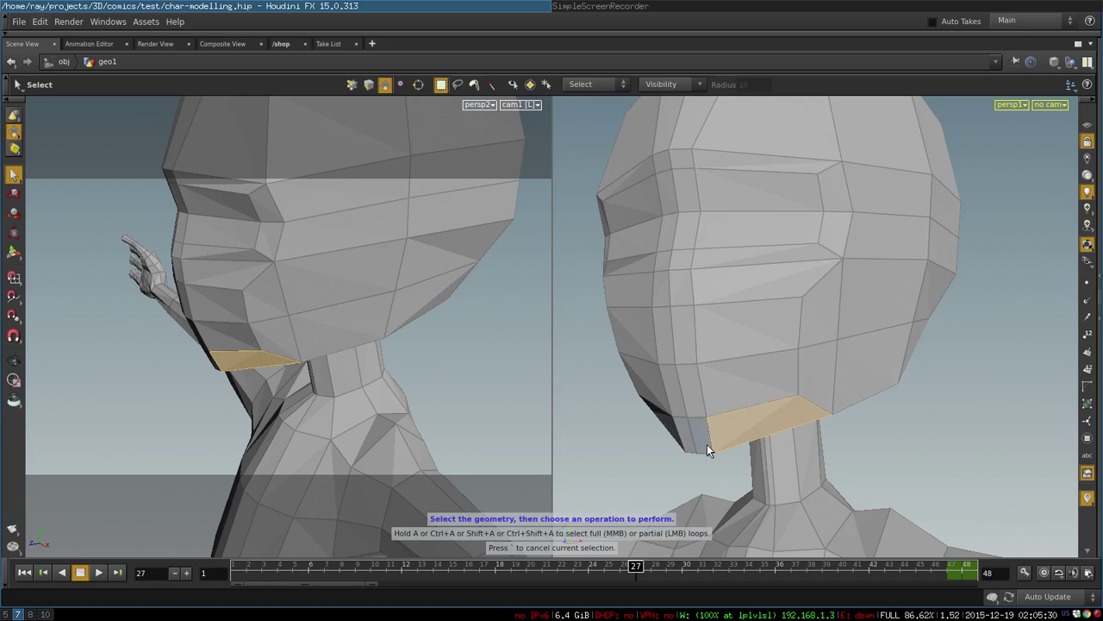
Step: Advance the timeline to frame 28 and select the strip of three small nose faces beside the centreline
mouse_move(632, 565)
mouse_down()
mouse_move(664, 558)
mouse_move(652, 556)
mouse_up()
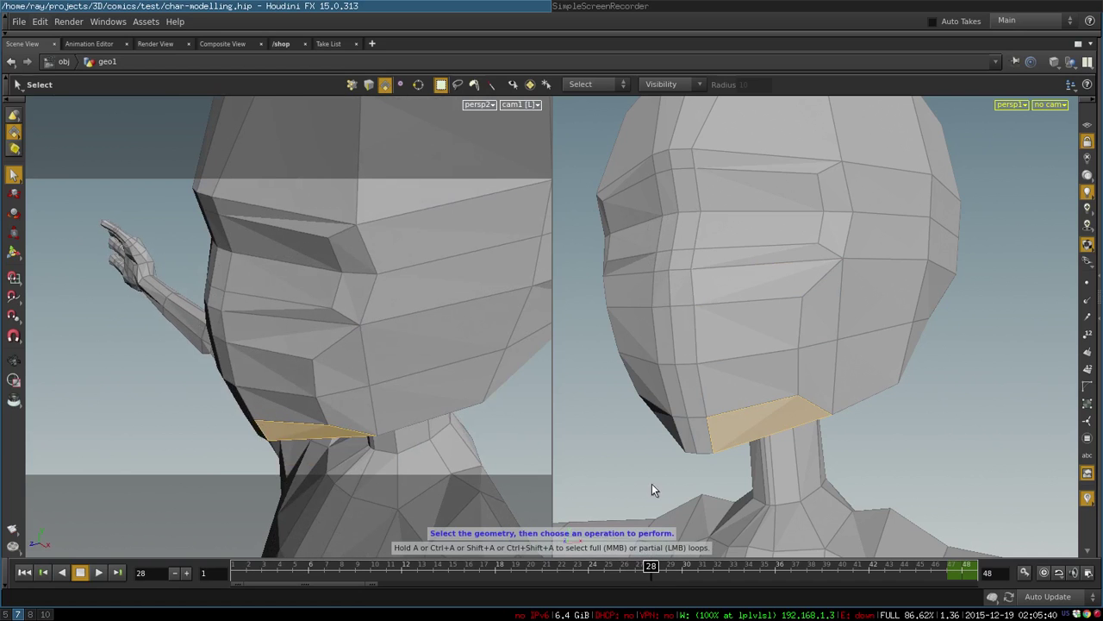
click(681, 244)
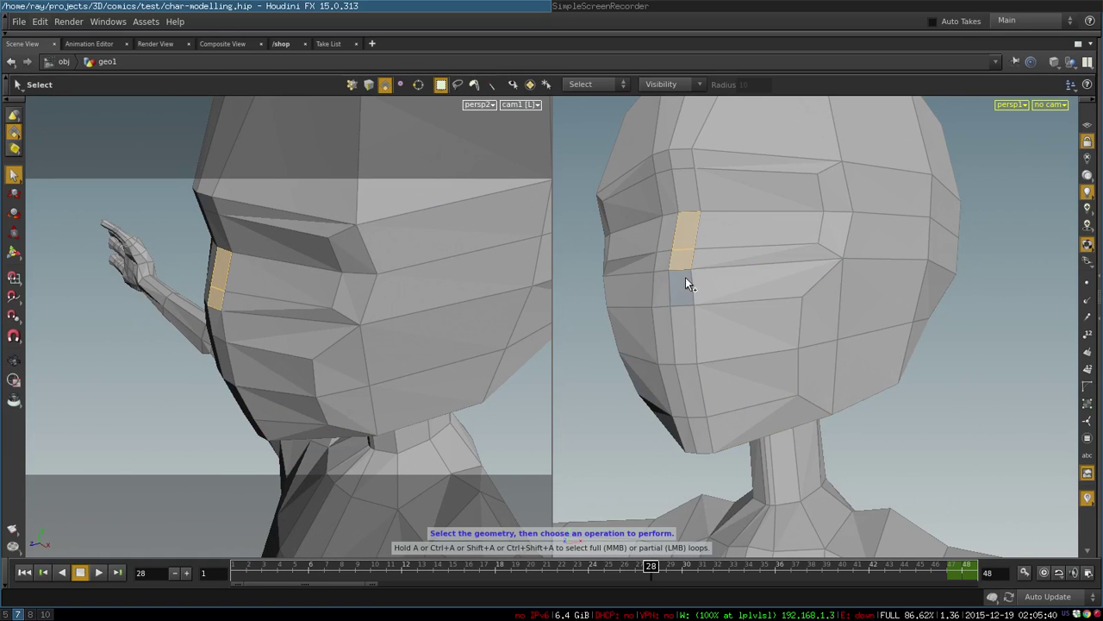
shift+click(685, 278)
alt+right_drag(677, 295, 761, 292)
alt+middle_drag(761, 292, 902, 431)
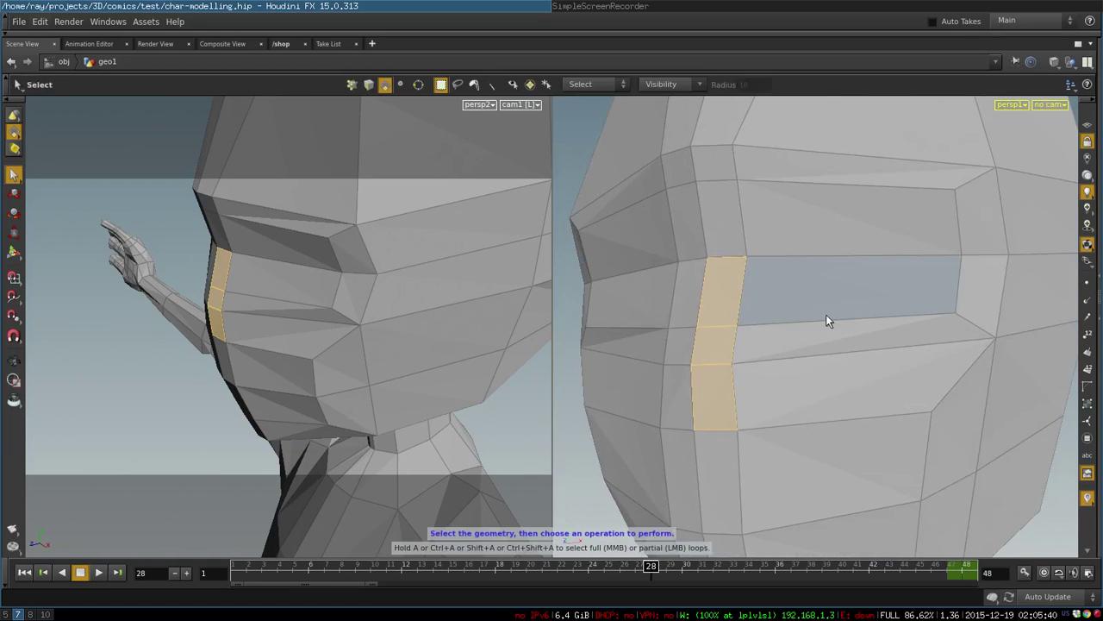
Step: Pick out the small nose faces individually on frame 28, ending with only the lowest one selected
alt+drag(822, 343, 683, 334)
click(610, 279)
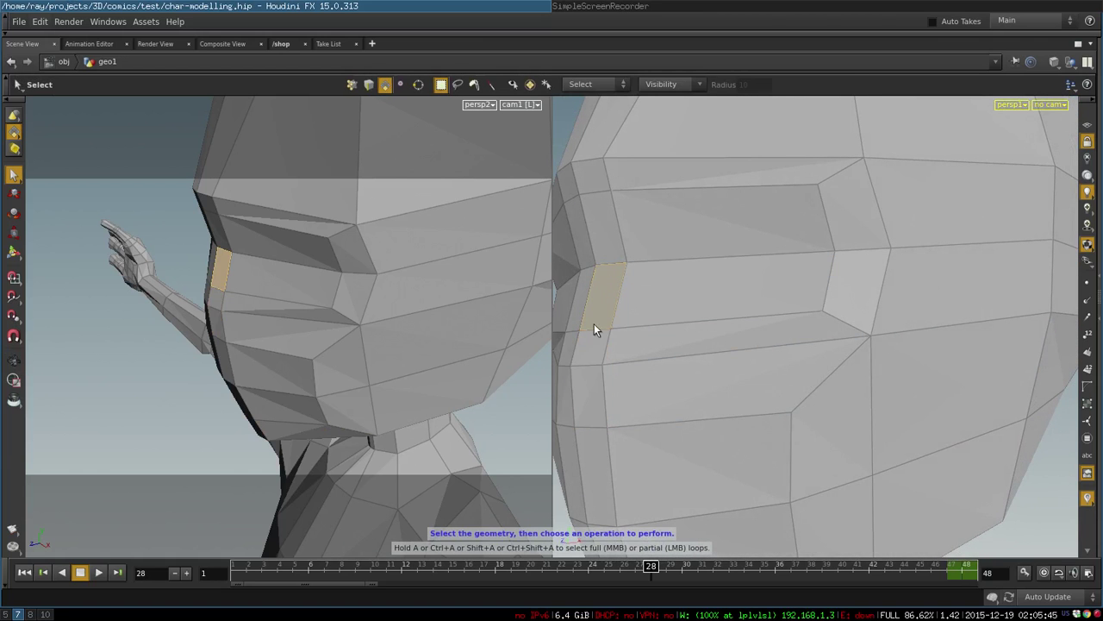
click(591, 342)
drag(600, 189, 720, 319)
click(624, 335)
click(593, 343)
click(597, 313)
click(592, 401)
alt+middle_drag(657, 398, 739, 289)
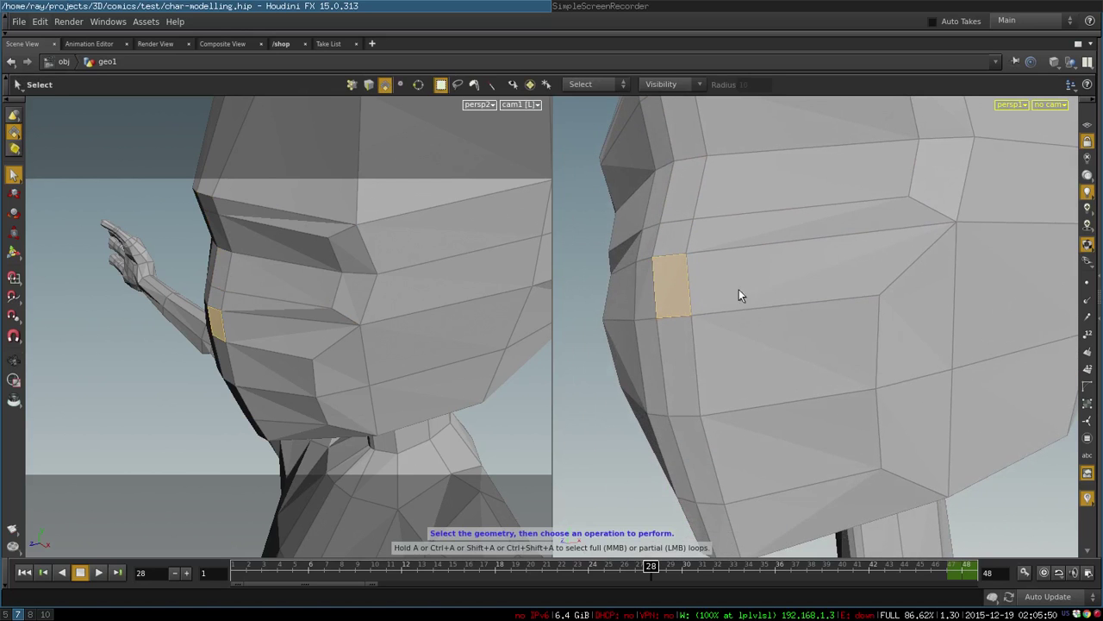
Step: Jump ahead to frame 37 to preview the shaped face and mark the cheek face beyond the mouth corner
alt+right_drag(734, 334, 746, 286)
drag(653, 571, 791, 574)
click(712, 294)
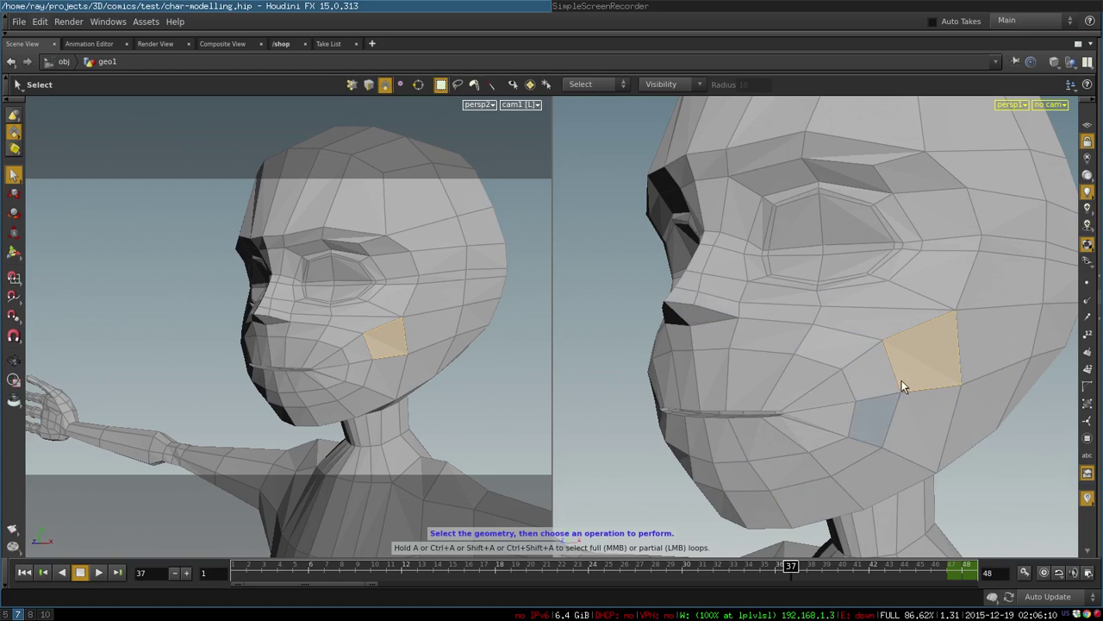
Step: Return to frame 29 and select the top face of the nose extrusion together with the recessed face above it between the brows
drag(790, 566, 666, 567)
shift+click(708, 260)
shift+click(717, 227)
key(space)
drag(705, 263, 701, 333)
right_drag(687, 346, 729, 340)
click(672, 400)
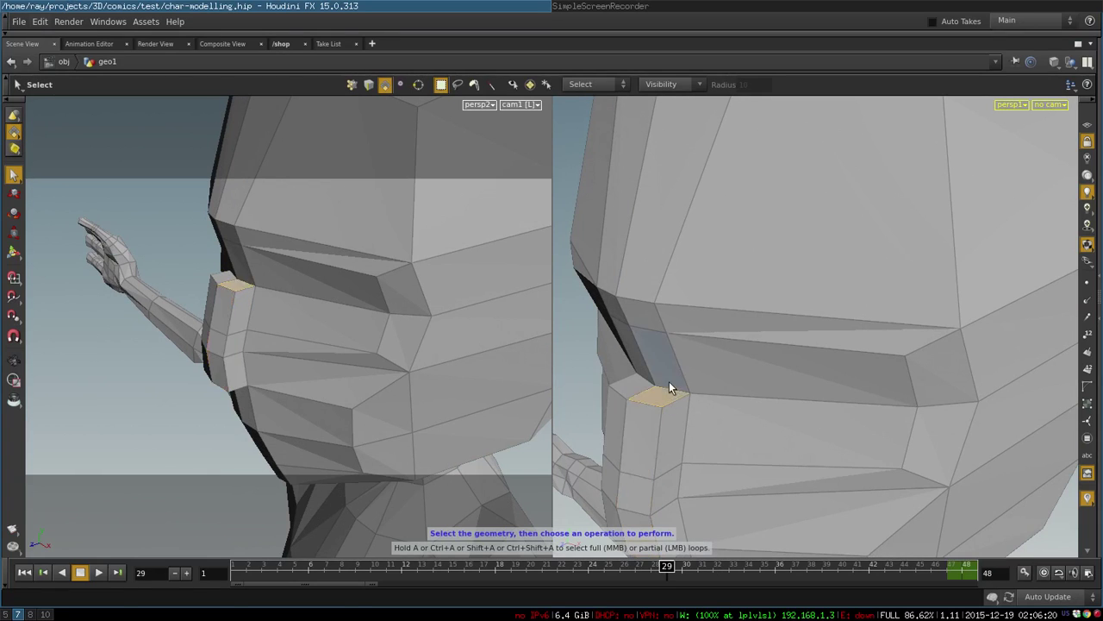
shift+click(669, 373)
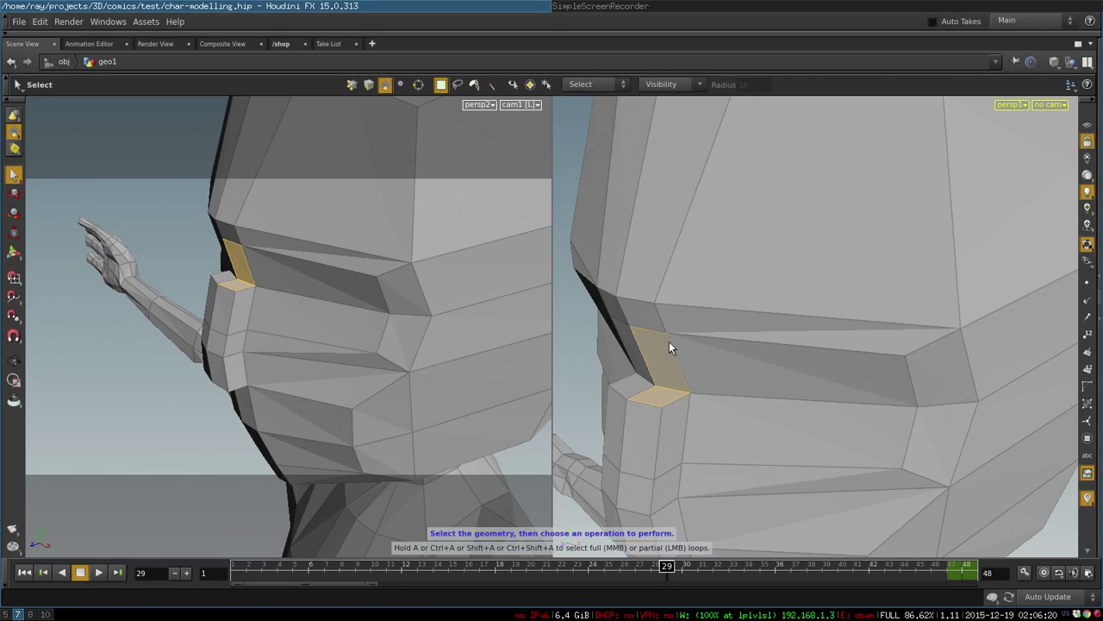
Step: Advance the timeline to frame 30, examine the nose bridge and nose tip from several angles, and clear the selection
click(682, 566)
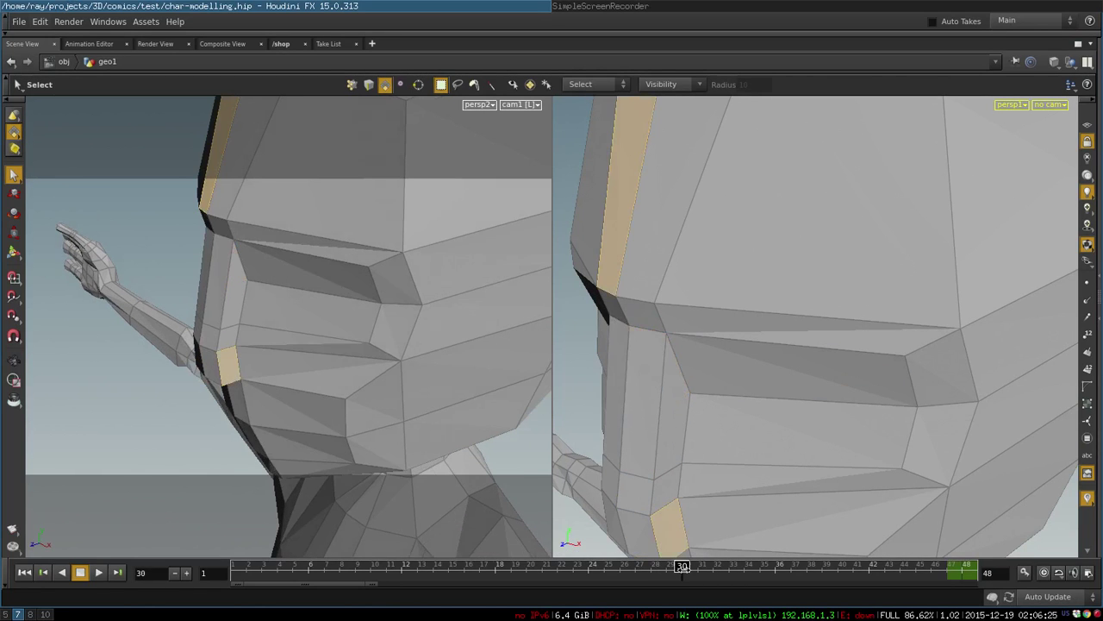
right_drag(798, 394, 737, 414)
drag(737, 414, 755, 369)
right_drag(822, 334, 778, 342)
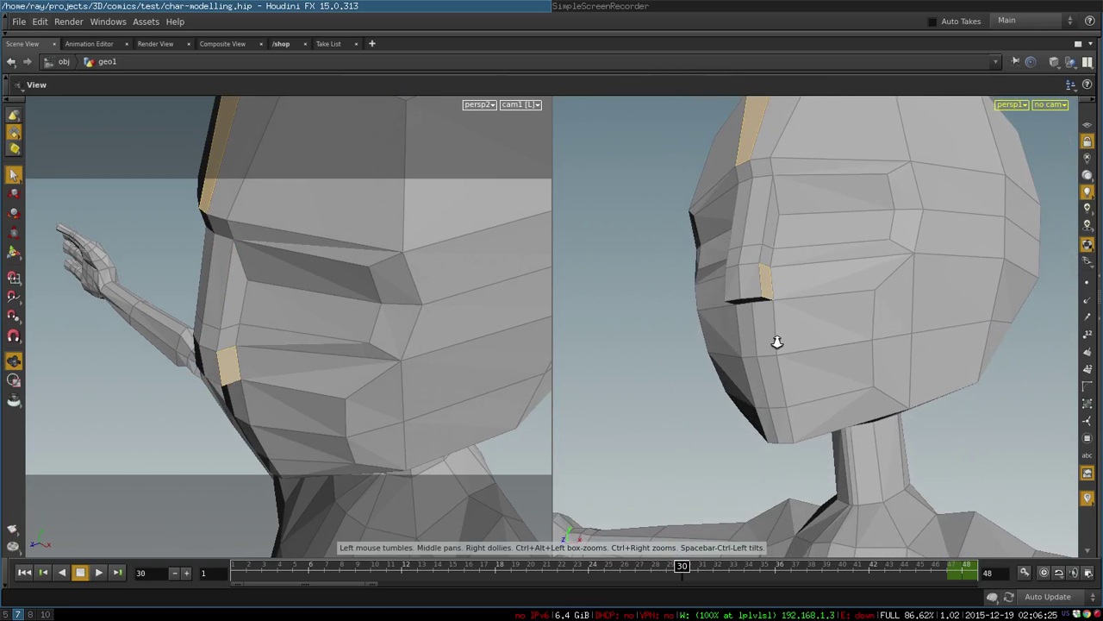
drag(909, 309, 844, 338)
click(1036, 343)
drag(731, 332, 697, 343)
right_drag(698, 343, 717, 344)
Step: Advance through frame 31 to frame 32 and pick out the face under the brow and the horizontal edge across the eye area
drag(681, 569, 695, 568)
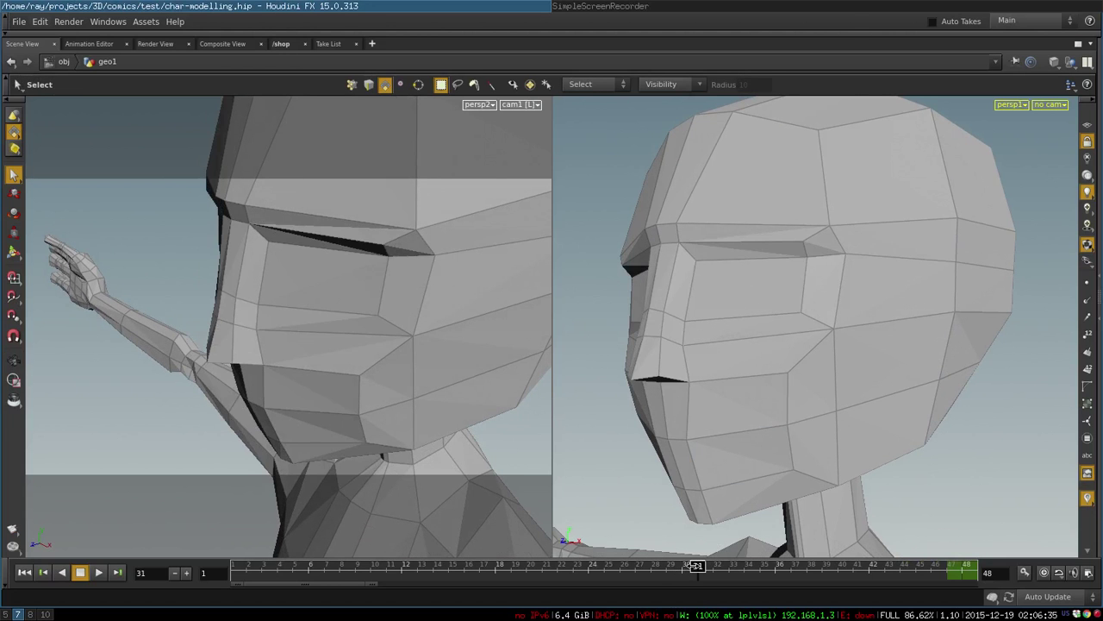
drag(694, 566, 706, 565)
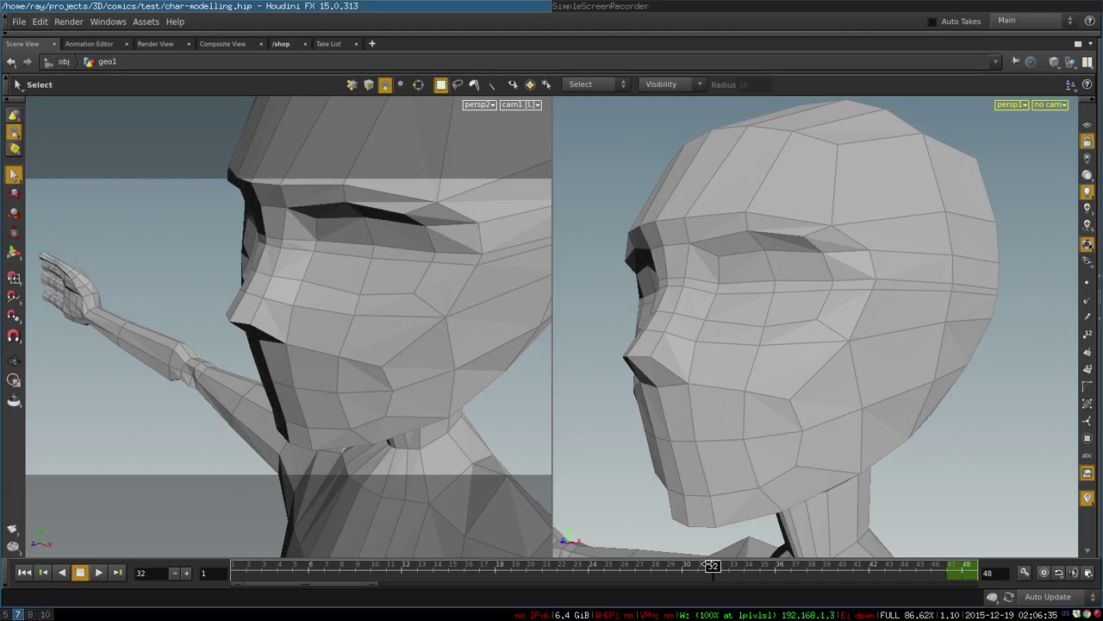
click(756, 246)
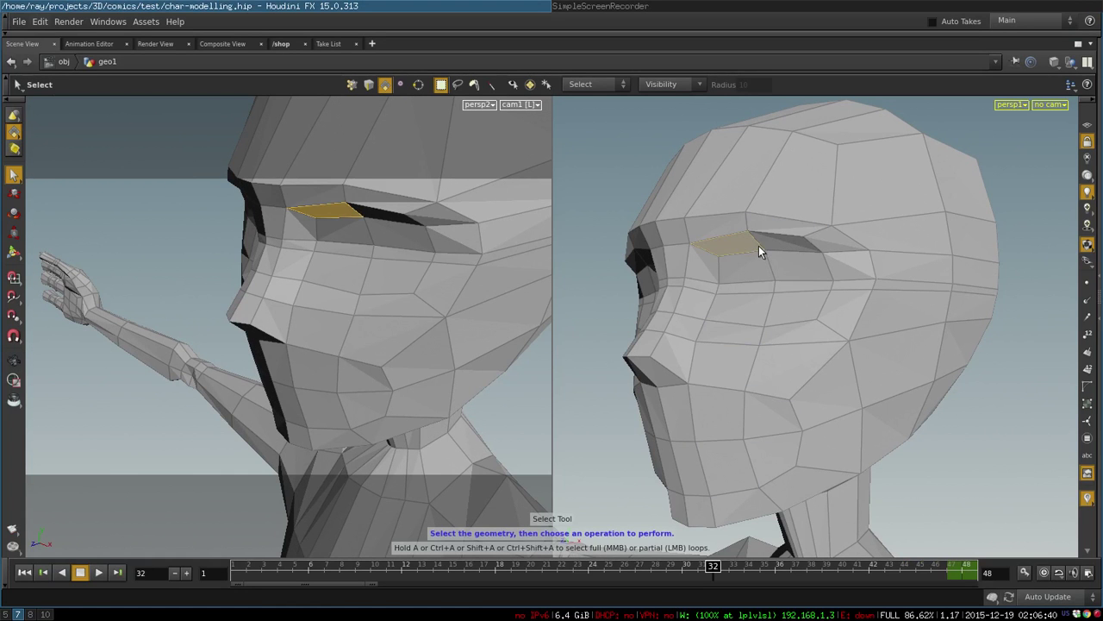
click(367, 86)
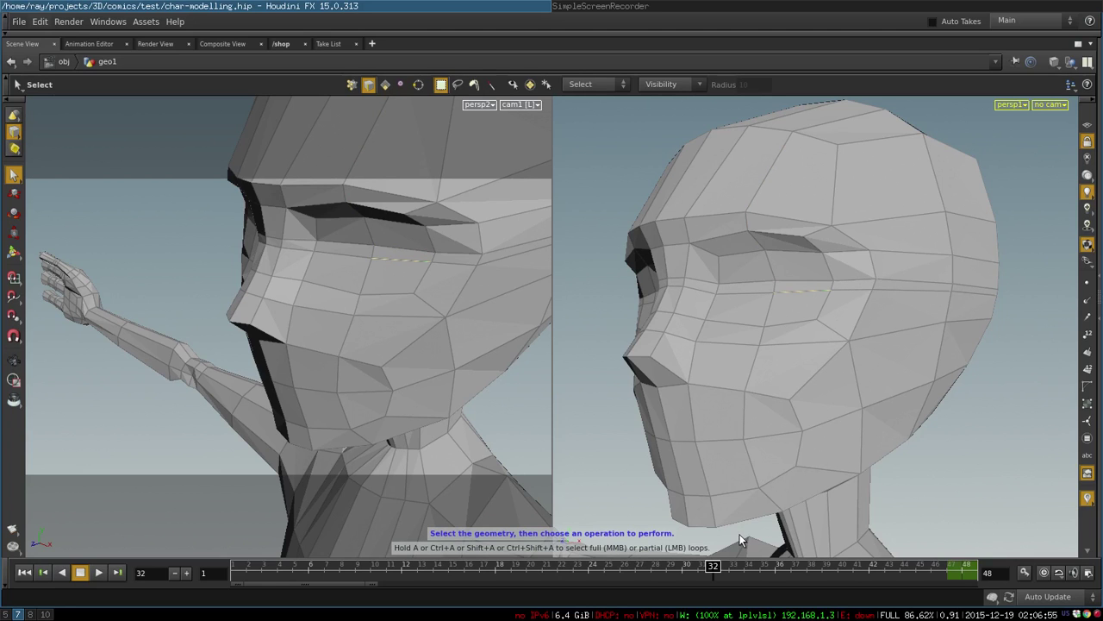
Step: Compare the head on frames 34 and 33, ending on frame 33 with the face turned towards the front
click(729, 566)
drag(729, 566, 748, 564)
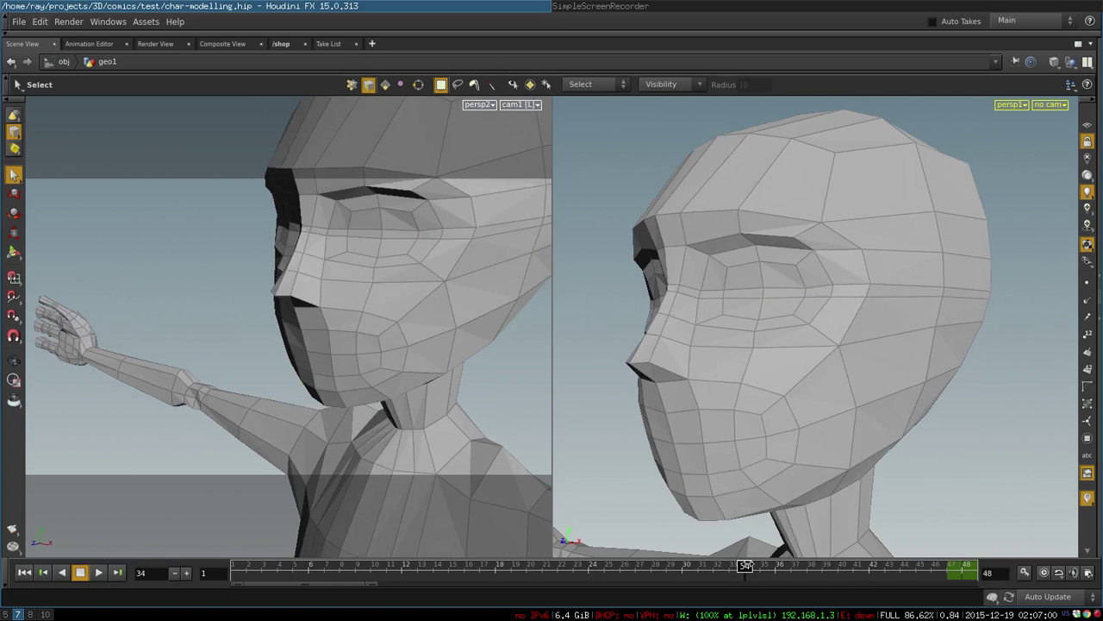
click(730, 566)
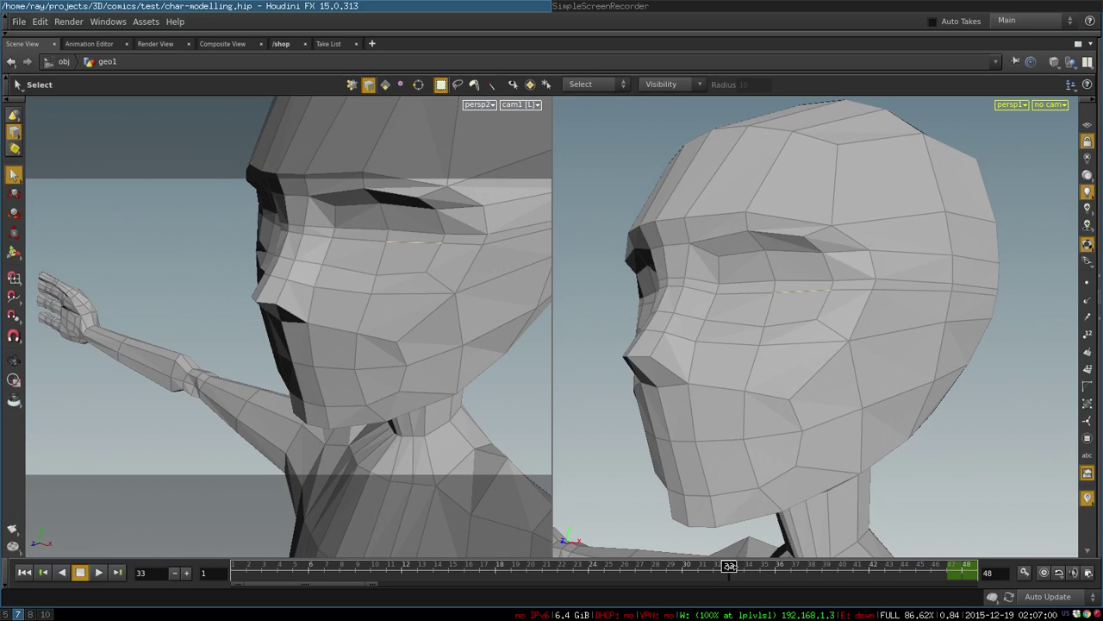
alt+drag(788, 426, 813, 426)
Step: Switch to face selection and select the block of eye faces together with the block of mouth faces on one half of the head
click(392, 86)
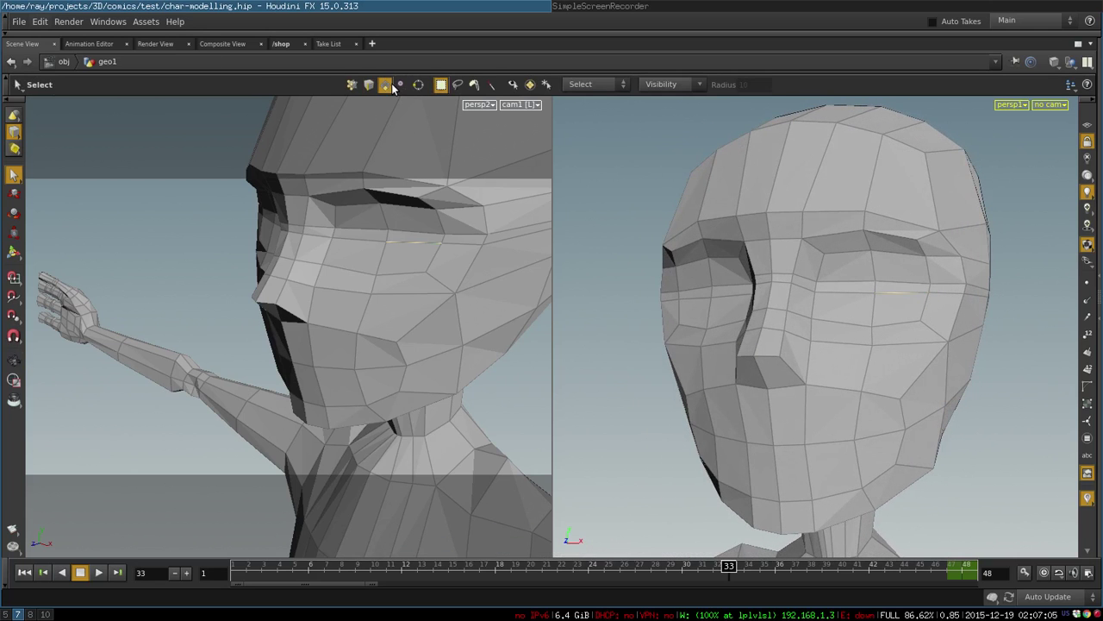
click(832, 255)
drag(847, 271, 884, 295)
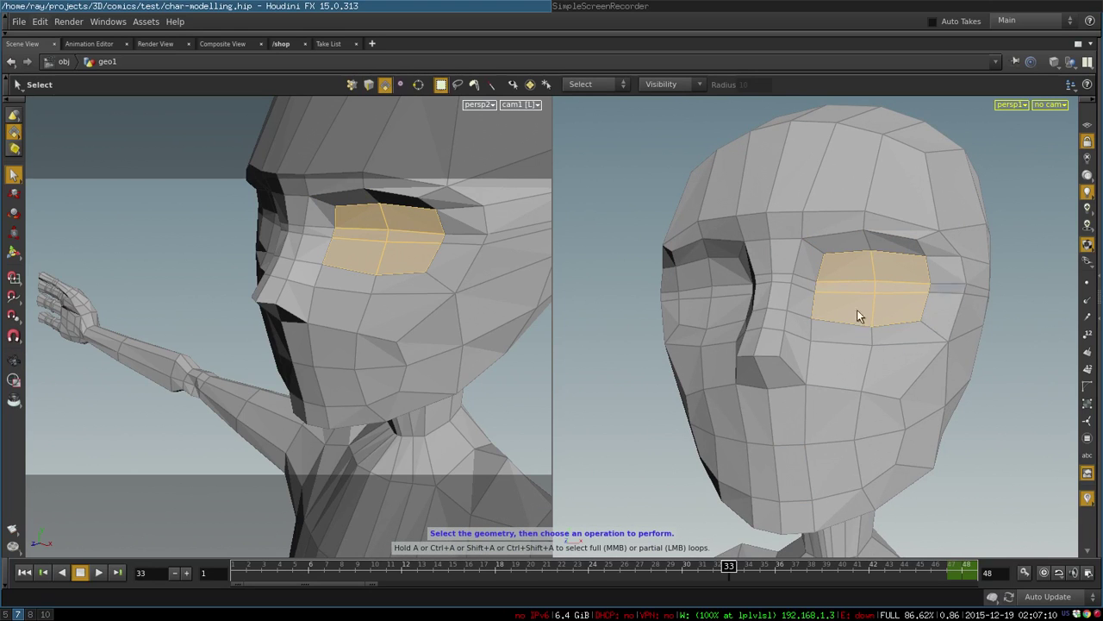
shift+drag(789, 424, 864, 456)
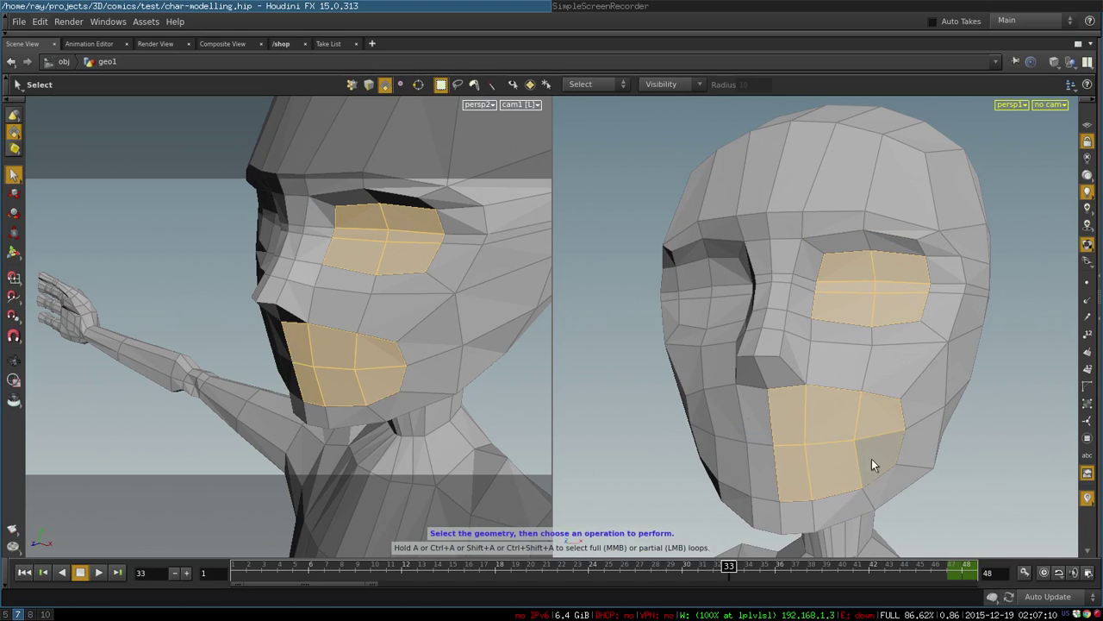
alt+drag(959, 488, 925, 449)
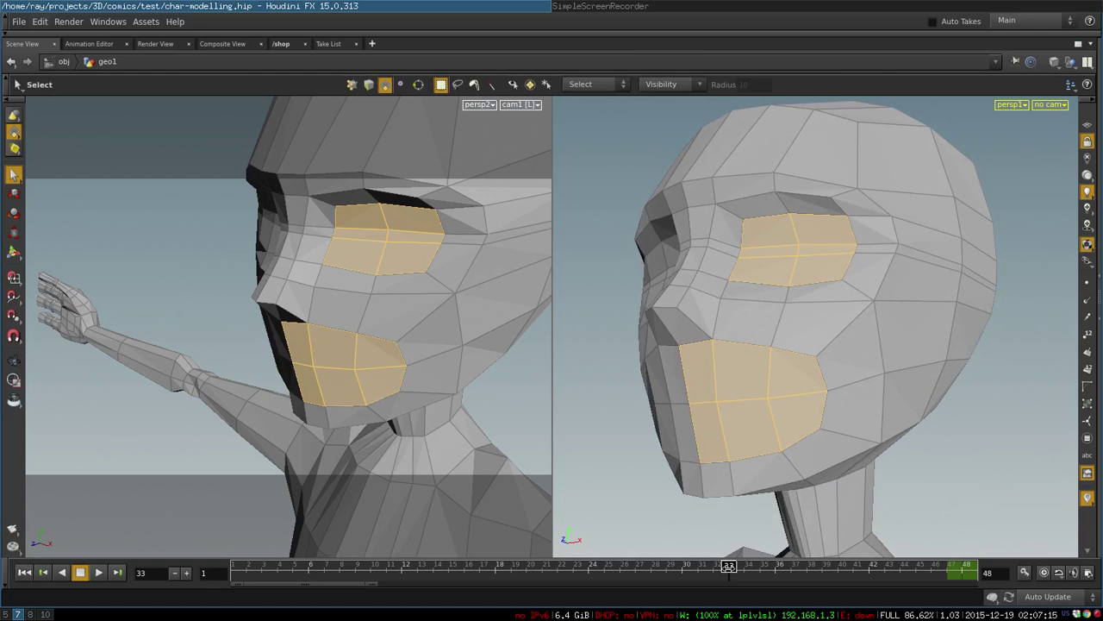
Step: Advance the timeline to frame 34 and examine the face loops around the selected eye and mouth areas from different angles
drag(736, 569, 743, 570)
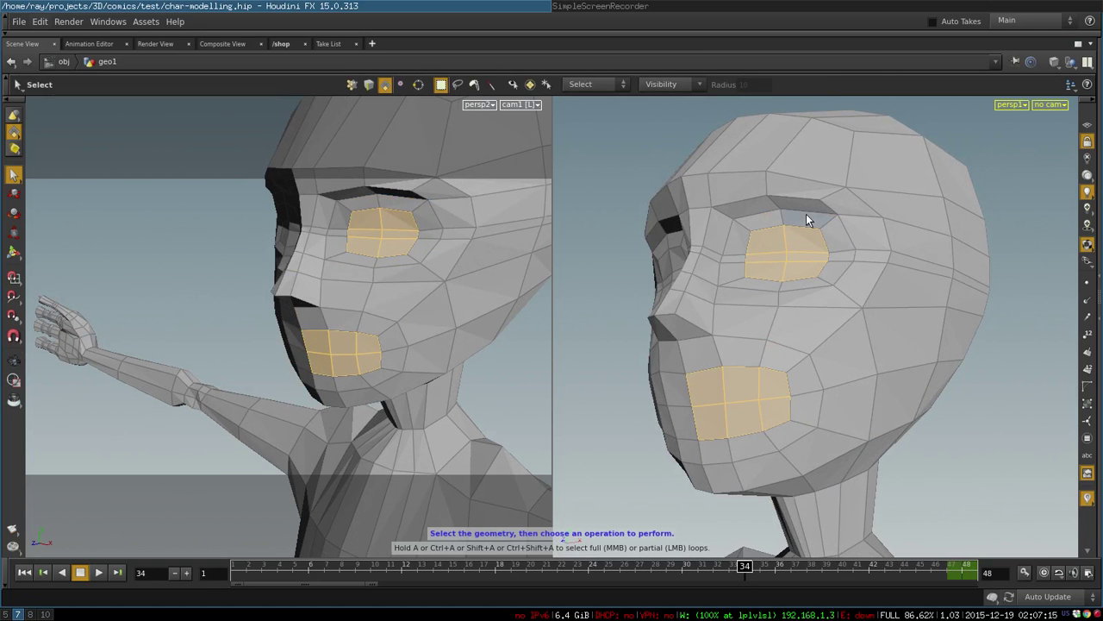
alt+drag(785, 312, 795, 339)
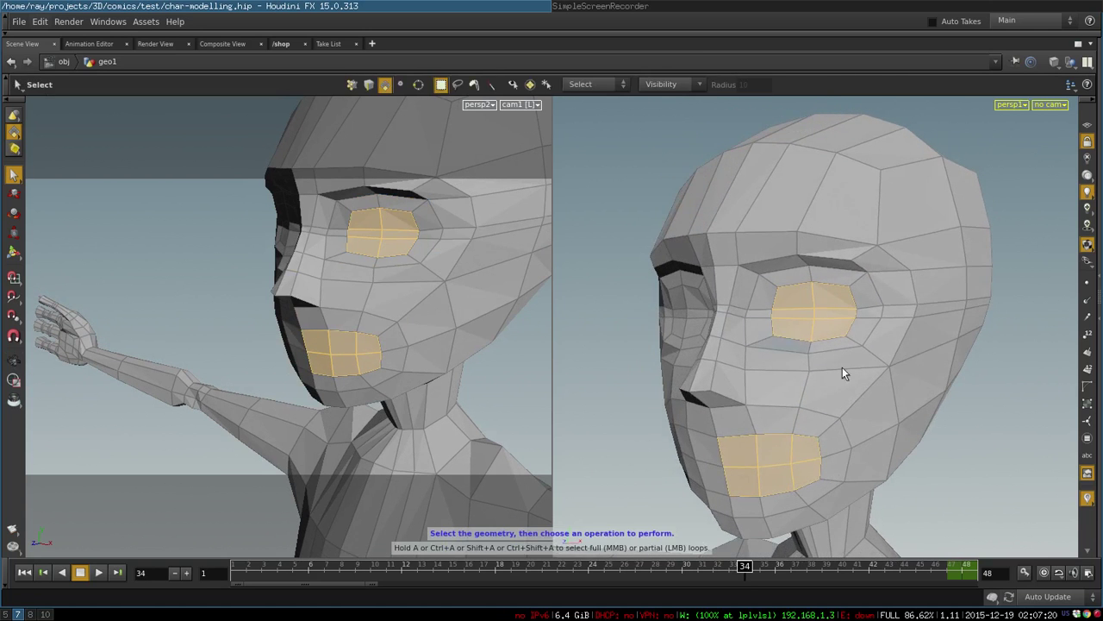
alt+drag(810, 493, 760, 511)
key(s)
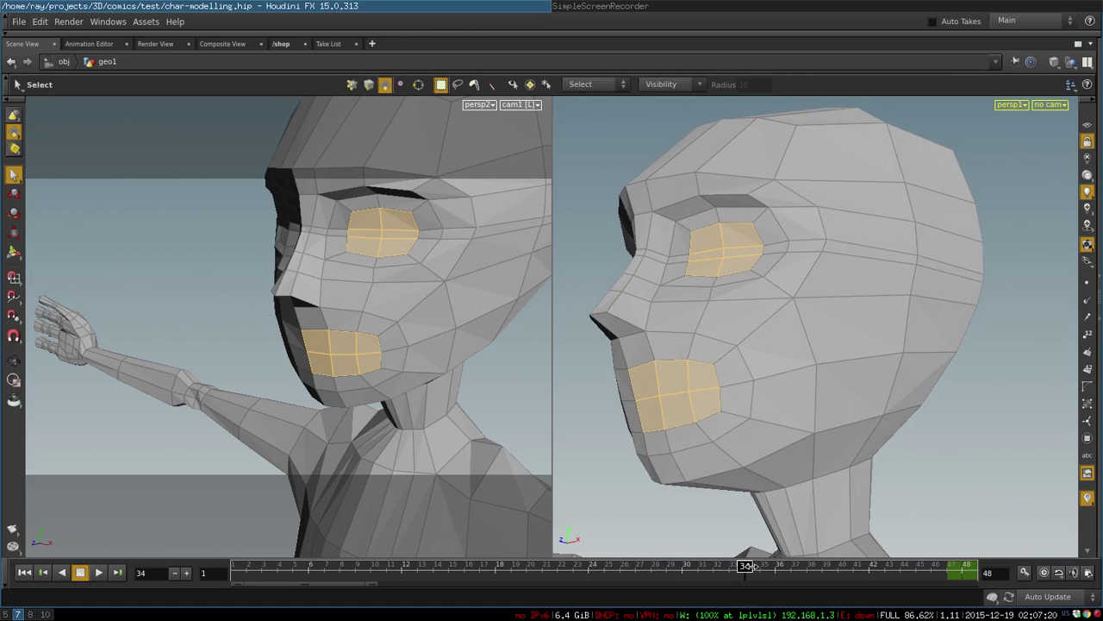
Step: Advance through frame 35 to frame 36 and examine the eye rim and the mouth slit from the side, front and three-quarter views
drag(747, 566, 760, 565)
alt+right_drag(785, 539, 910, 381)
alt+drag(910, 381, 829, 448)
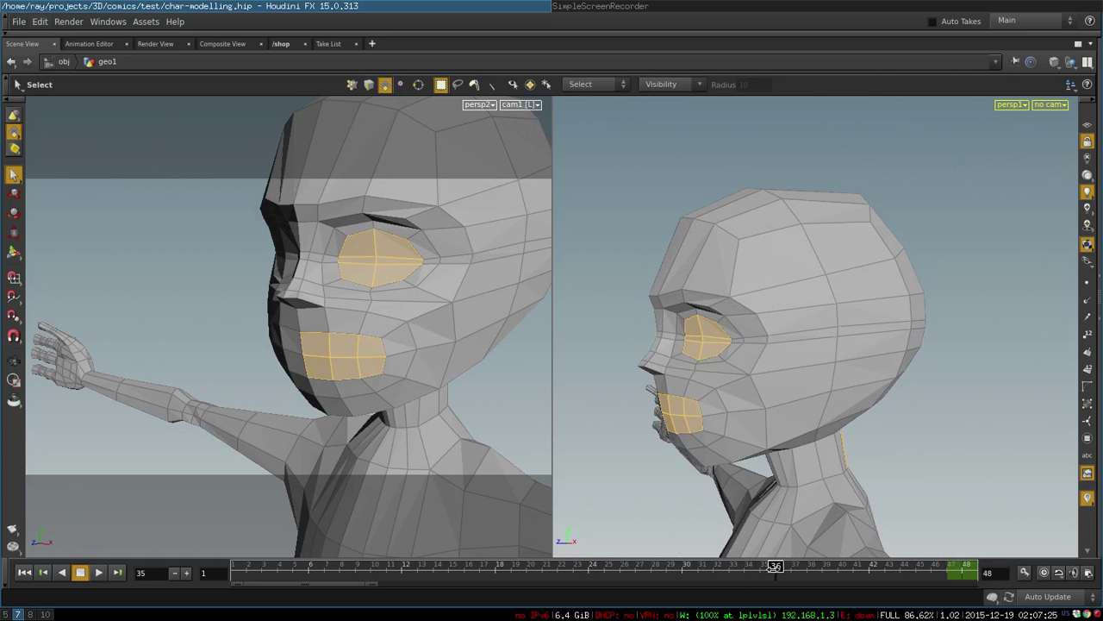
alt+drag(722, 424, 898, 410)
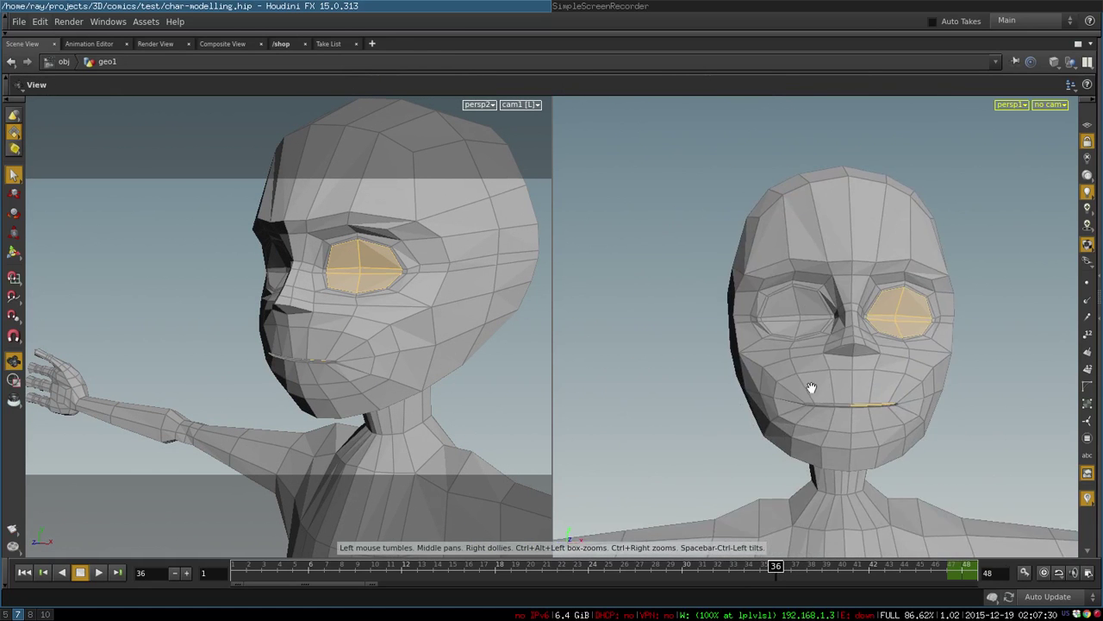
alt+right_drag(811, 387, 905, 396)
alt+drag(906, 396, 733, 350)
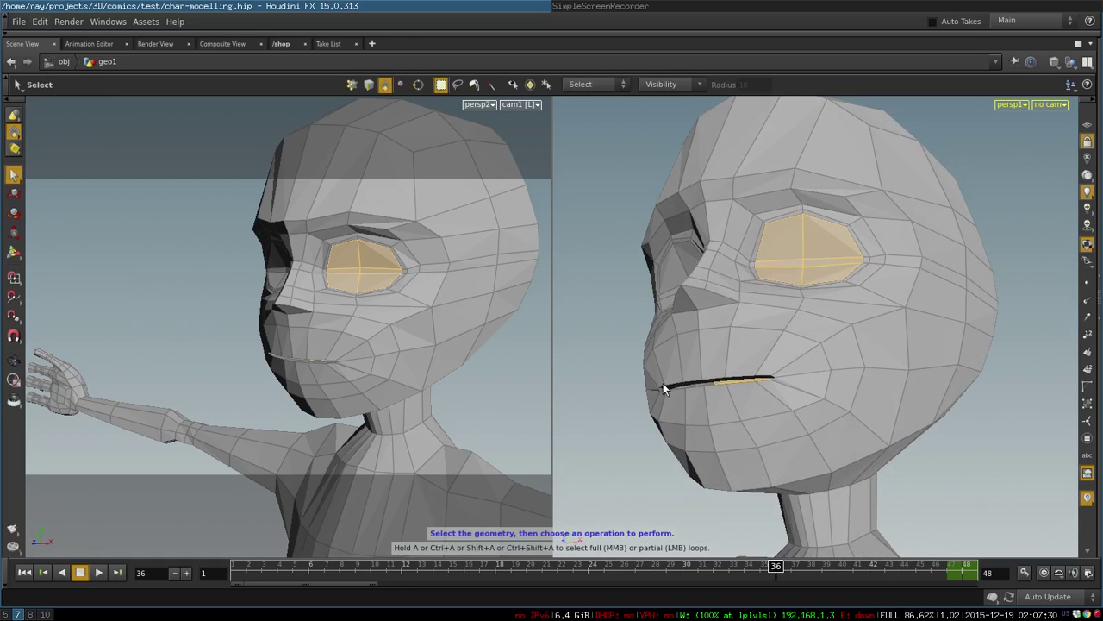
alt+drag(663, 383, 768, 380)
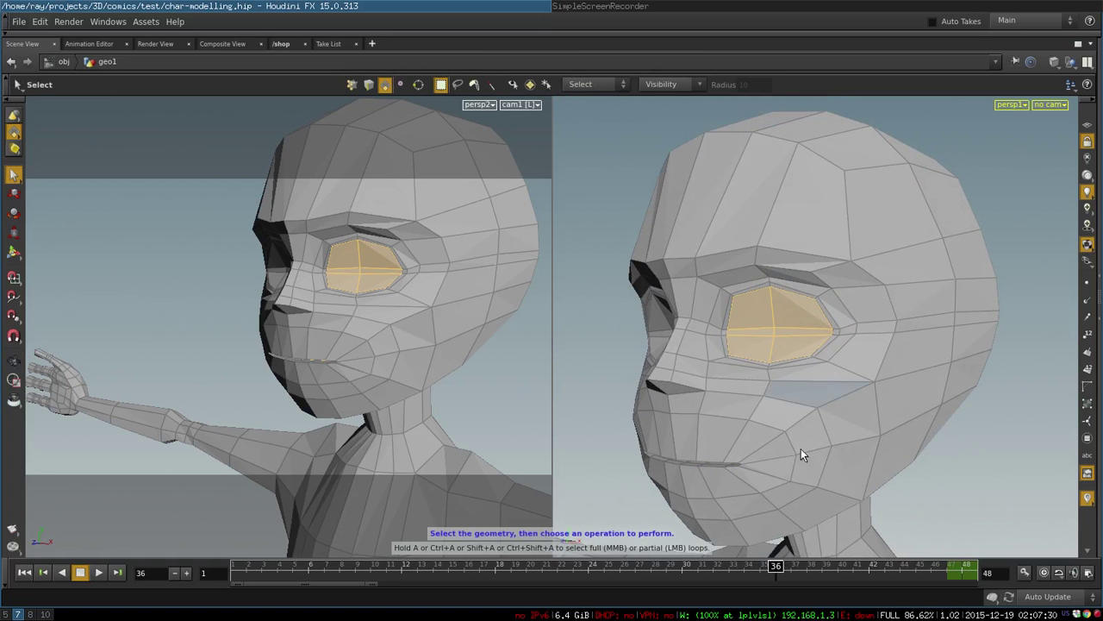
Step: Advance the timeline to frame 37 and examine the whole head from slightly farther away
drag(783, 570, 791, 569)
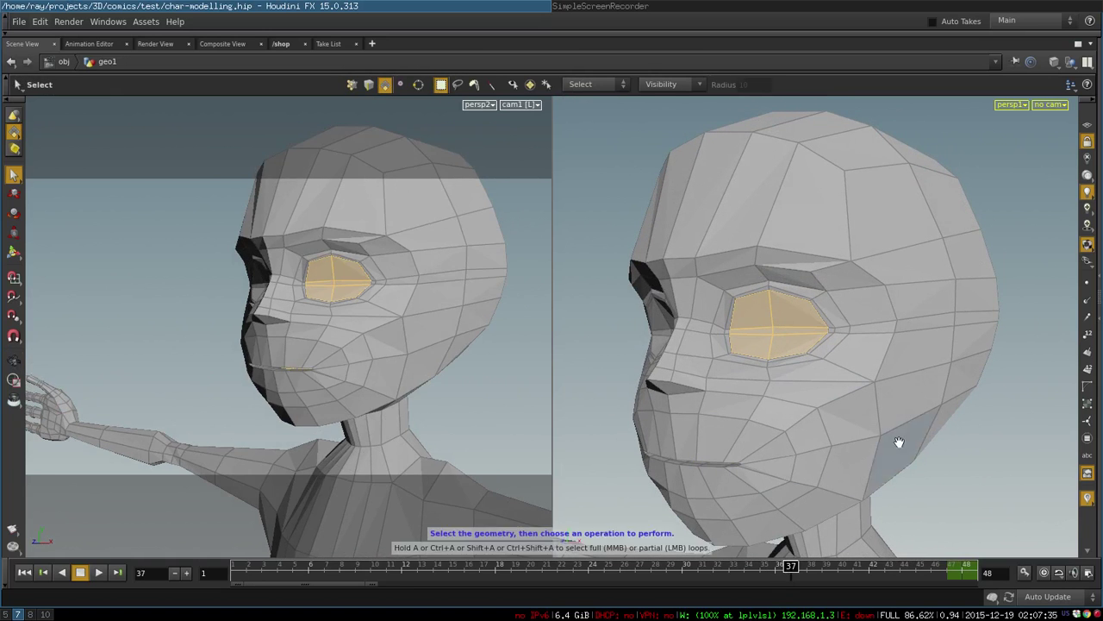
alt+right_drag(899, 443, 829, 448)
mouse_move(773, 488)
alt+mouse_down()
mouse_move(820, 476)
mouse_move(782, 495)
alt+mouse_up()
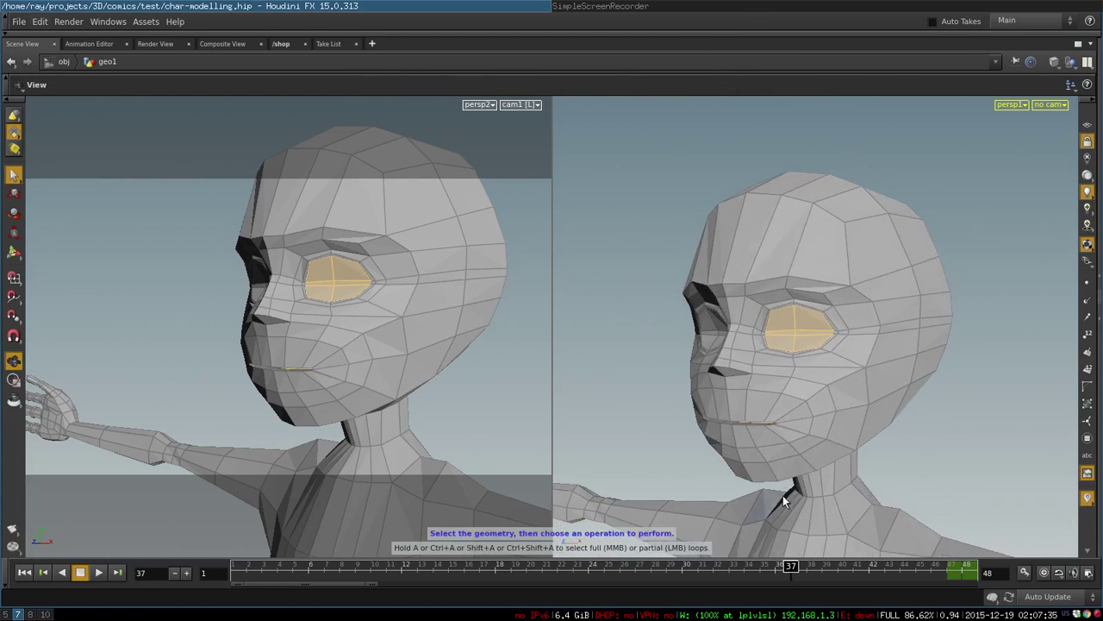
Step: Step through frame 38 to frame 39, view the head in profile, and clear the face selection
click(806, 566)
click(821, 566)
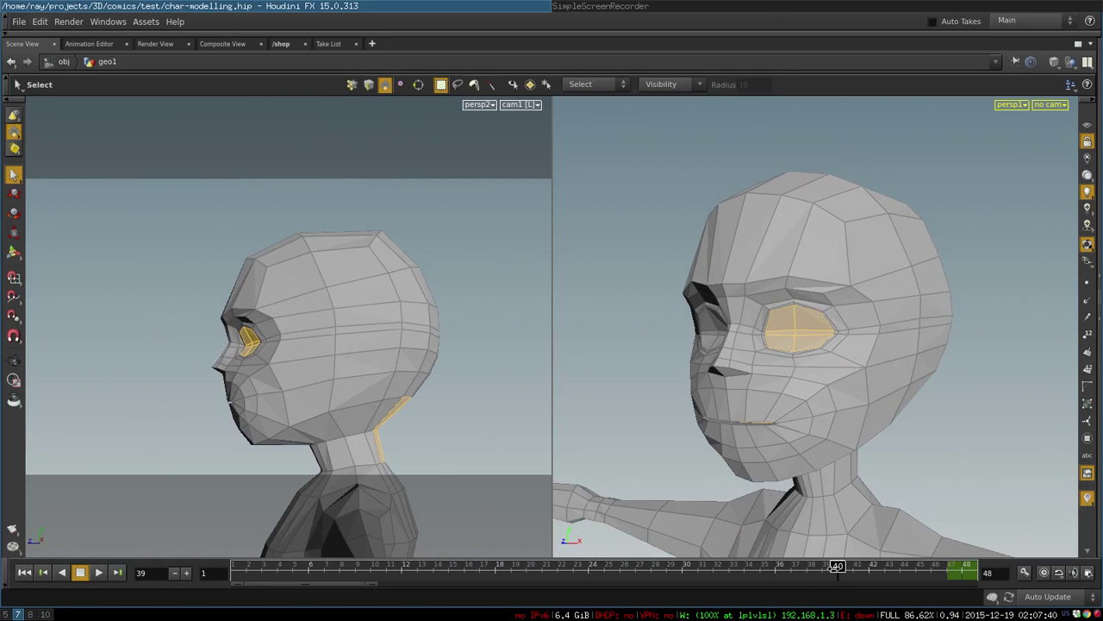
mouse_move(837, 567)
mouse_down()
mouse_move(853, 567)
mouse_move(821, 567)
mouse_up()
key(space)
drag(900, 434, 798, 424)
key(s)
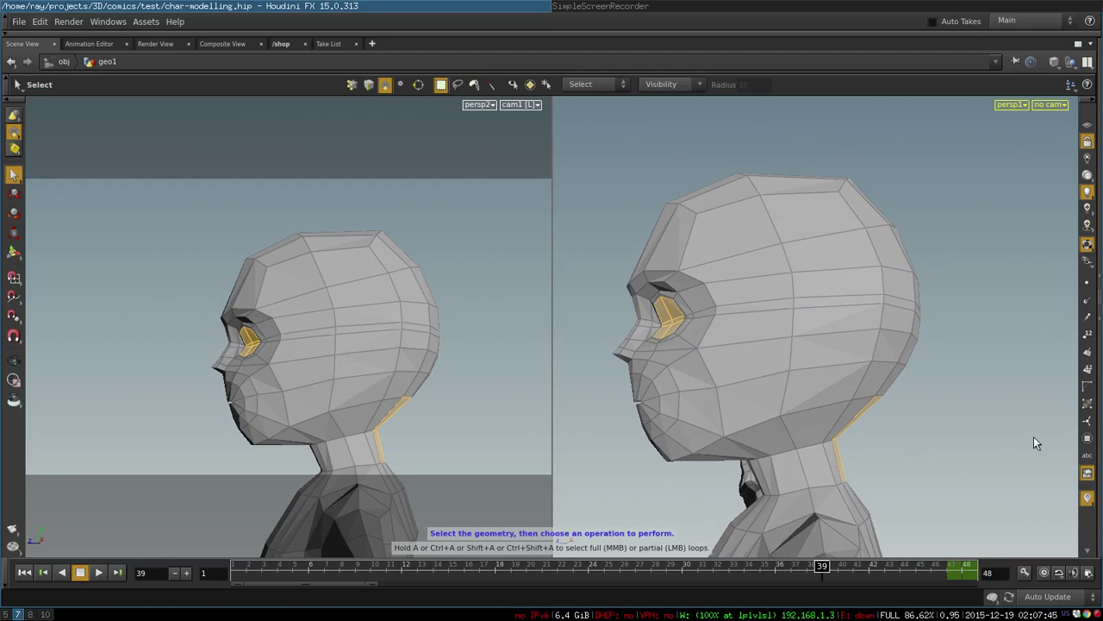
click(1032, 433)
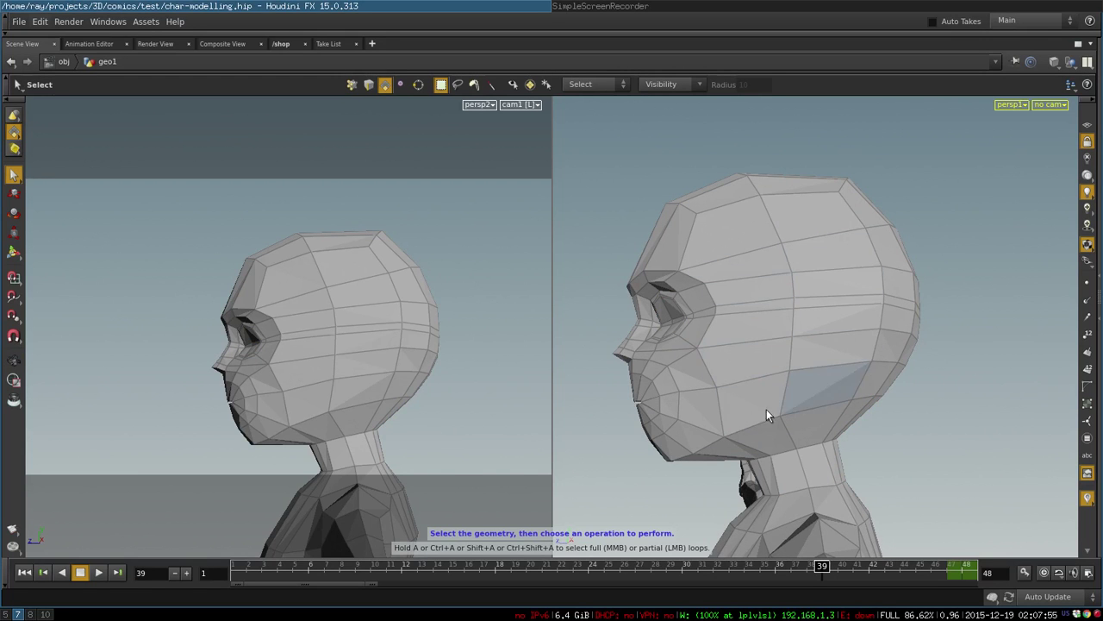
Step: Select all the polygons on the front half of the head, from the forehead to the chin
drag(585, 158, 728, 378)
shift+drag(607, 375, 733, 415)
shift+drag(635, 453, 680, 417)
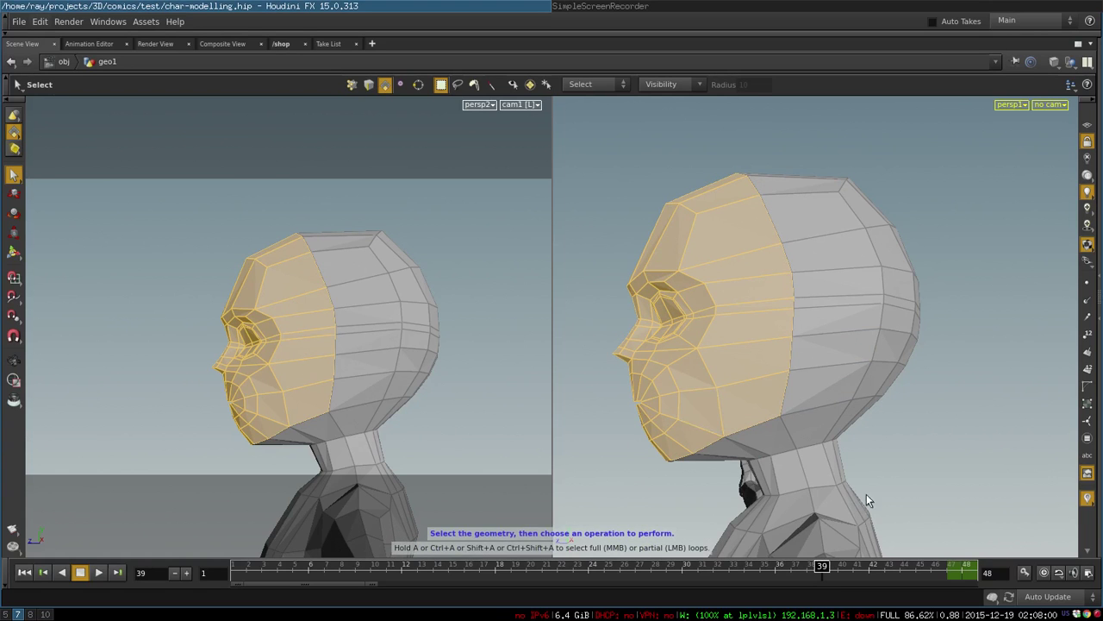
Step: Advance the timeline to frame 41 and highlight the strip of faces running from the crown down the side of the head
drag(830, 568, 853, 566)
click(772, 180)
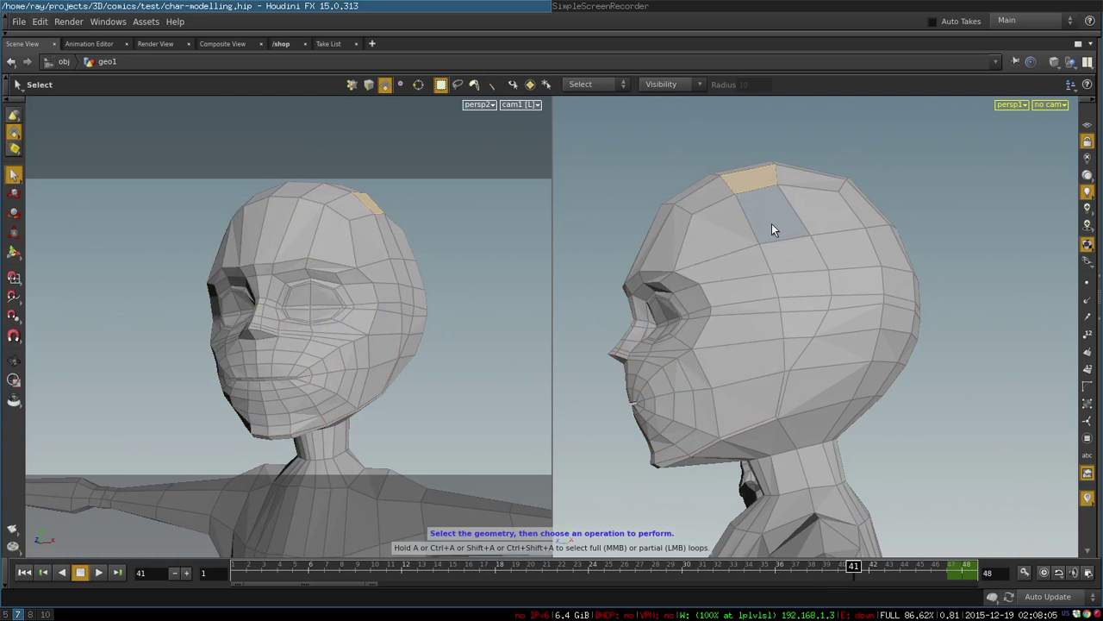
click(773, 226)
shift+click(784, 257)
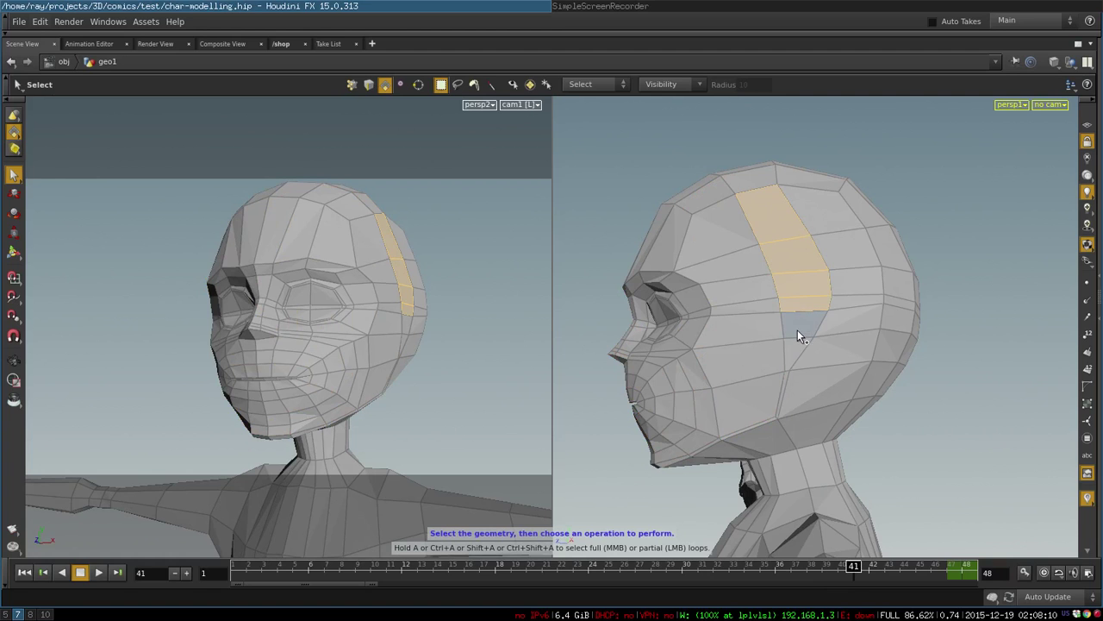
click(798, 329)
click(799, 282)
shift+click(805, 305)
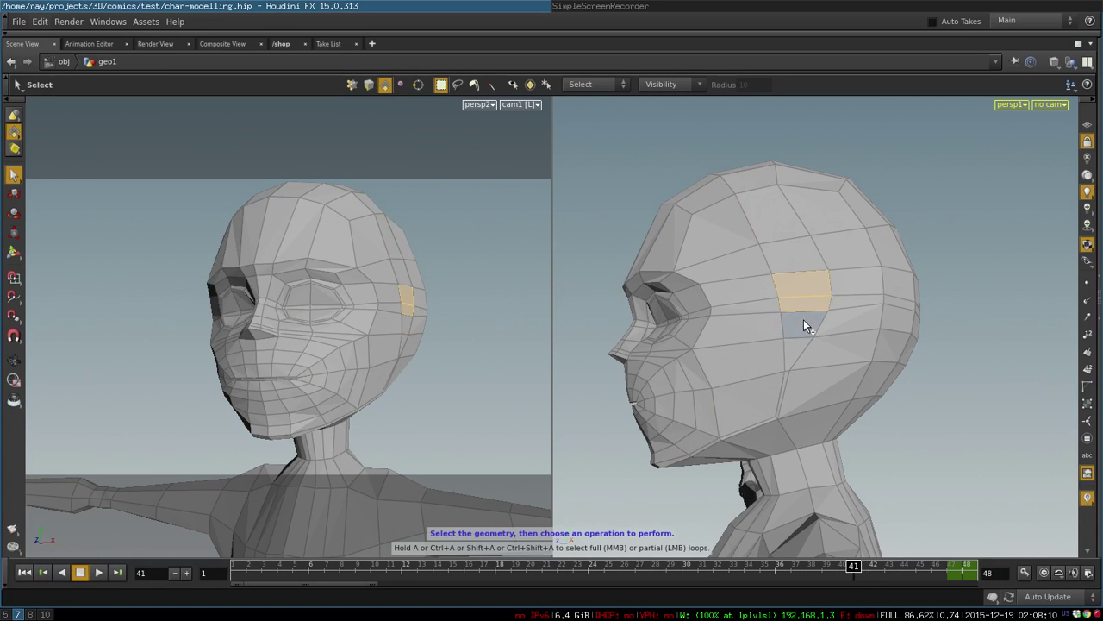
shift+click(803, 320)
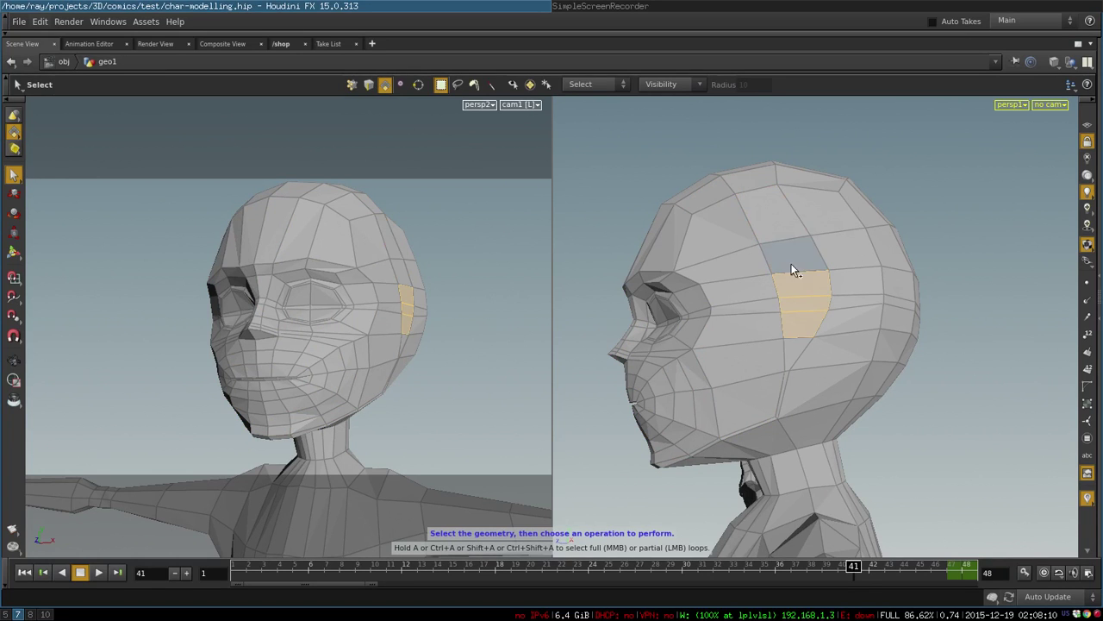
Step: Highlight the face strip behind the cheek, then the narrow faces following the jaw edge to the chin
click(798, 350)
shift+click(782, 386)
key(space)
right_drag(744, 434, 785, 511)
middle_drag(785, 512, 833, 366)
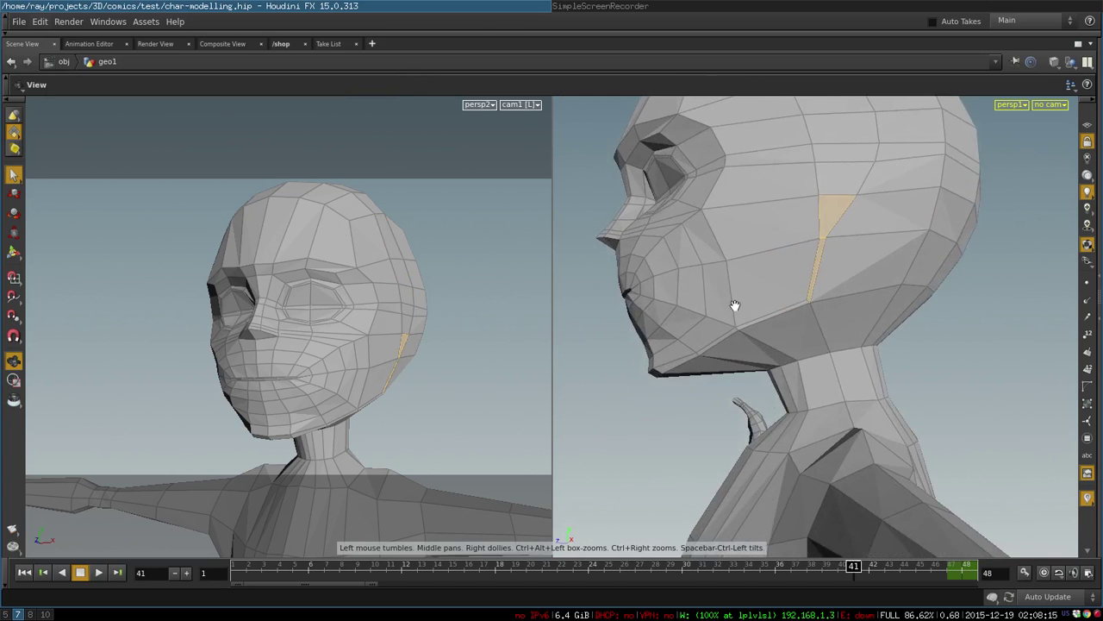
right_drag(733, 305, 731, 339)
click(756, 295)
shift+click(641, 345)
key(space)
middle_drag(732, 339, 867, 343)
shift+click(745, 373)
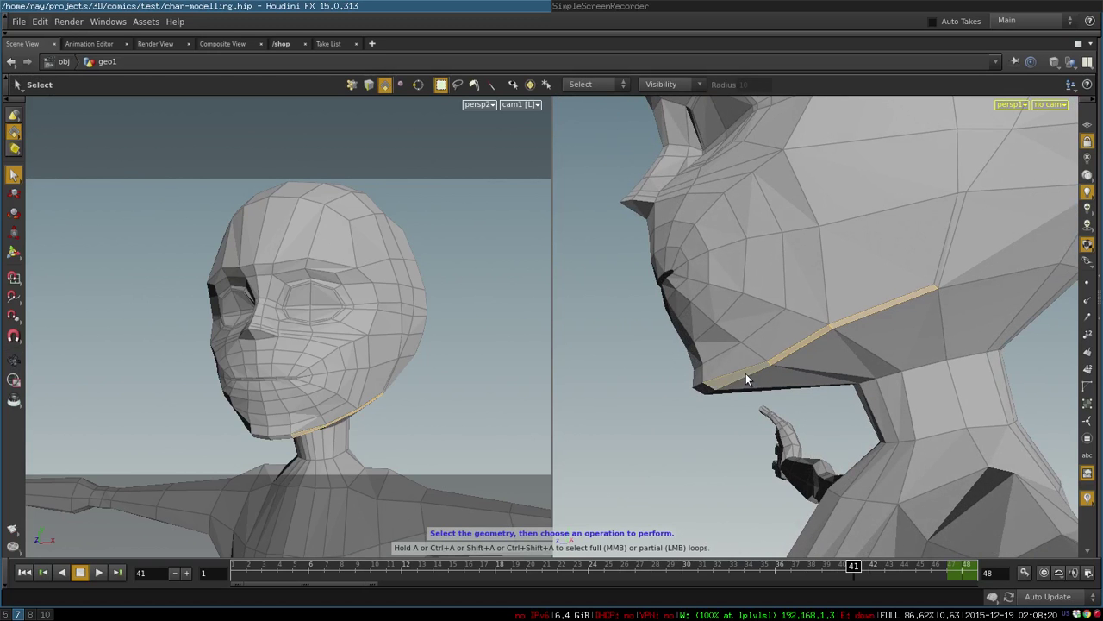
shift+click(705, 387)
Step: Clear the face selection and examine the whole head at frame 41 in three-quarter views
key(space)
right_drag(913, 331, 710, 382)
drag(710, 382, 822, 400)
key(space)
middle_drag(961, 298, 744, 366)
right_drag(743, 360, 843, 354)
middle_drag(845, 355, 975, 340)
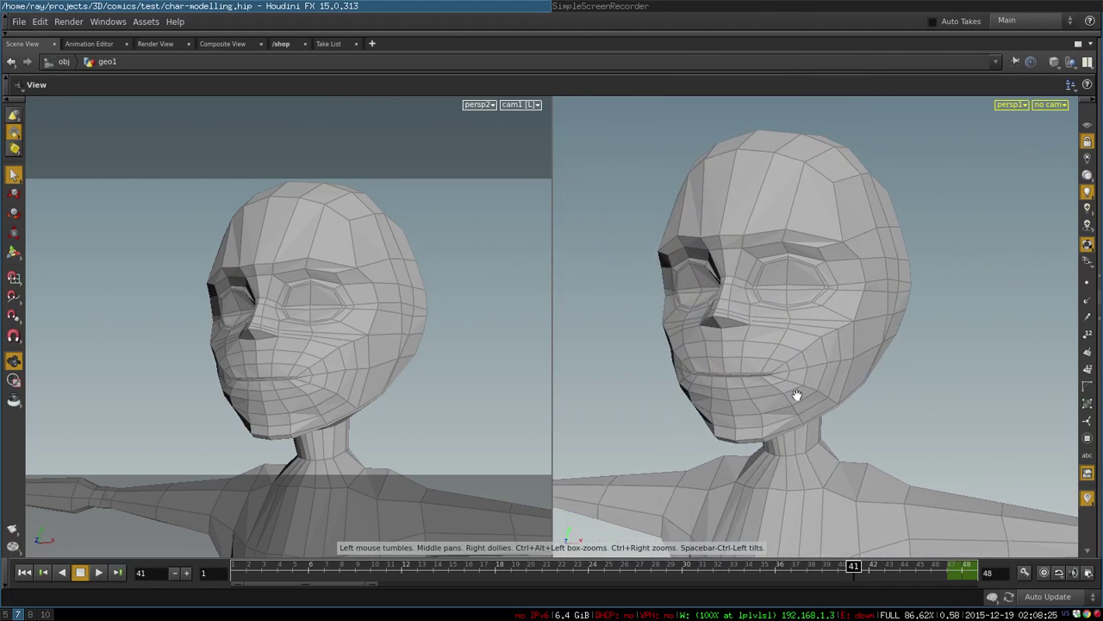
right_drag(796, 396, 858, 364)
drag(902, 365, 863, 366)
right_drag(1024, 362, 971, 362)
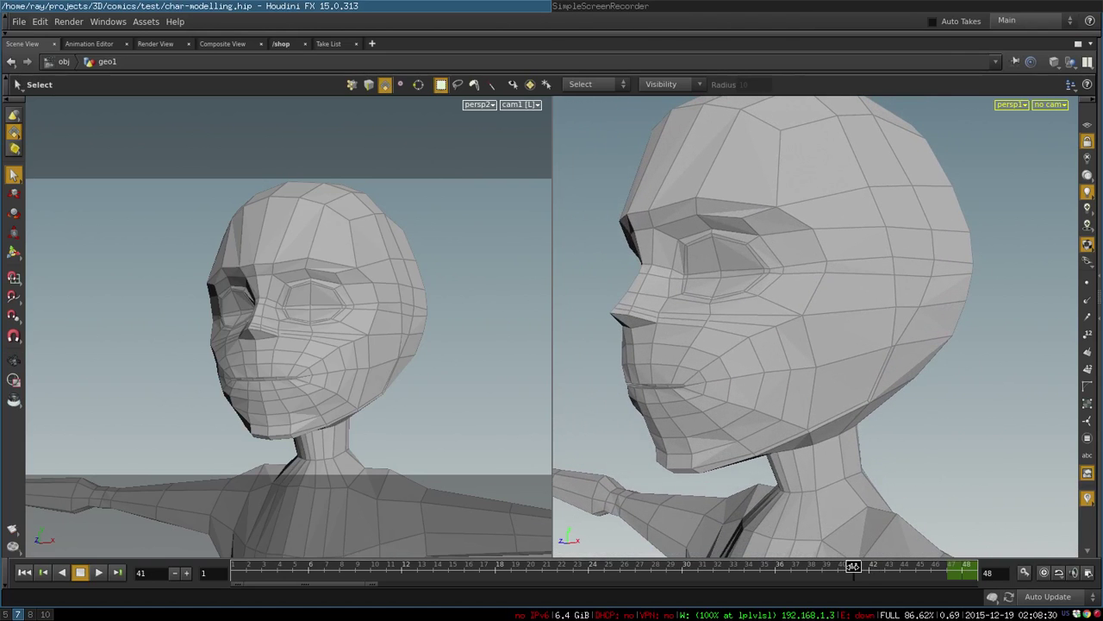
Step: Advance the timeline to frame 44 and examine the head in profile and three-quarter view
mouse_move(867, 566)
mouse_down()
mouse_move(854, 568)
mouse_move(866, 570)
mouse_up()
right_drag(979, 340, 967, 355)
drag(967, 355, 867, 369)
drag(870, 567, 902, 566)
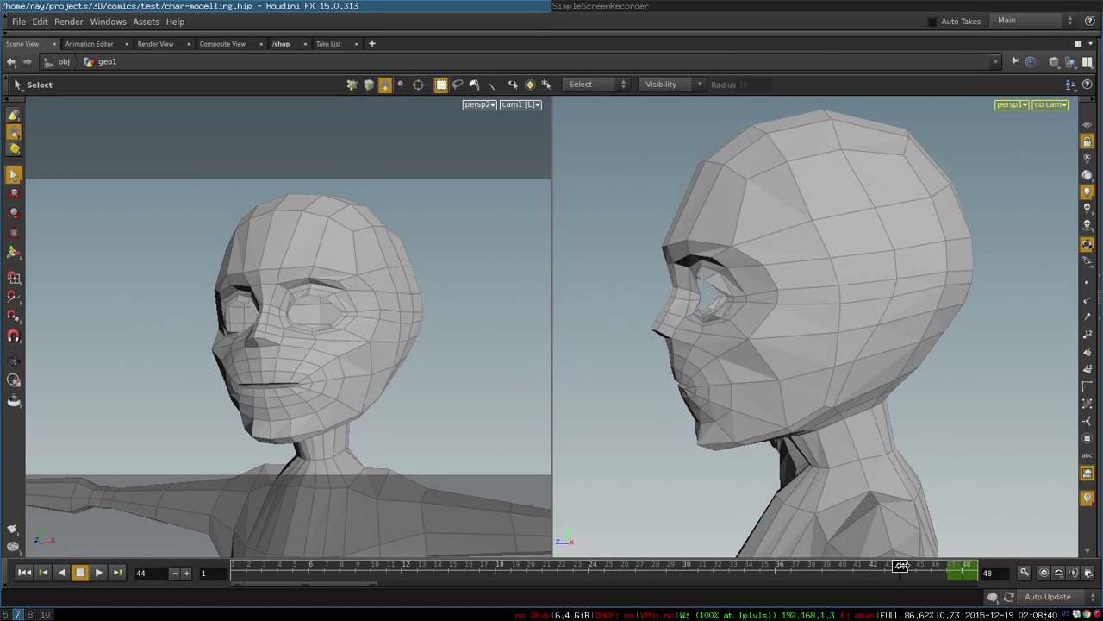
drag(806, 448, 916, 379)
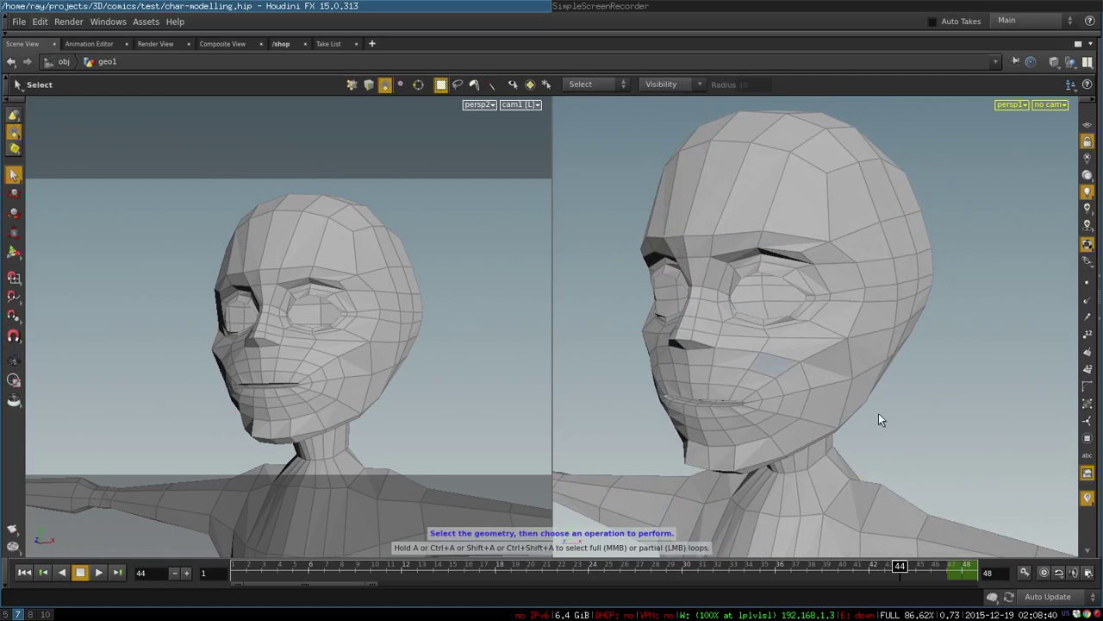
Step: Advance the timeline to frame 47 and examine the hair, ear and eye shapes from three-quarter and side views
drag(916, 566, 947, 566)
right_drag(938, 335, 868, 349)
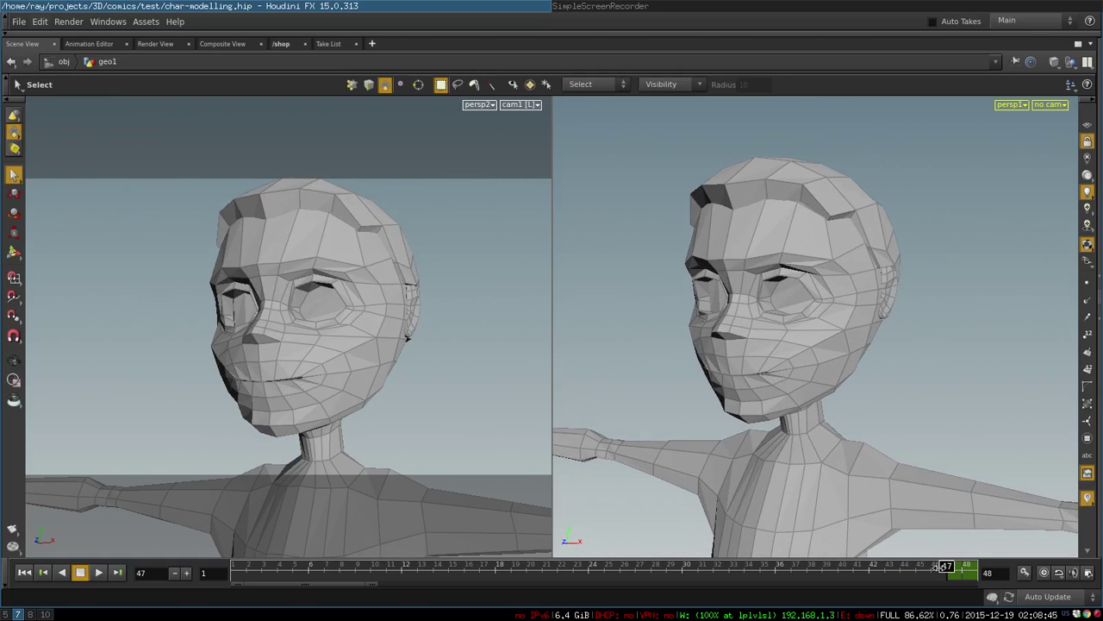
mouse_move(946, 566)
mouse_down()
mouse_move(914, 566)
mouse_move(945, 567)
mouse_up()
key(space)
drag(946, 379, 1027, 370)
right_drag(1026, 369, 956, 384)
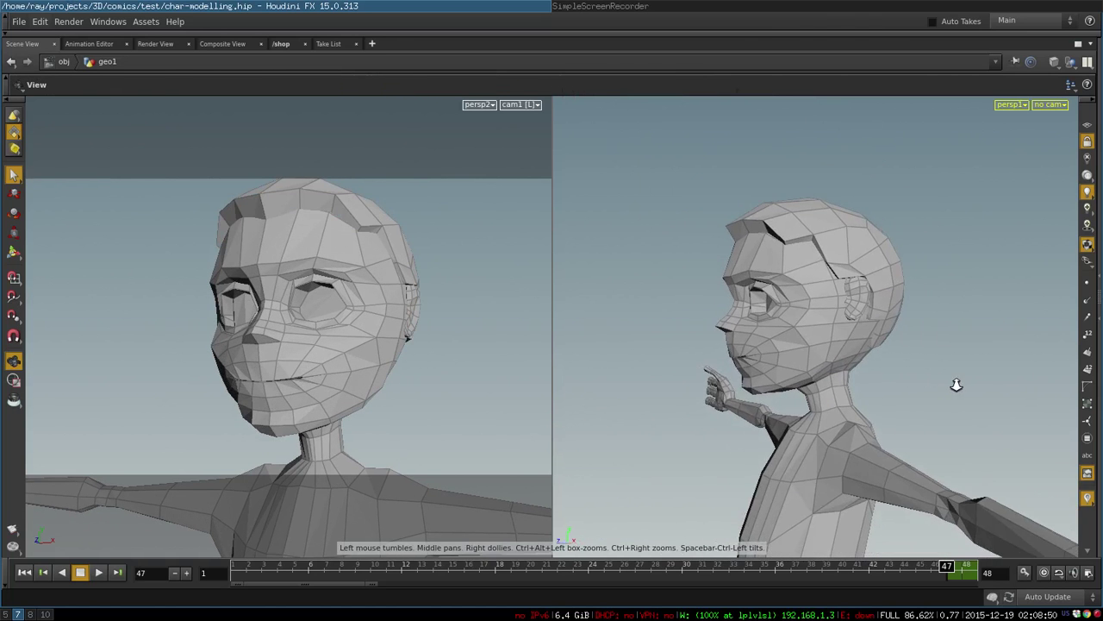
Step: Examine the full figure at frame 47 from head to feet
drag(936, 402, 973, 402)
right_drag(974, 402, 963, 436)
middle_drag(964, 436, 852, 301)
right_drag(819, 318, 711, 379)
middle_drag(850, 358, 829, 268)
right_drag(797, 332, 807, 316)
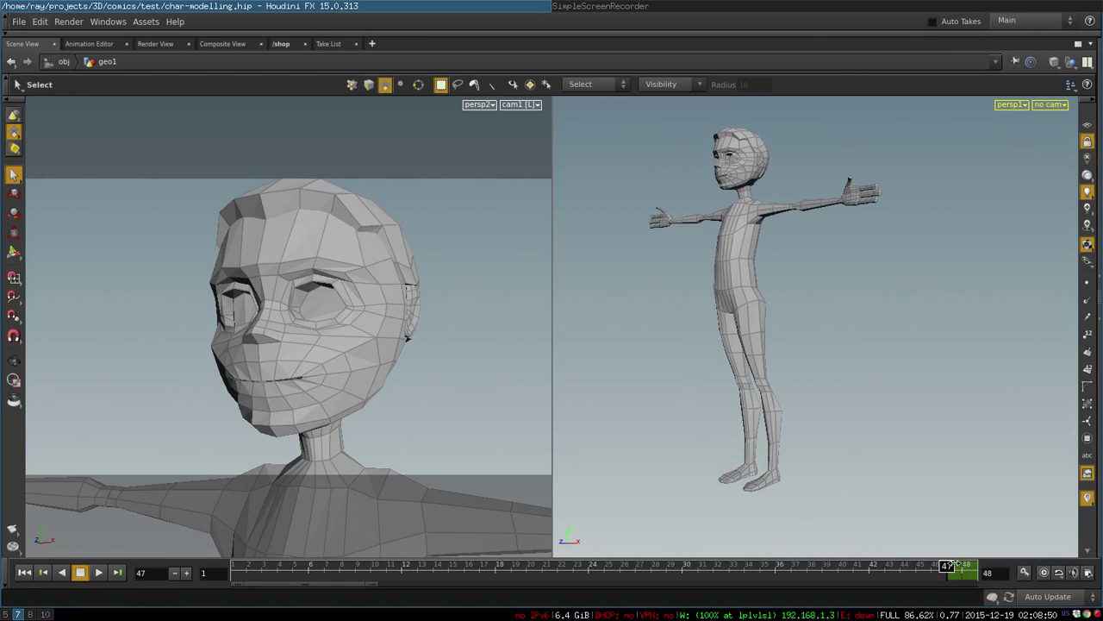
Step: Advance the timeline to frame 48 and examine the smoothed character from the side, full figure and upper body
drag(802, 283, 860, 308)
drag(935, 314, 801, 254)
middle_drag(801, 254, 827, 330)
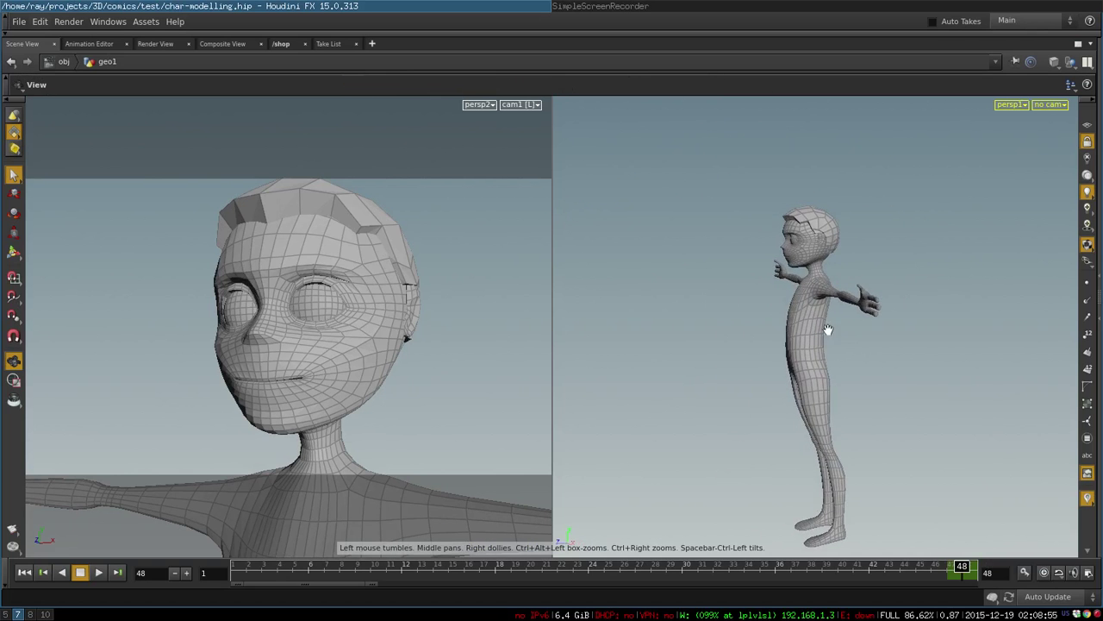
right_drag(840, 329, 954, 278)
drag(955, 279, 970, 383)
right_drag(971, 383, 1028, 371)
drag(1027, 371, 928, 364)
right_drag(928, 365, 822, 365)
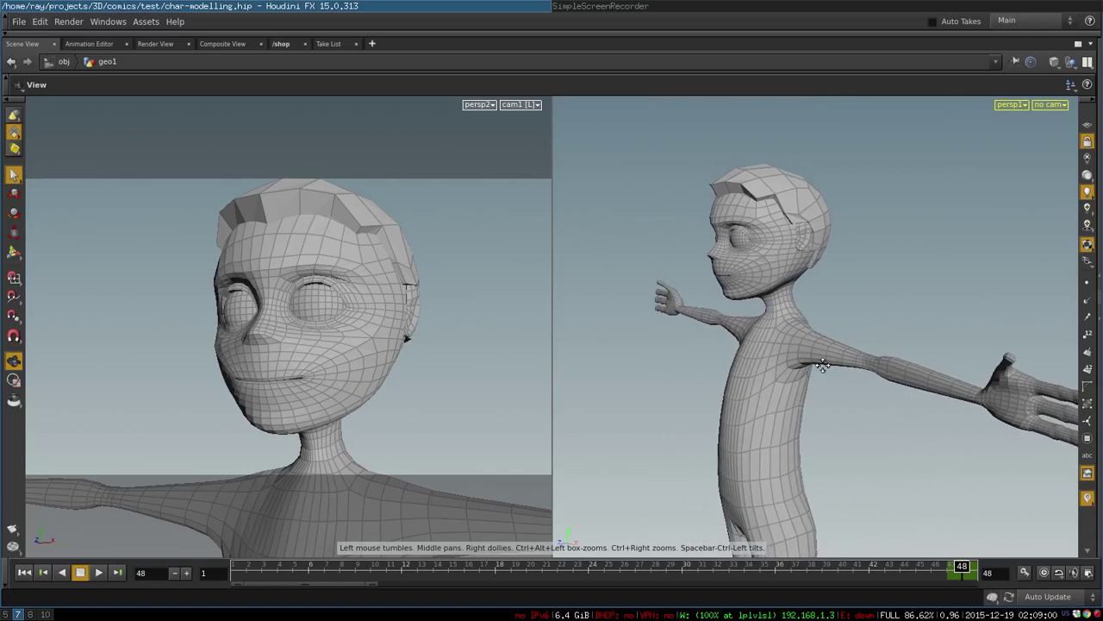
Step: Examine the smoothed torso, arms and legs at frame 48 from the front
middle_drag(822, 365, 672, 272)
drag(787, 323, 906, 271)
right_drag(906, 271, 817, 292)
middle_drag(930, 410, 941, 258)
right_drag(939, 262, 866, 274)
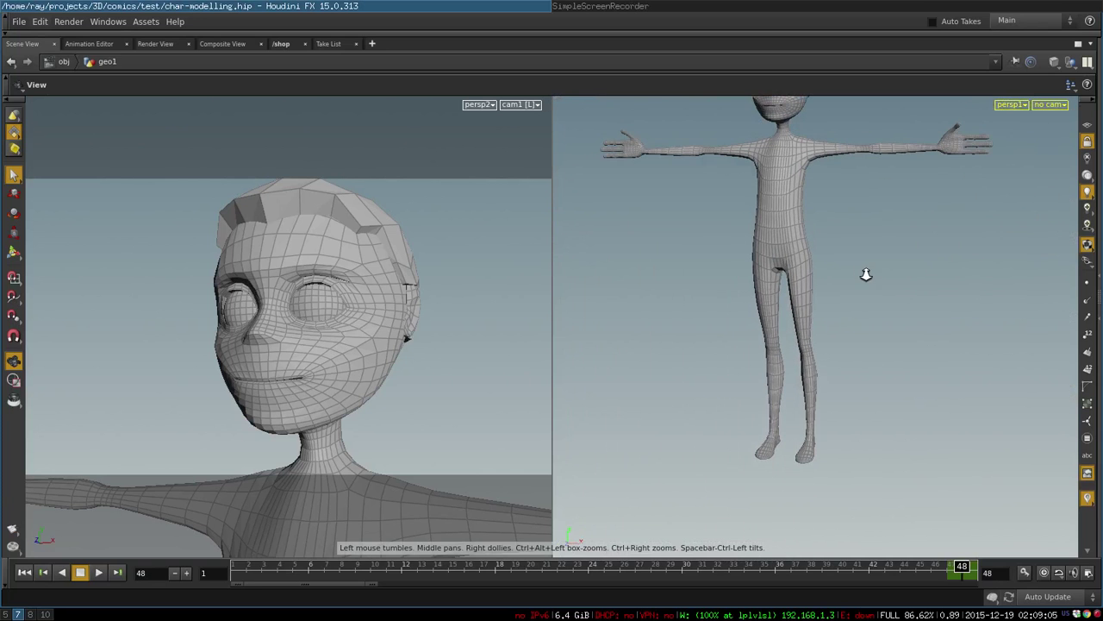
drag(858, 283, 848, 200)
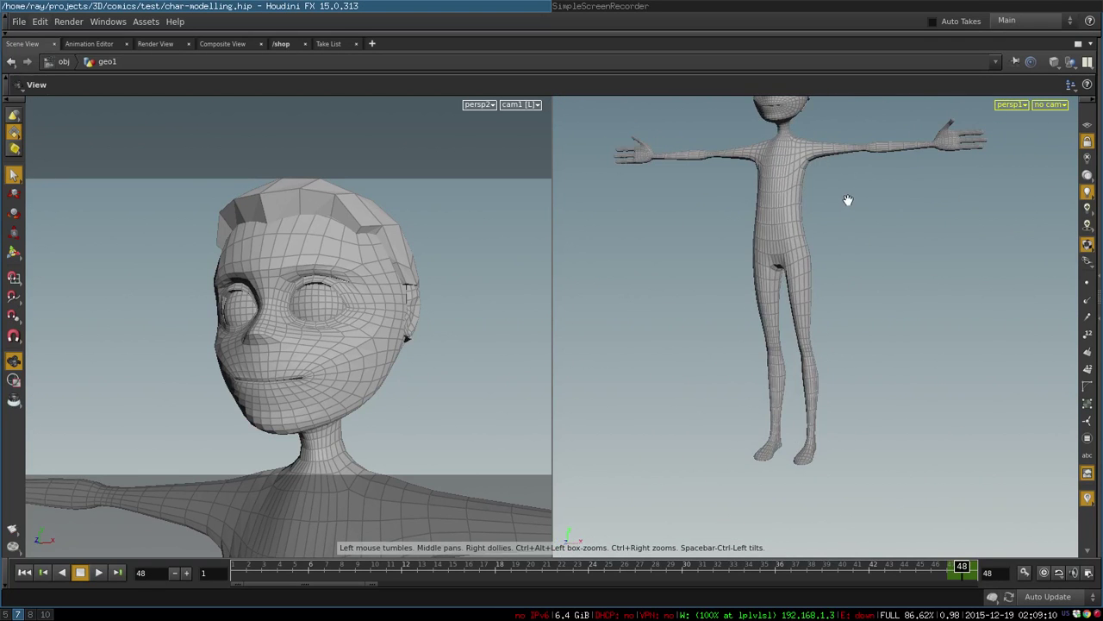
right_drag(848, 200, 900, 277)
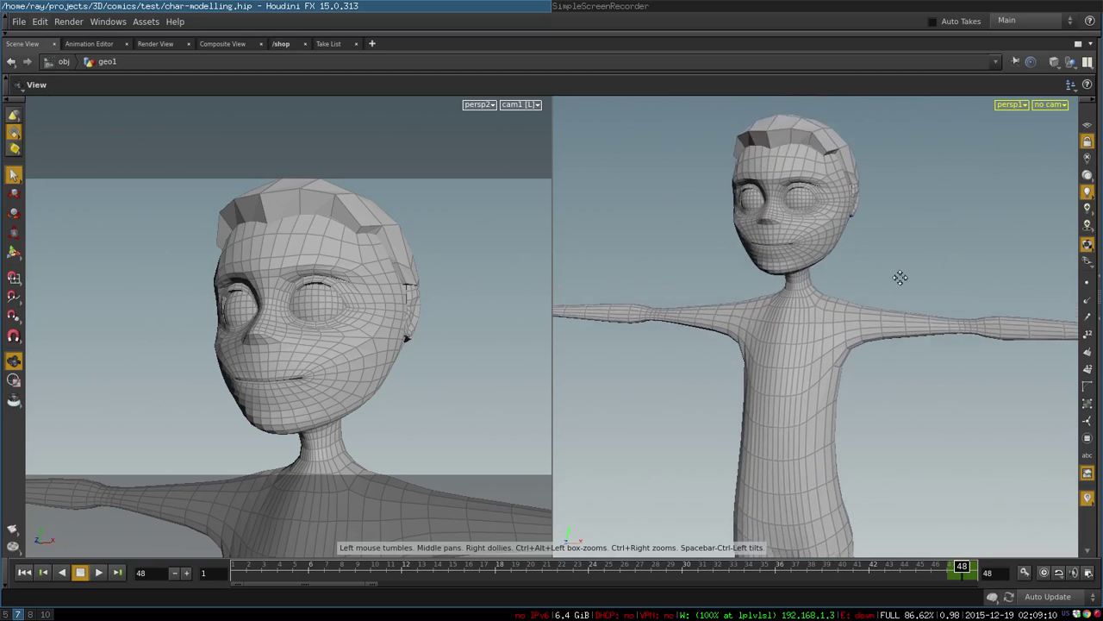
Step: Examine the smoothed head and shoulders at frame 48 up close and from farther away
middle_drag(899, 278, 885, 290)
right_drag(758, 247, 870, 243)
middle_drag(872, 243, 883, 331)
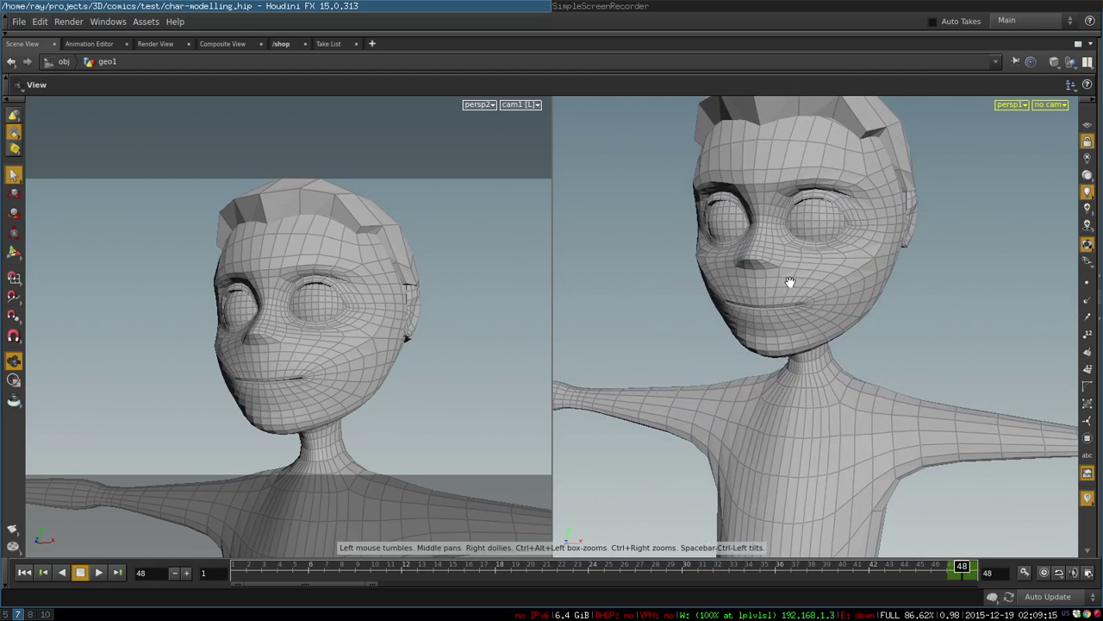
right_drag(790, 283, 808, 281)
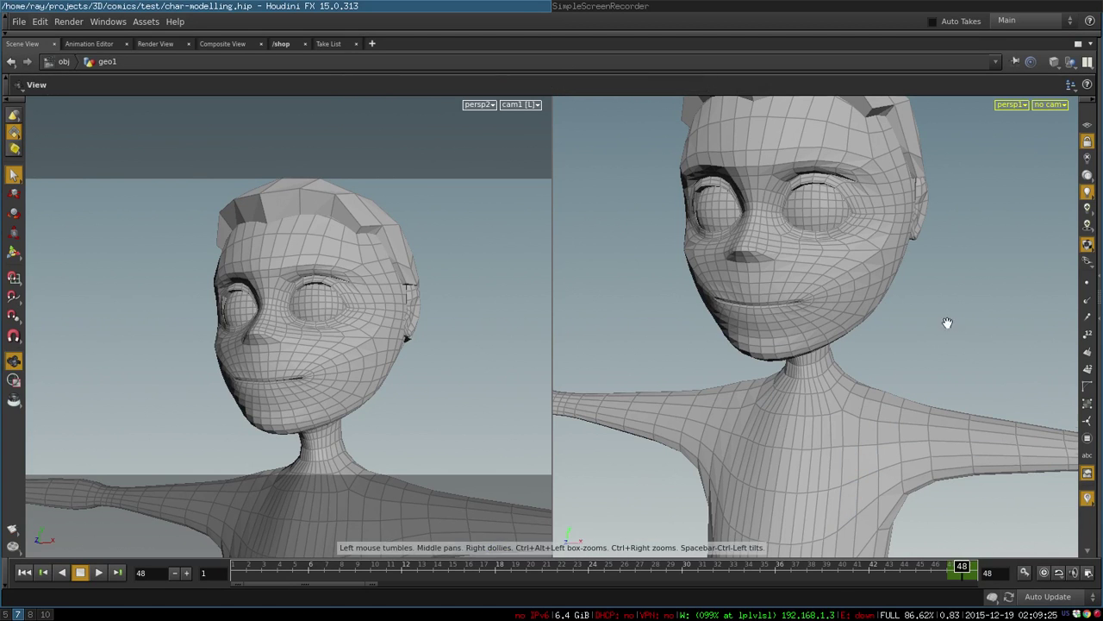
alt+right_drag(945, 323, 872, 335)
mouse_move(872, 336)
alt+mouse_down()
mouse_move(767, 339)
mouse_move(805, 321)
mouse_move(876, 335)
mouse_move(871, 342)
alt+mouse_up()
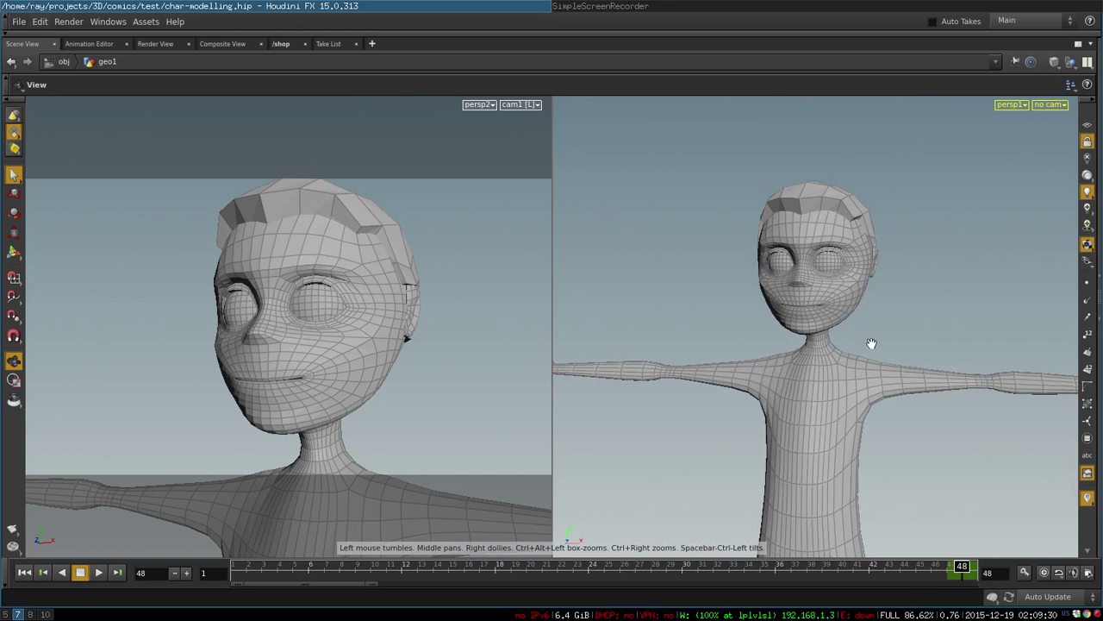
Step: Leave the view tool and switch to the SimpleScreenRecorder window
key(s)
click(649, 6)
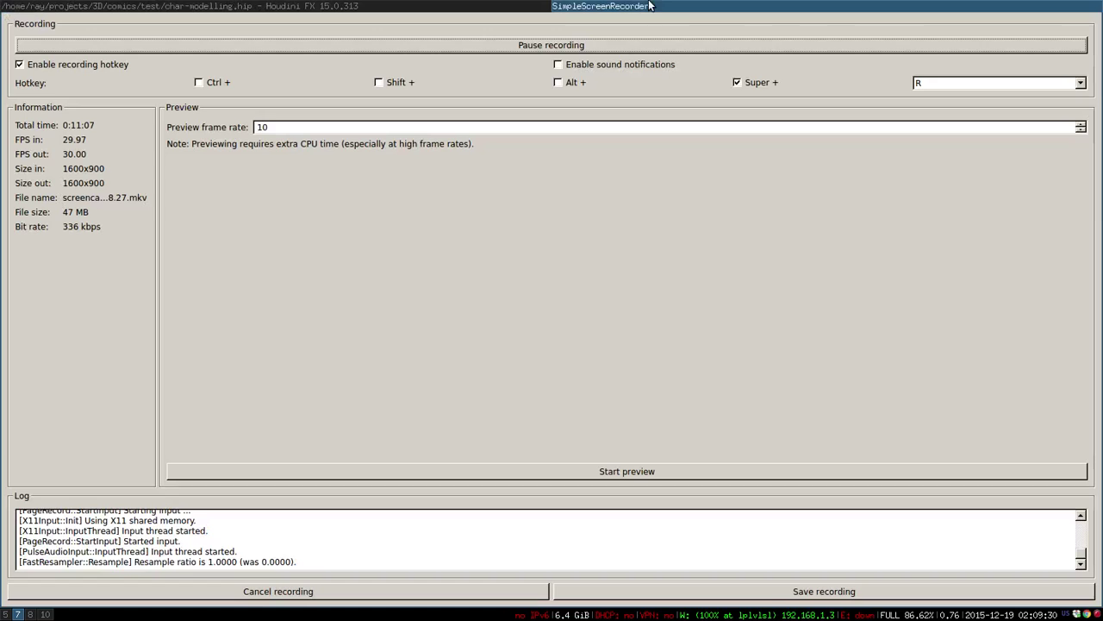